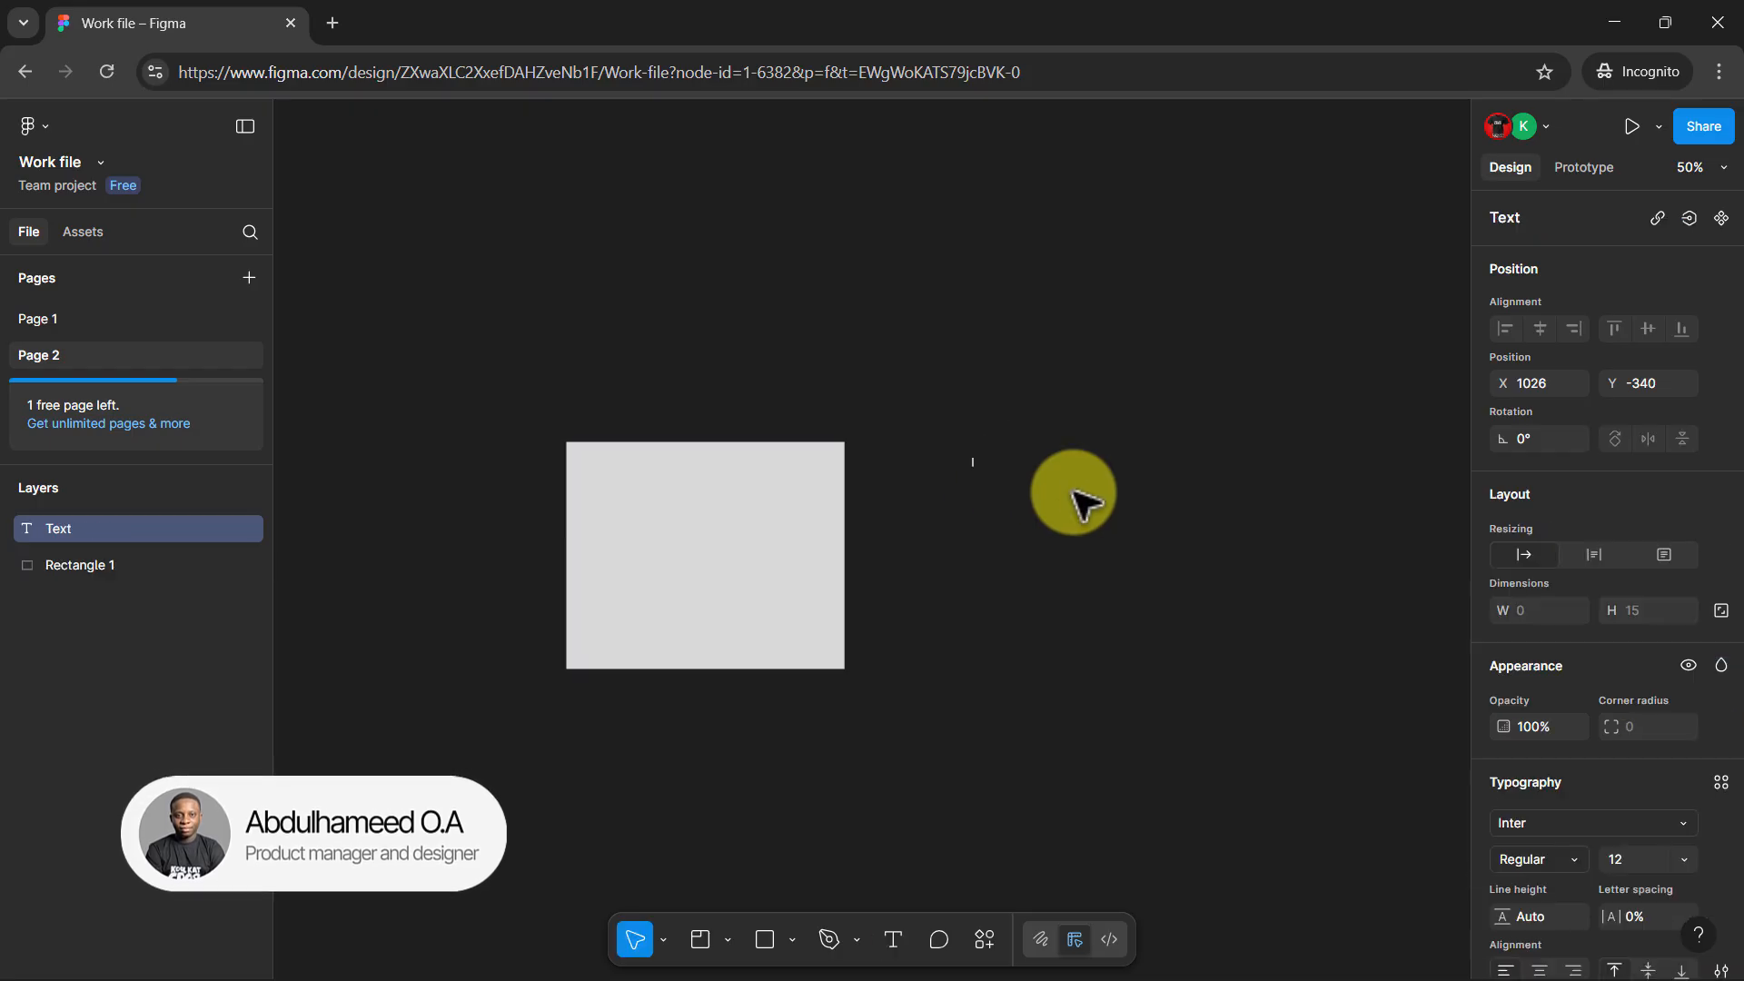
Enter the text "hI" and draw a frame about 186 × 224, placing it just beside the grey rectangle
text(hi)
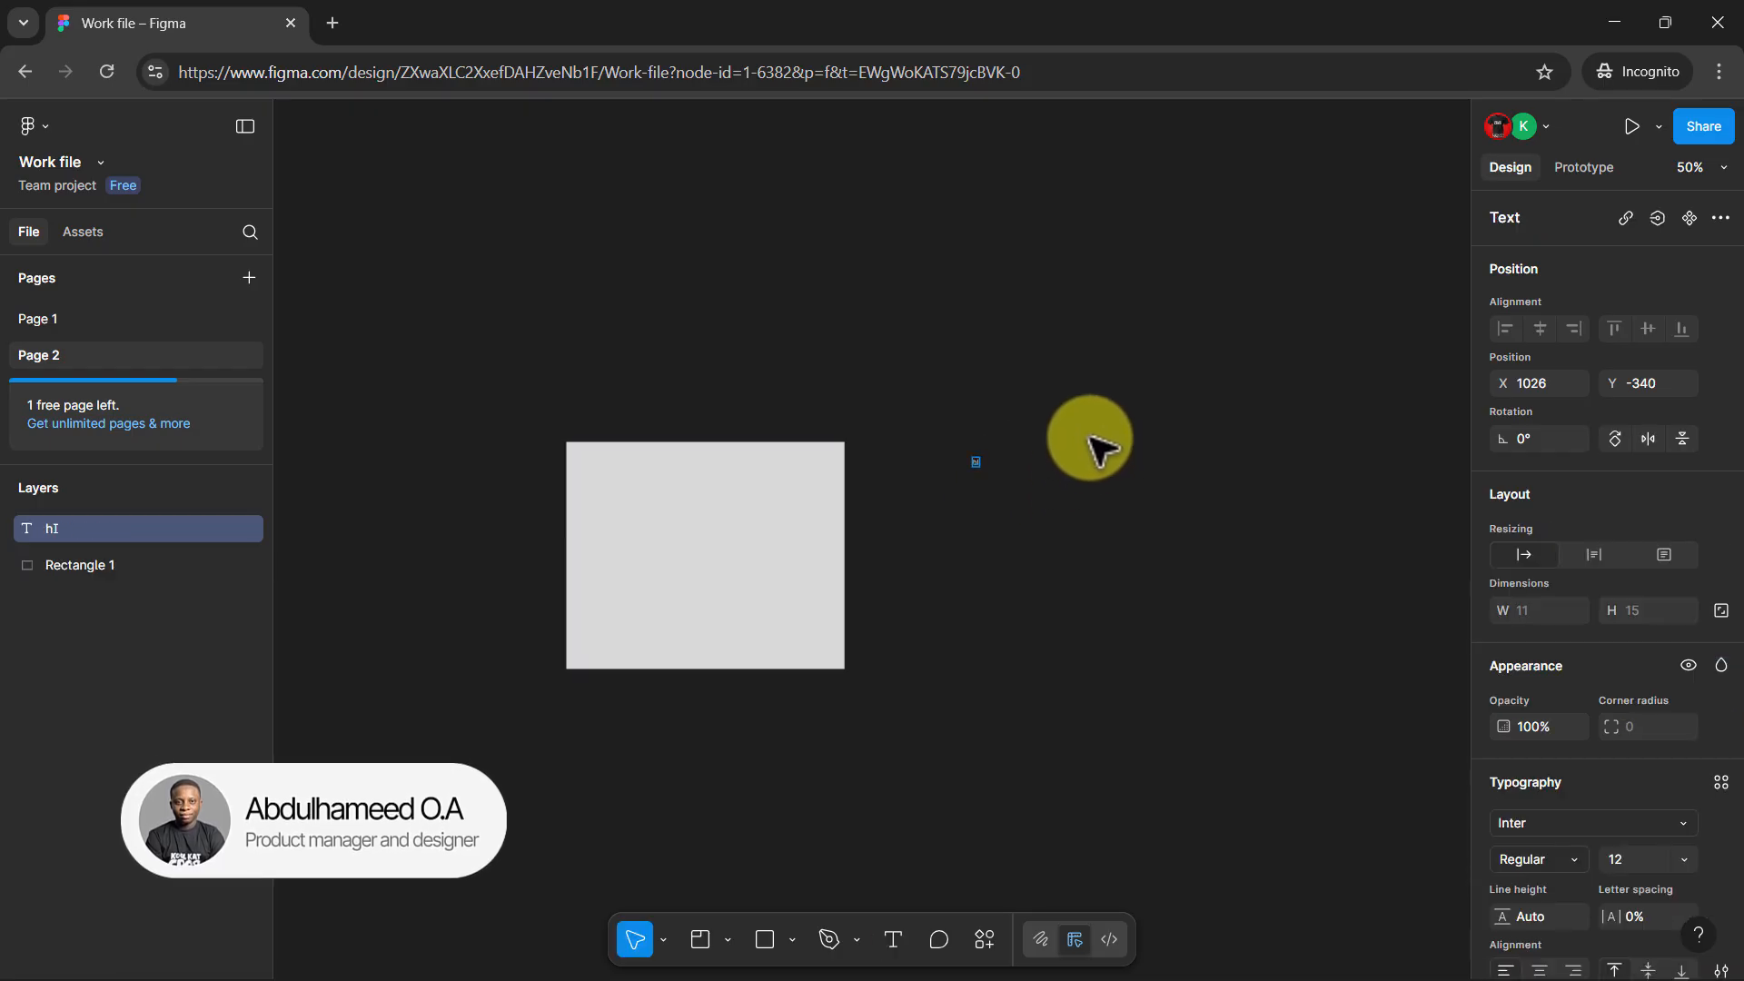
click(726, 924)
click(791, 839)
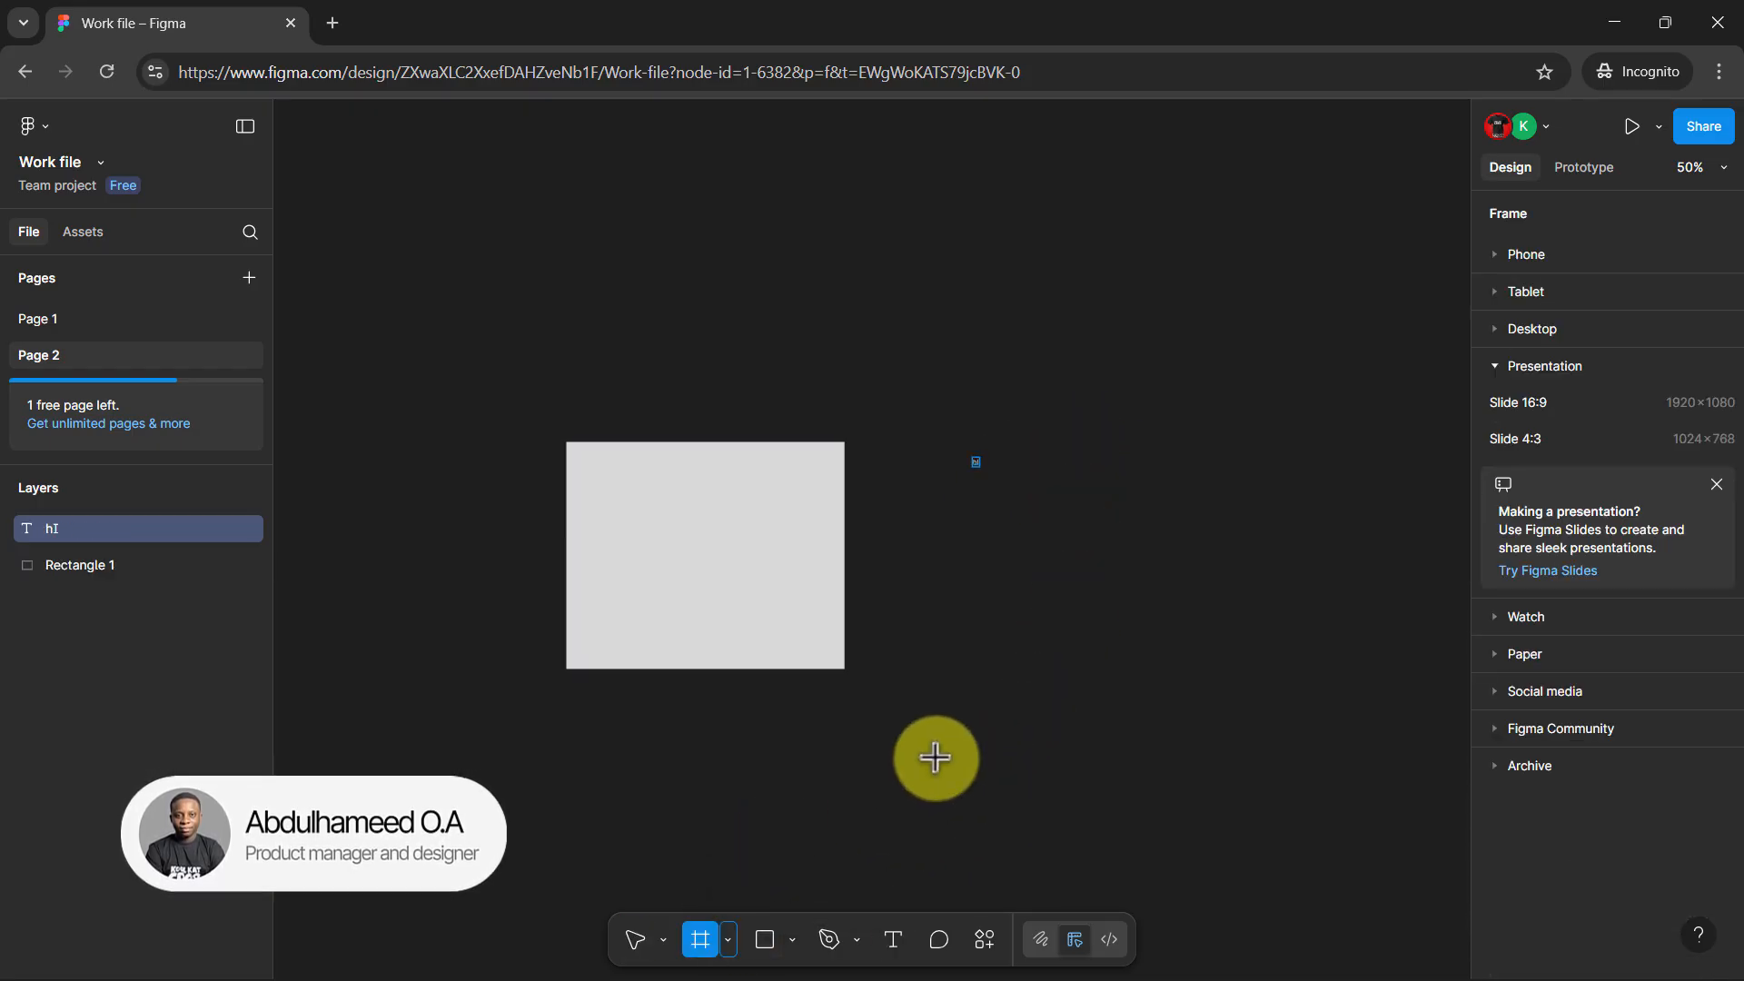
drag(1010, 566, 1115, 694)
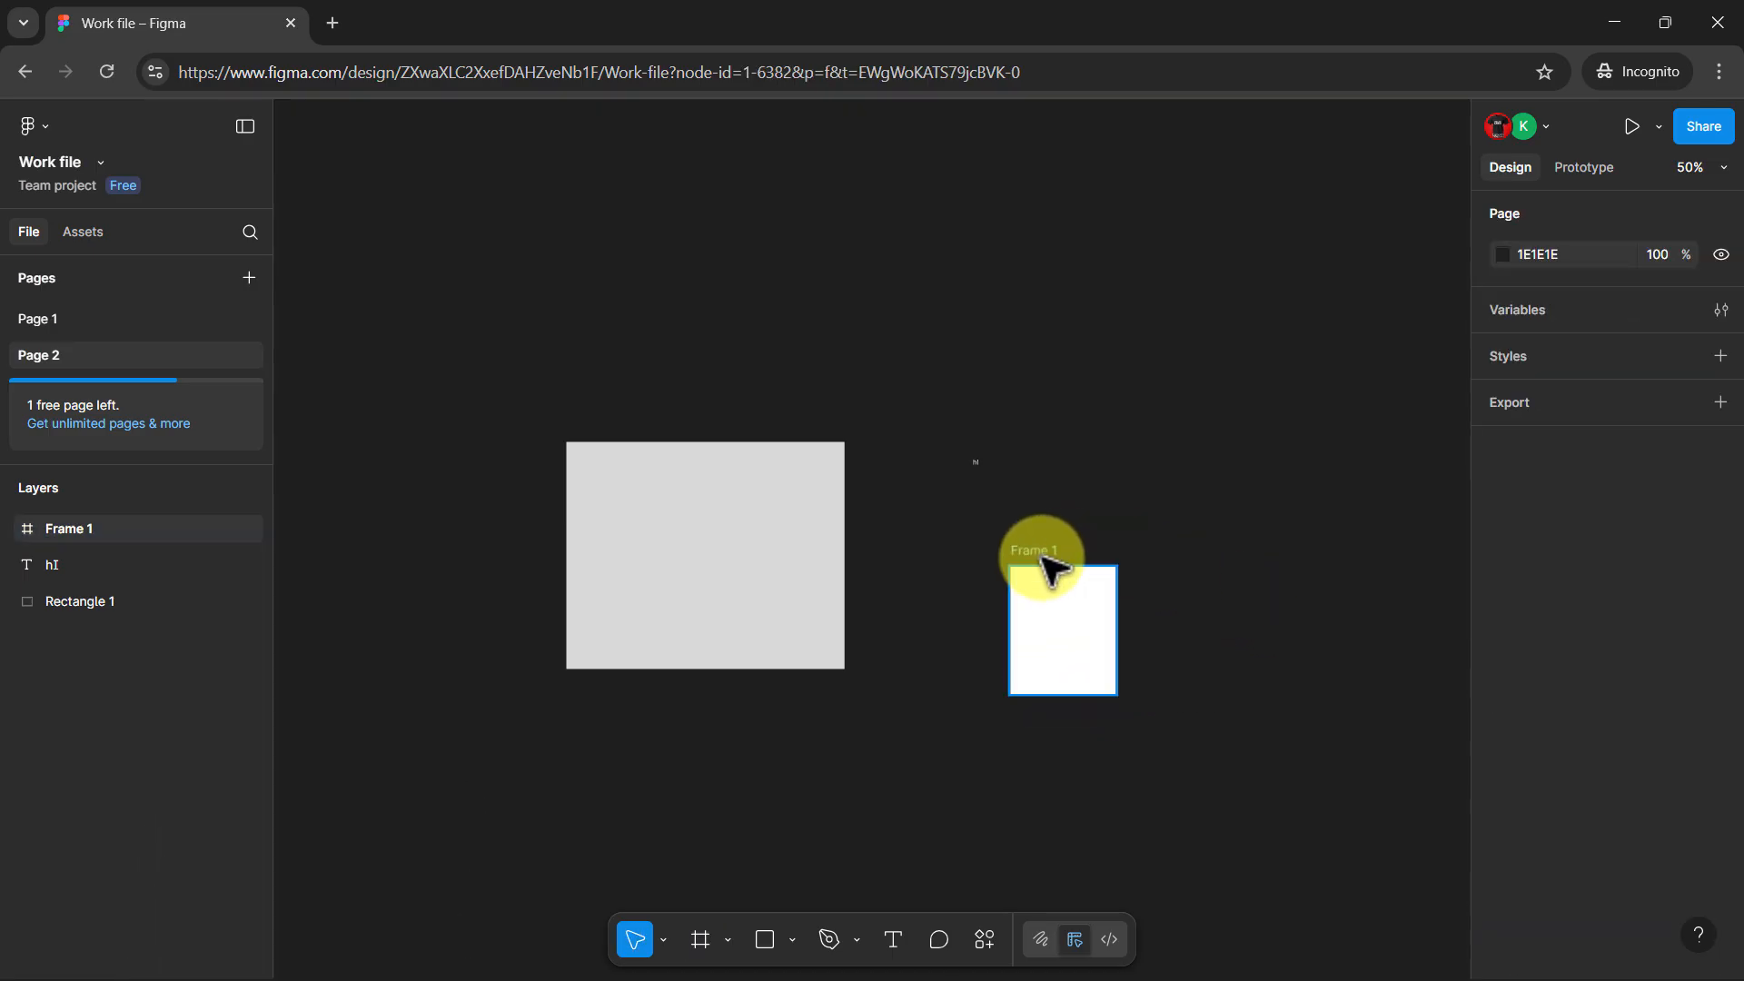
drag(1032, 554, 913, 518)
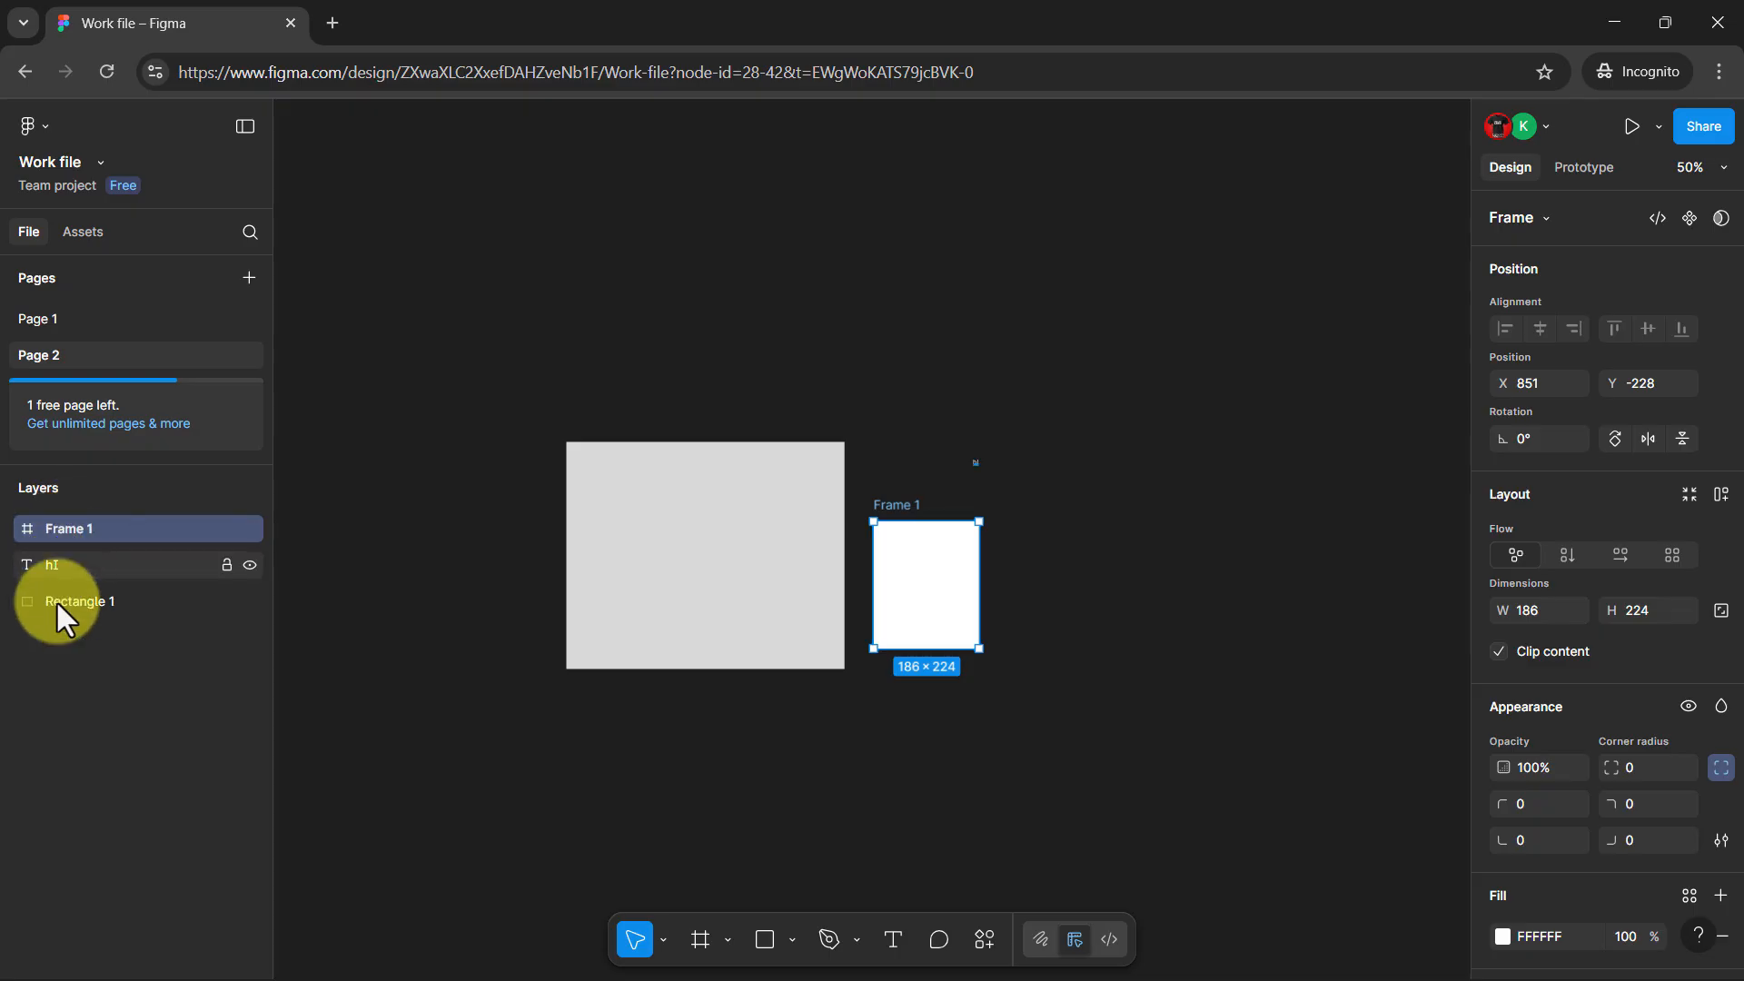
Draw a closed five-point shape about 330 × 444 with the Pen tool, to the right of the frame
click(828, 941)
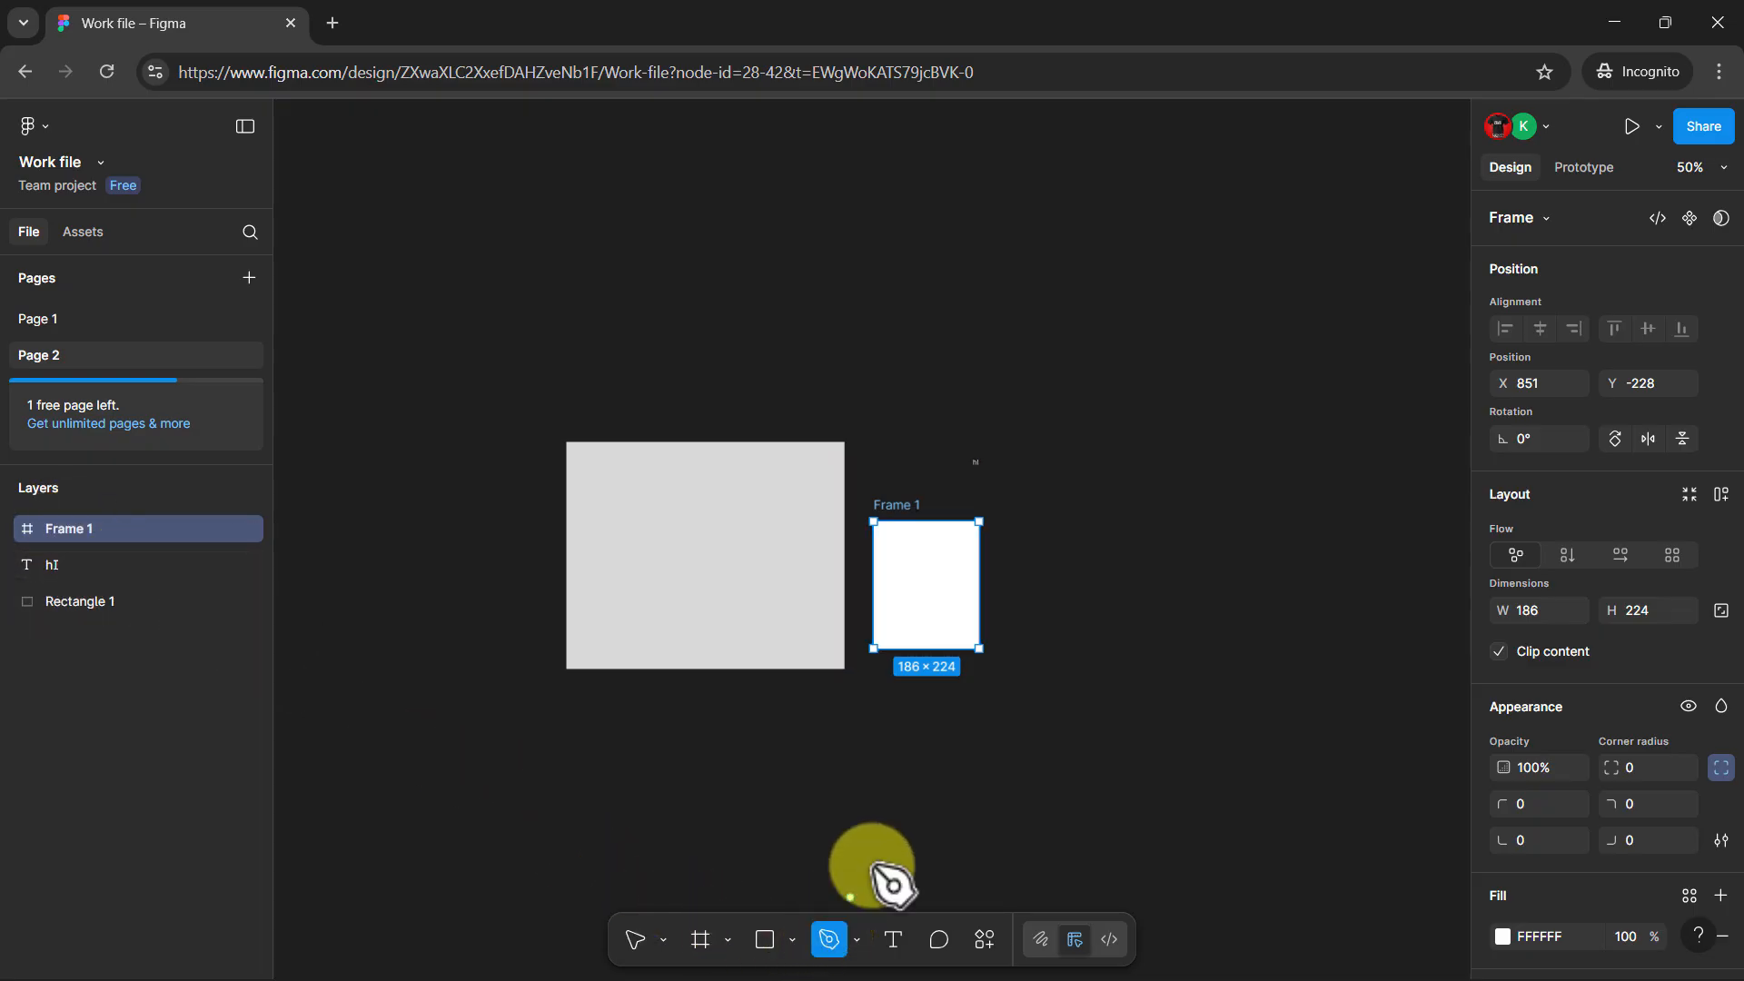
click(1083, 555)
click(1174, 475)
click(1123, 323)
click(1233, 305)
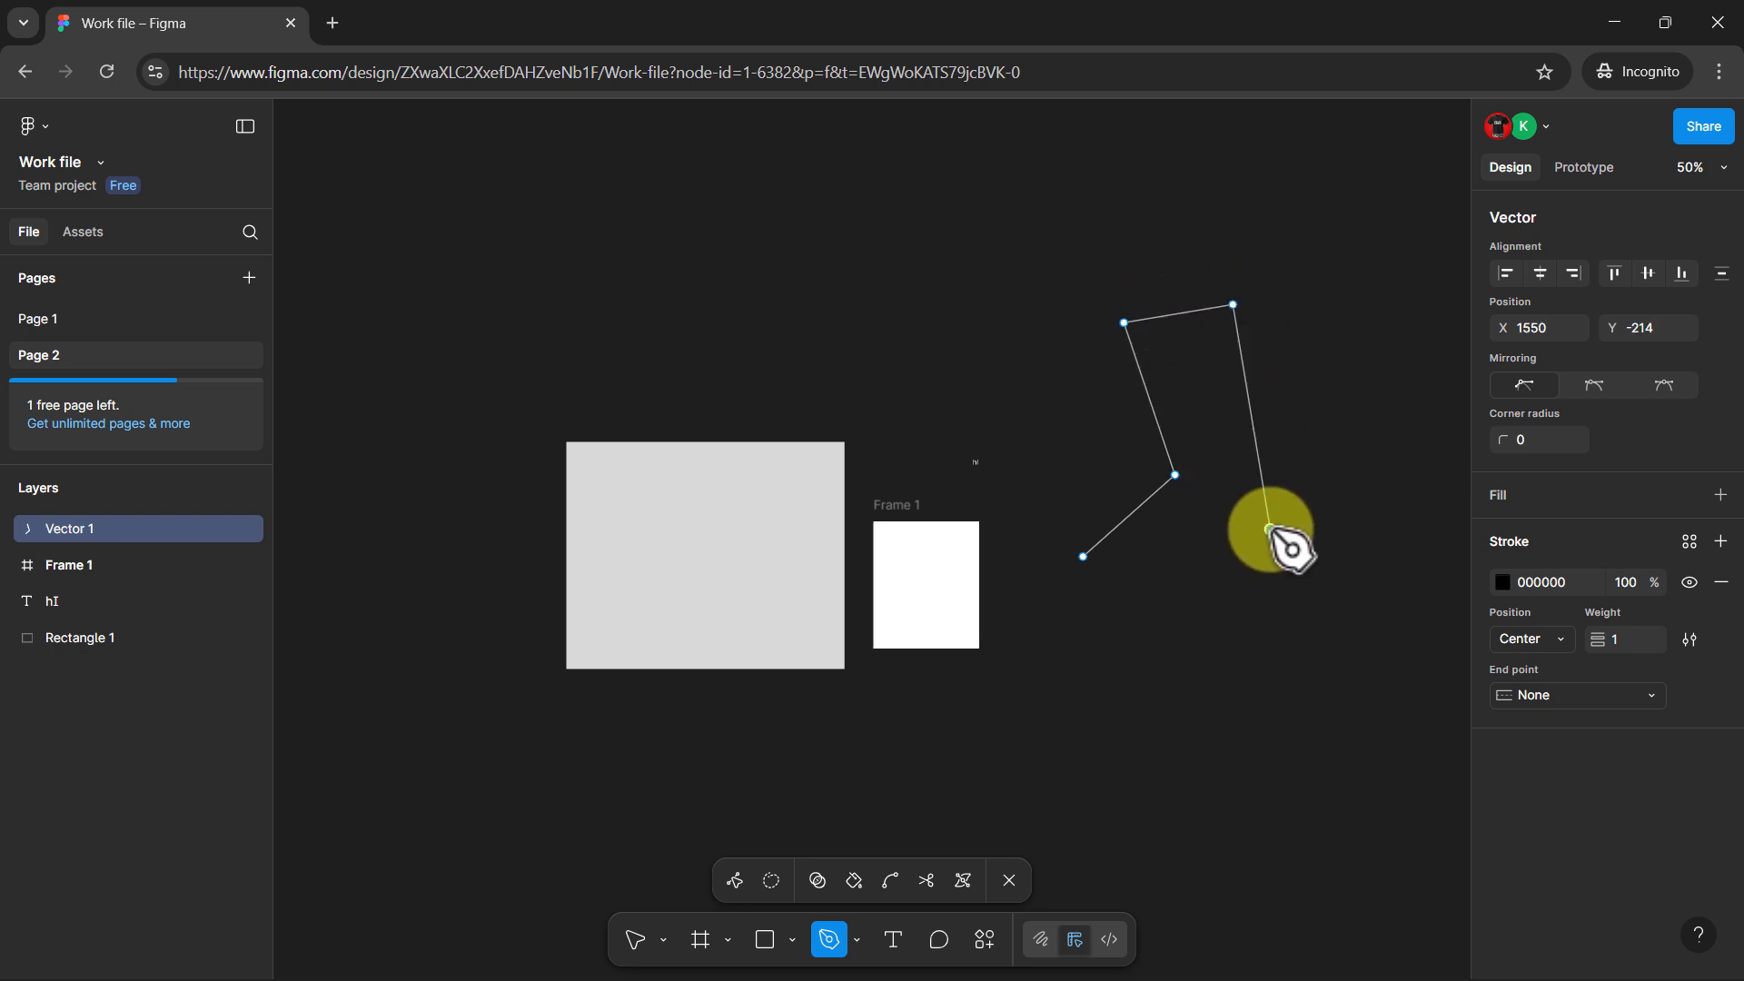
click(1270, 530)
click(1082, 556)
click(1145, 760)
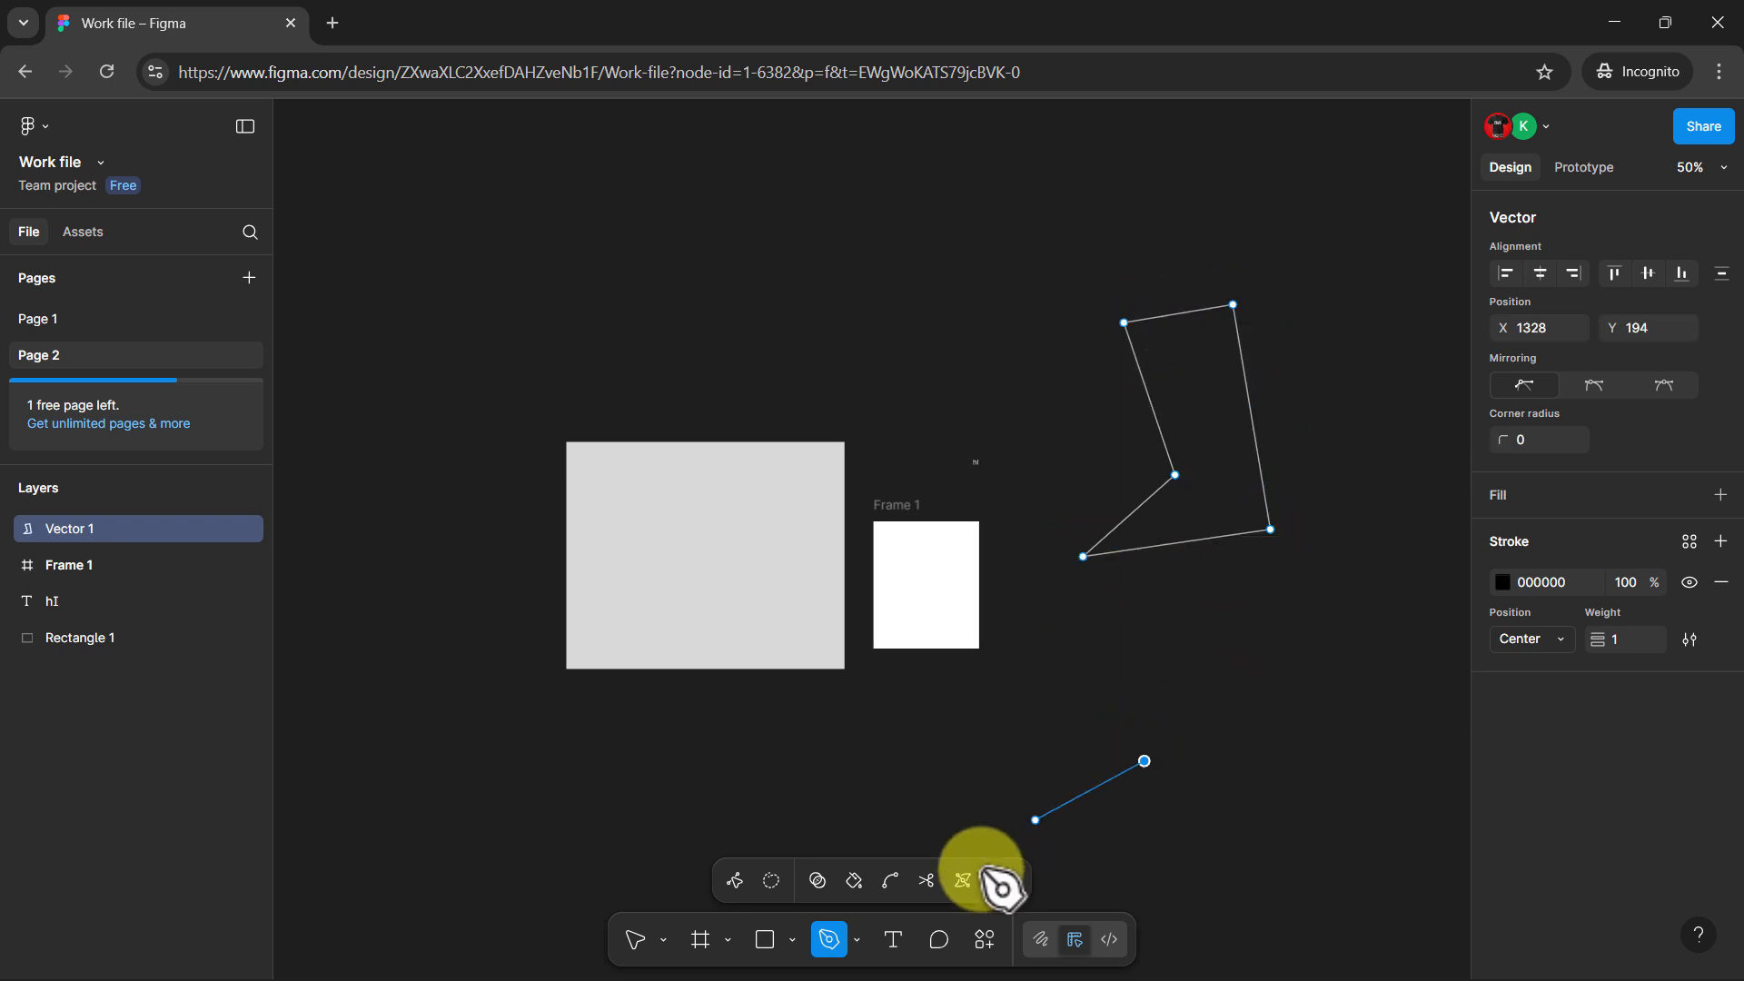
click(1003, 886)
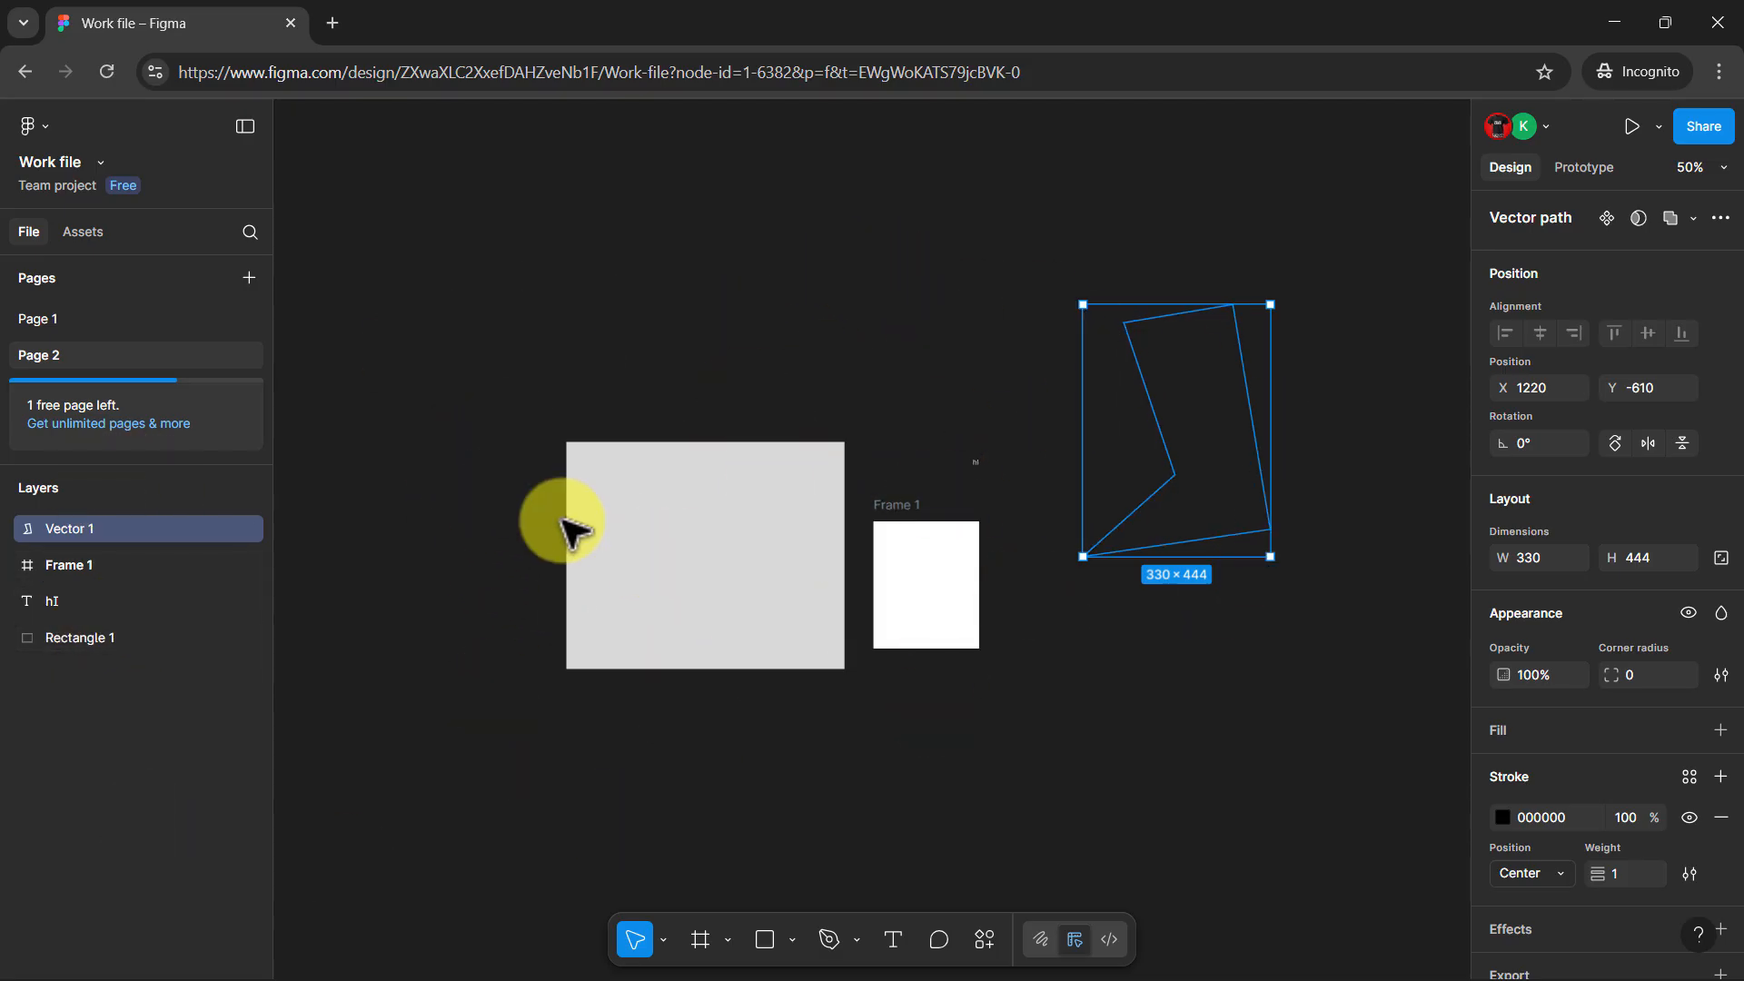
Rename the frame's layer as HI HI
click(681, 572)
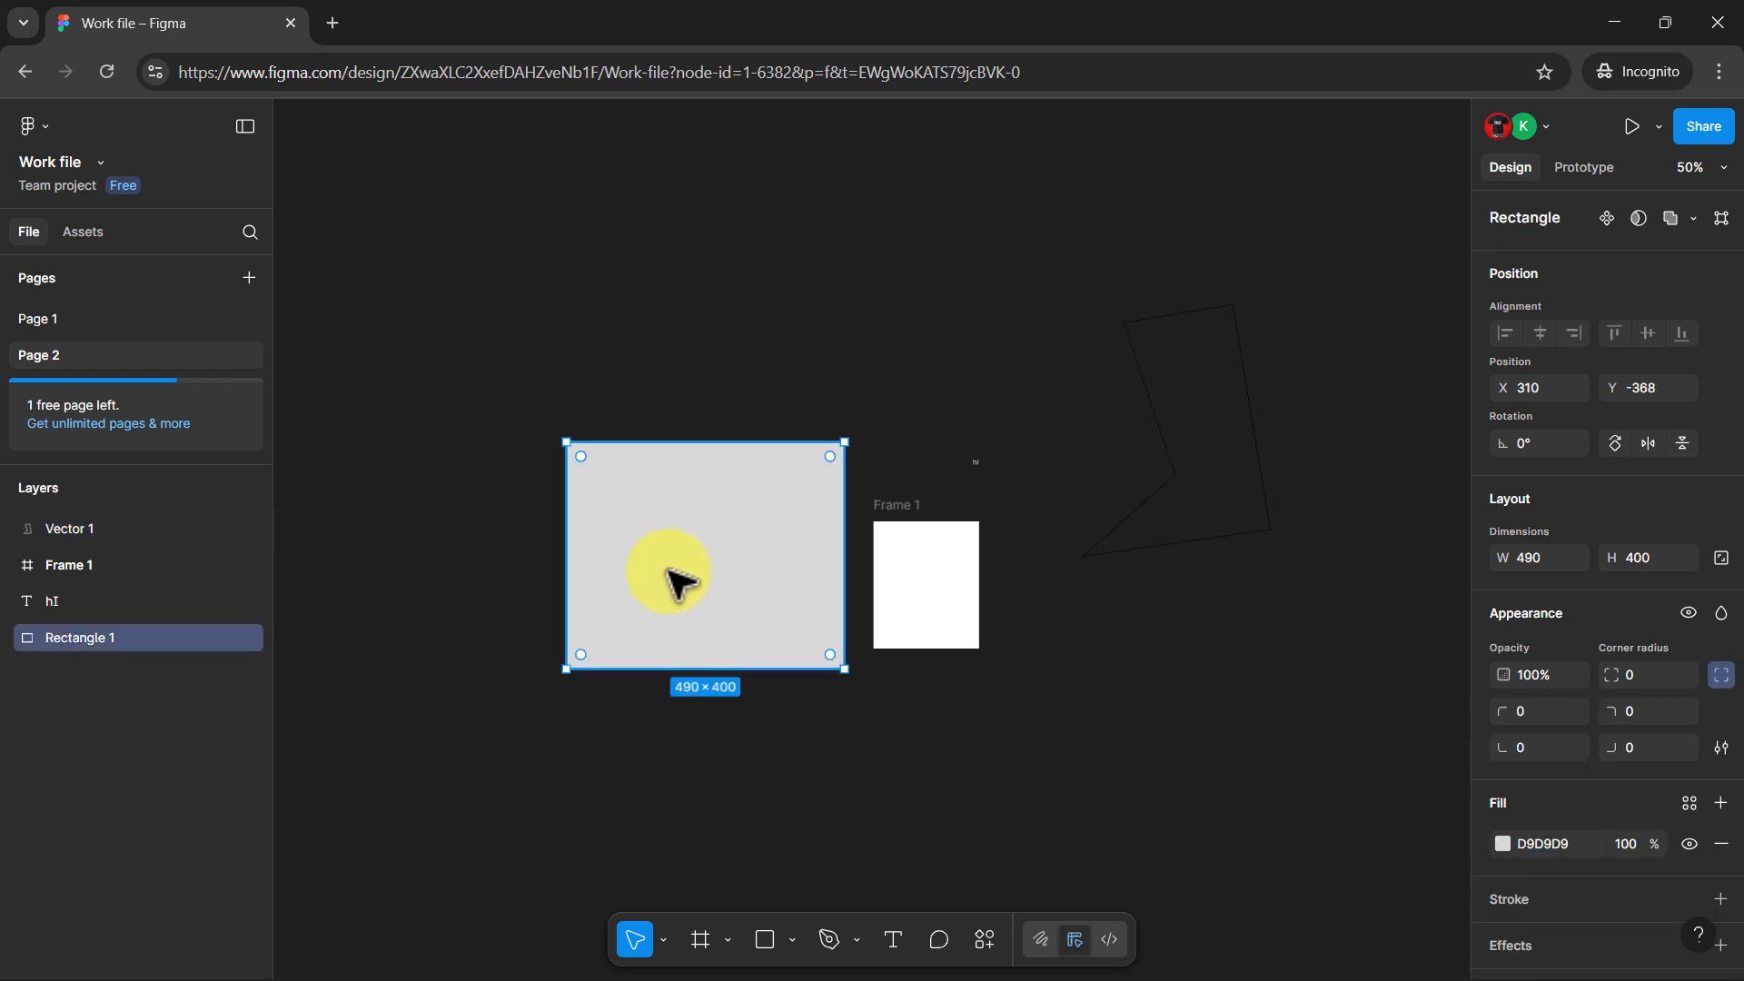
click(911, 521)
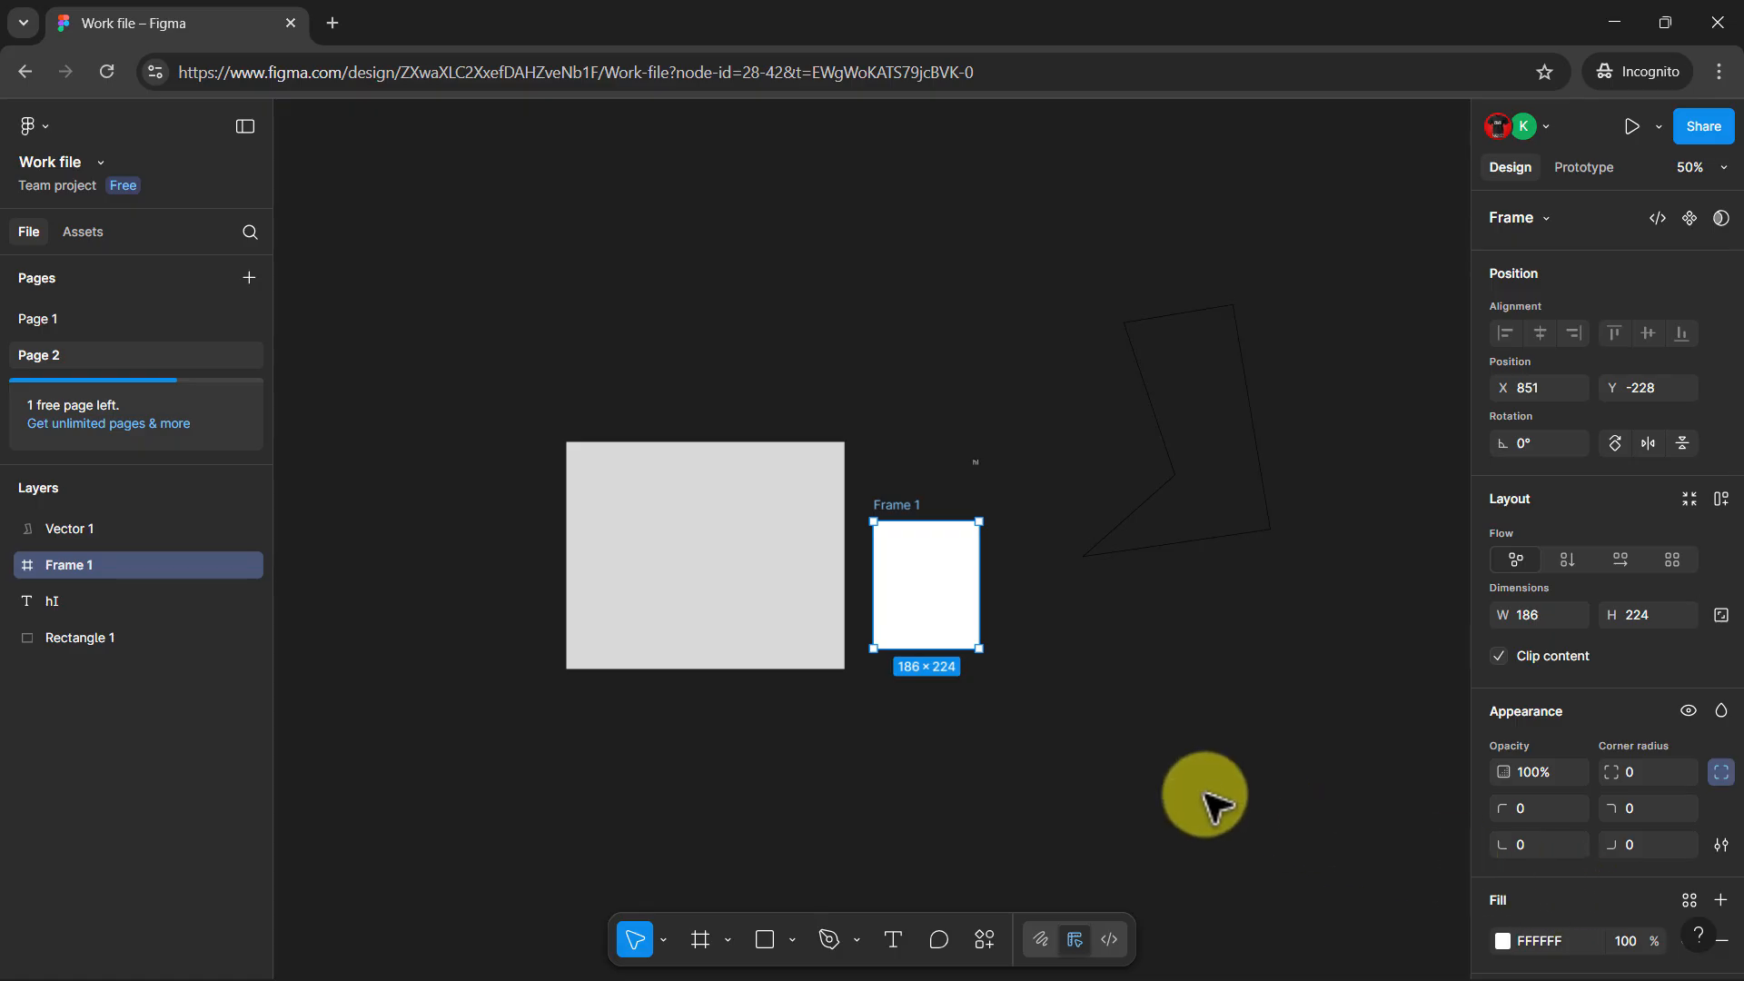
mouse_move(63, 565)
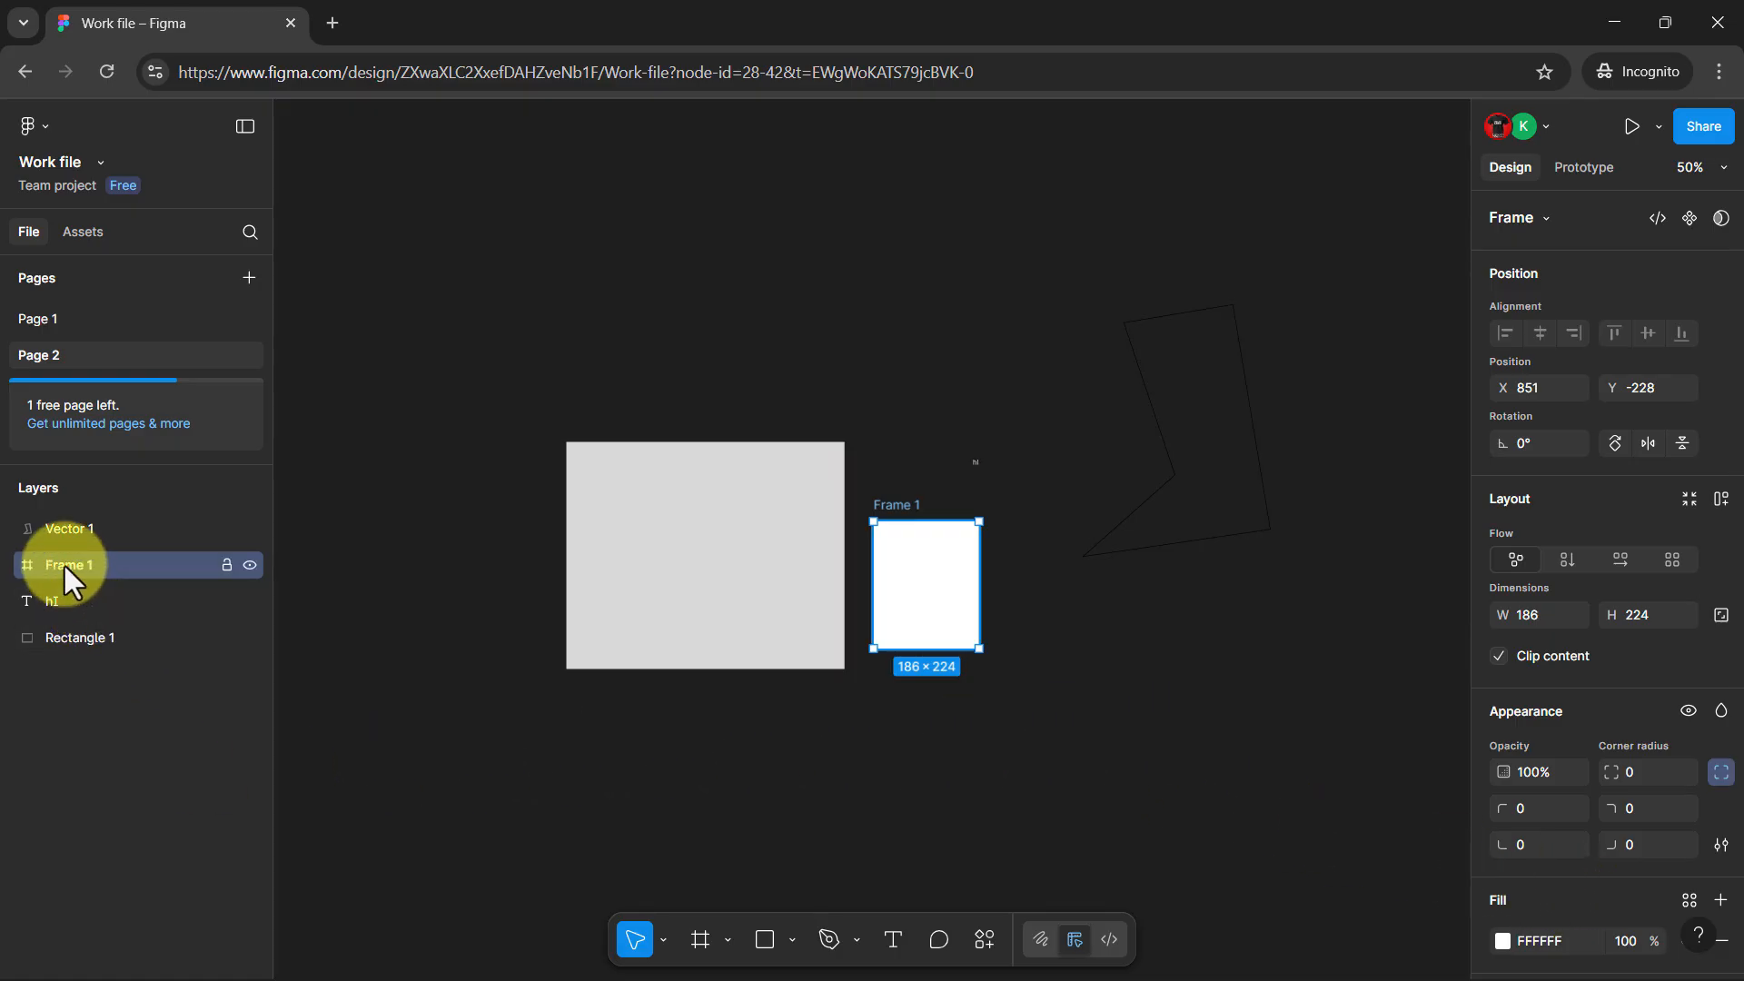
double_click(63, 565)
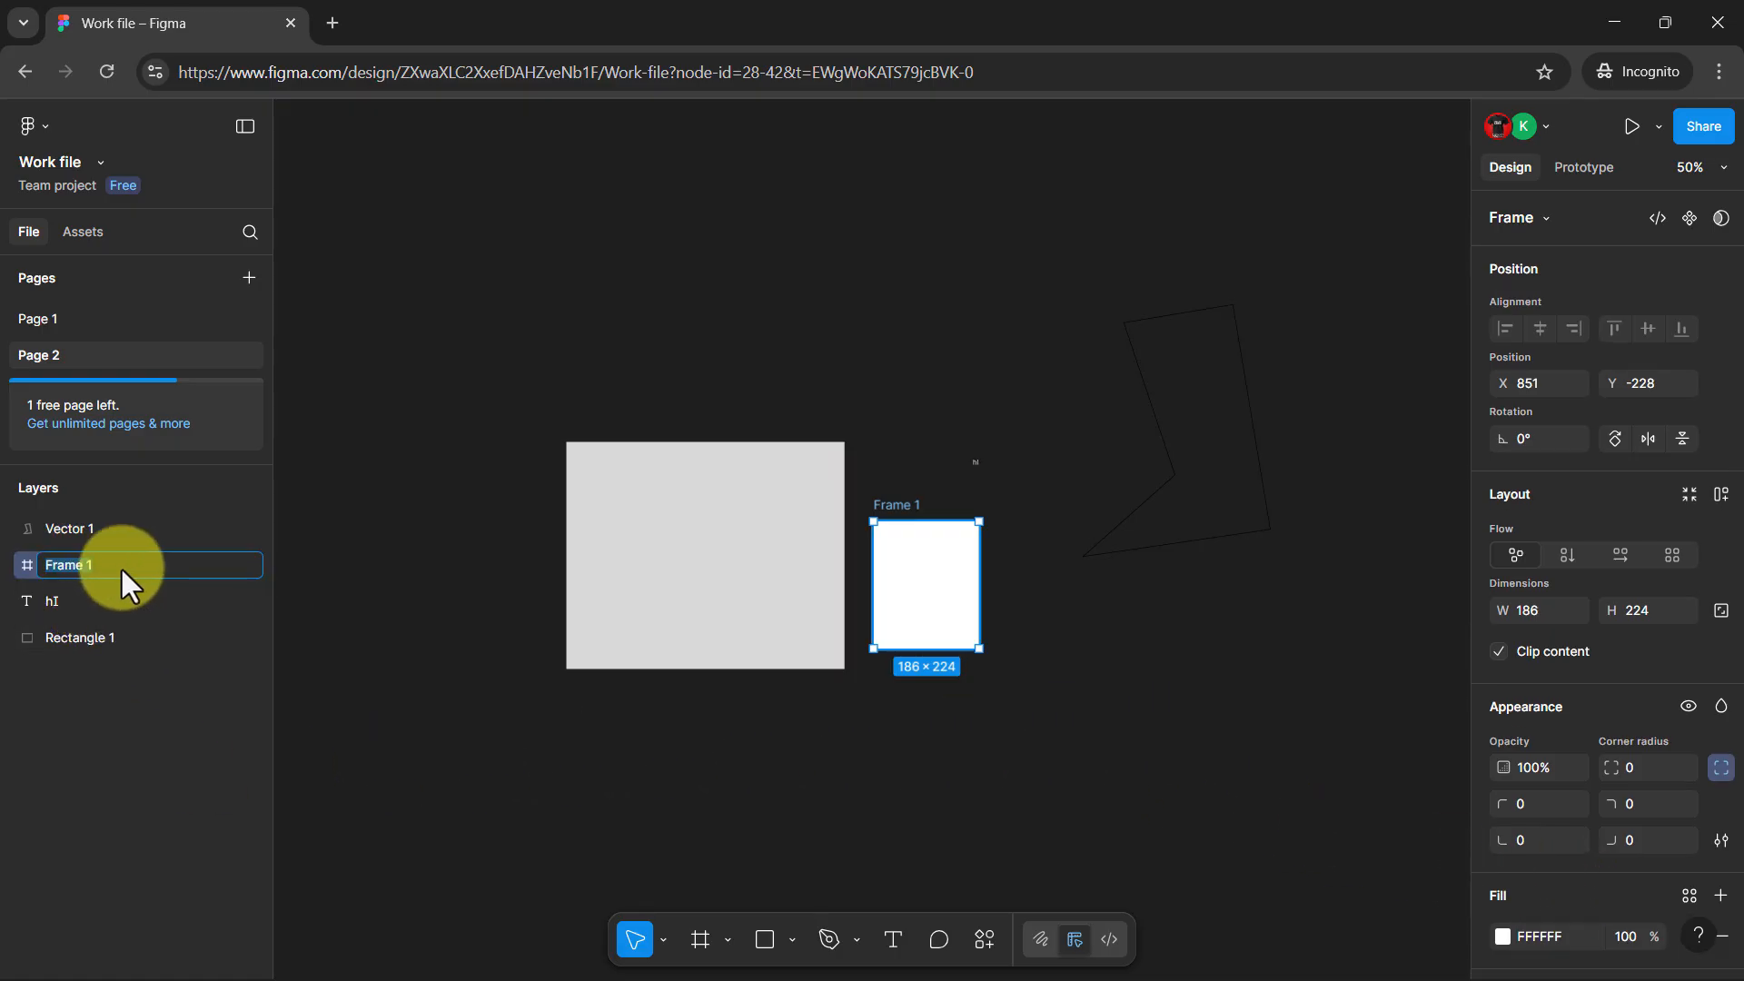
text(HI HI)
Rename the grey rectangle's layer as ME
click(605, 473)
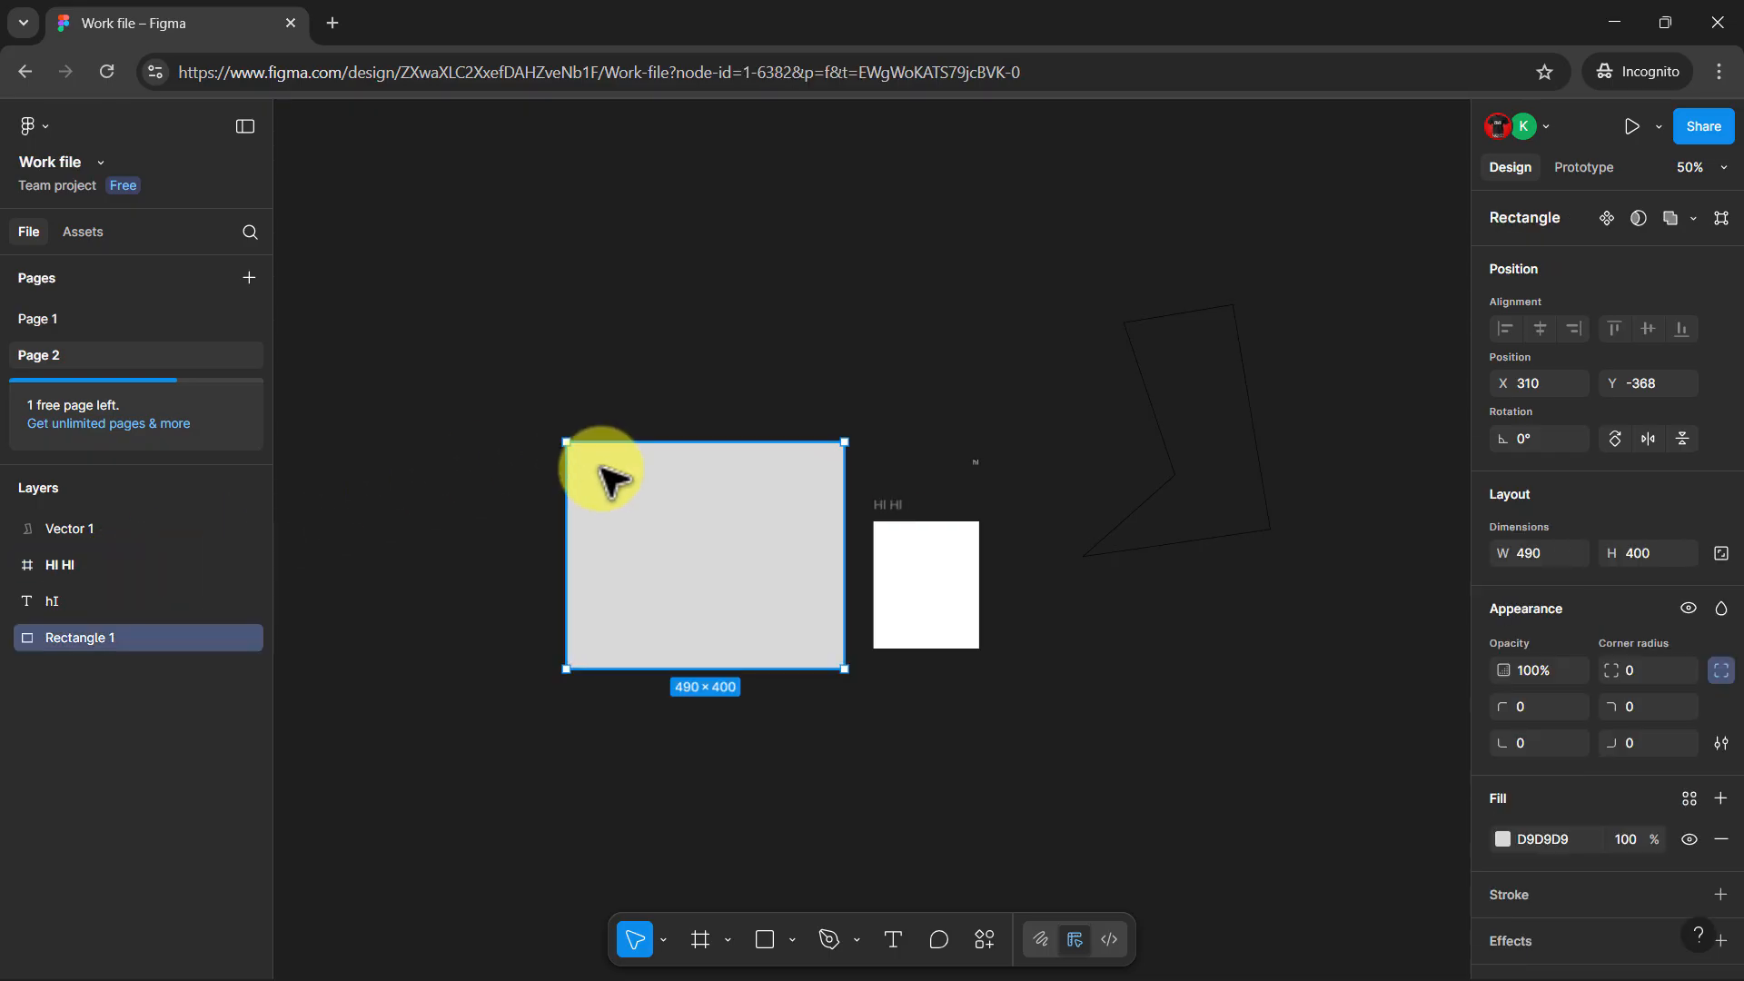
double_click(84, 641)
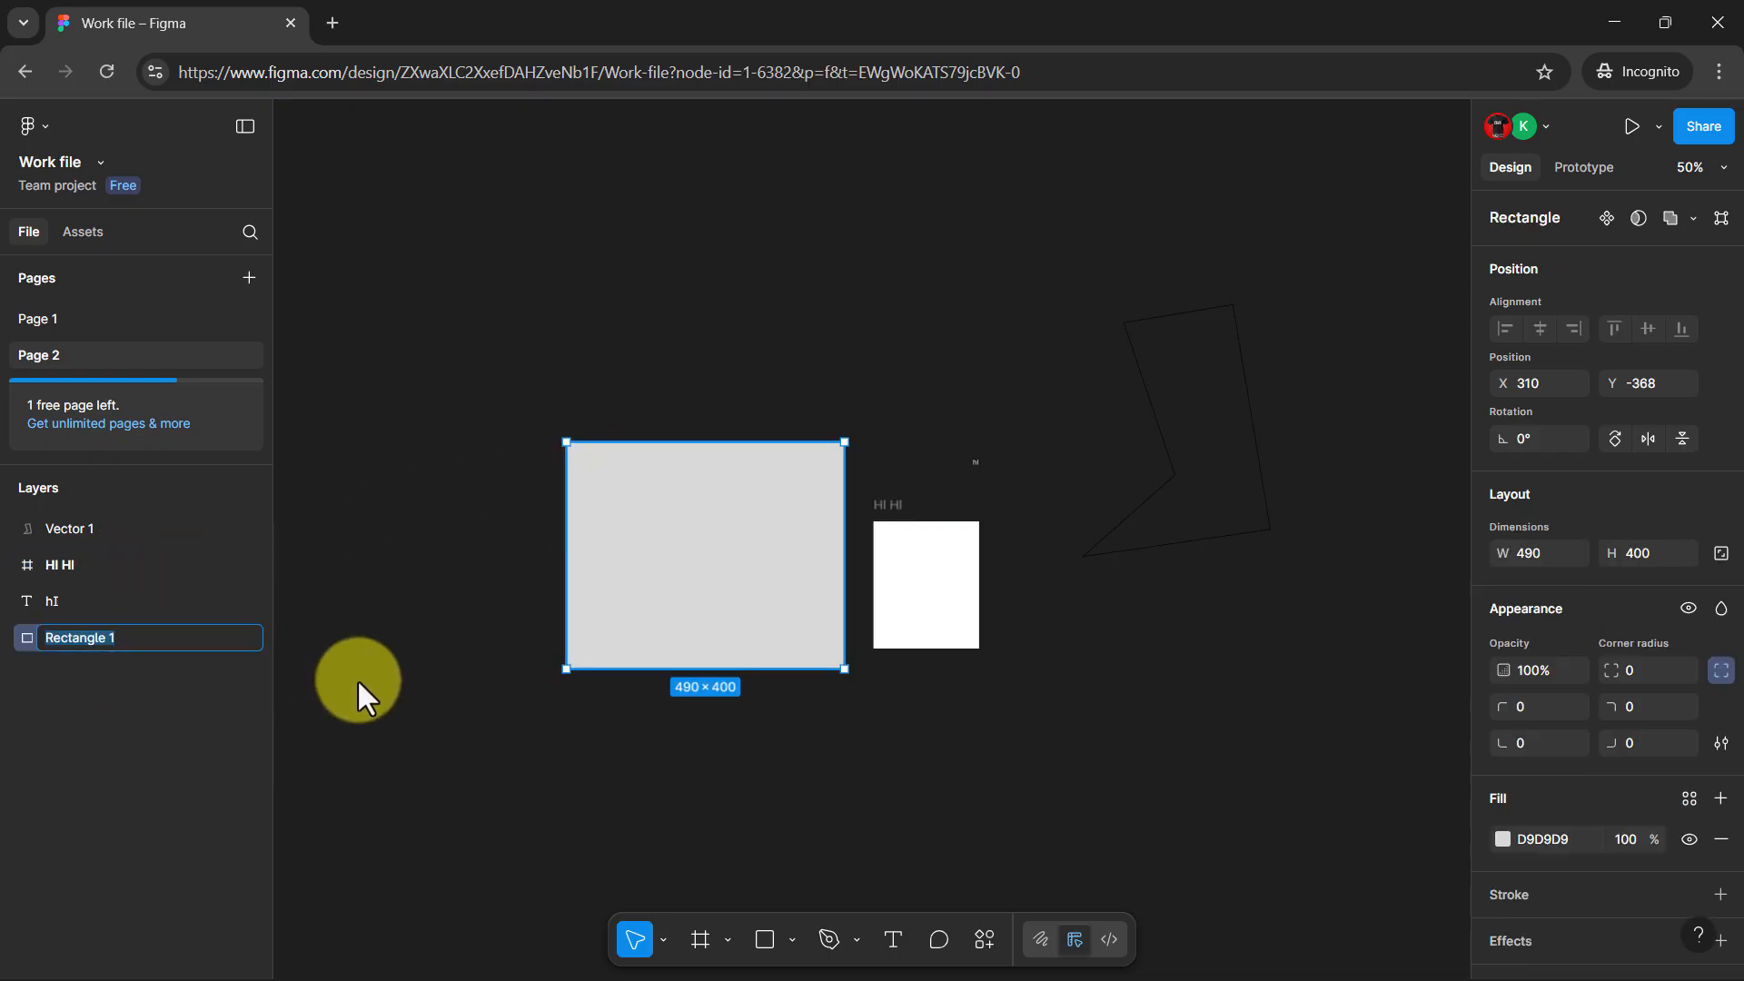
text(ME)
click(400, 695)
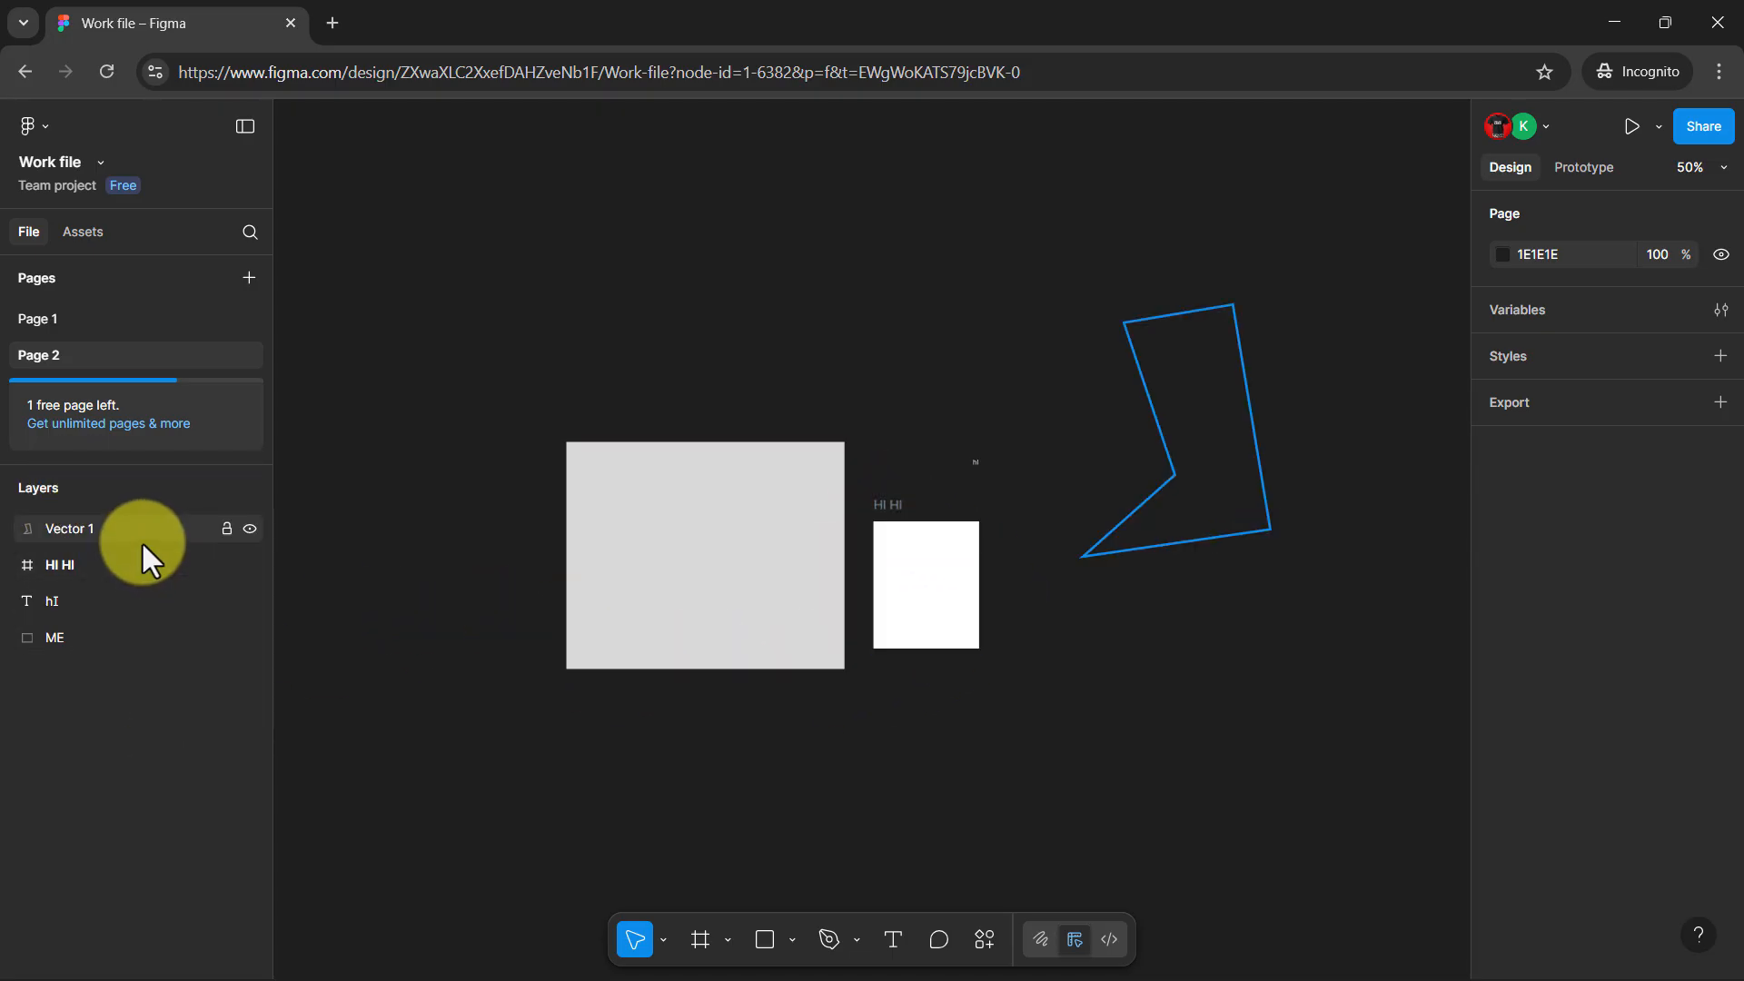
click(872, 510)
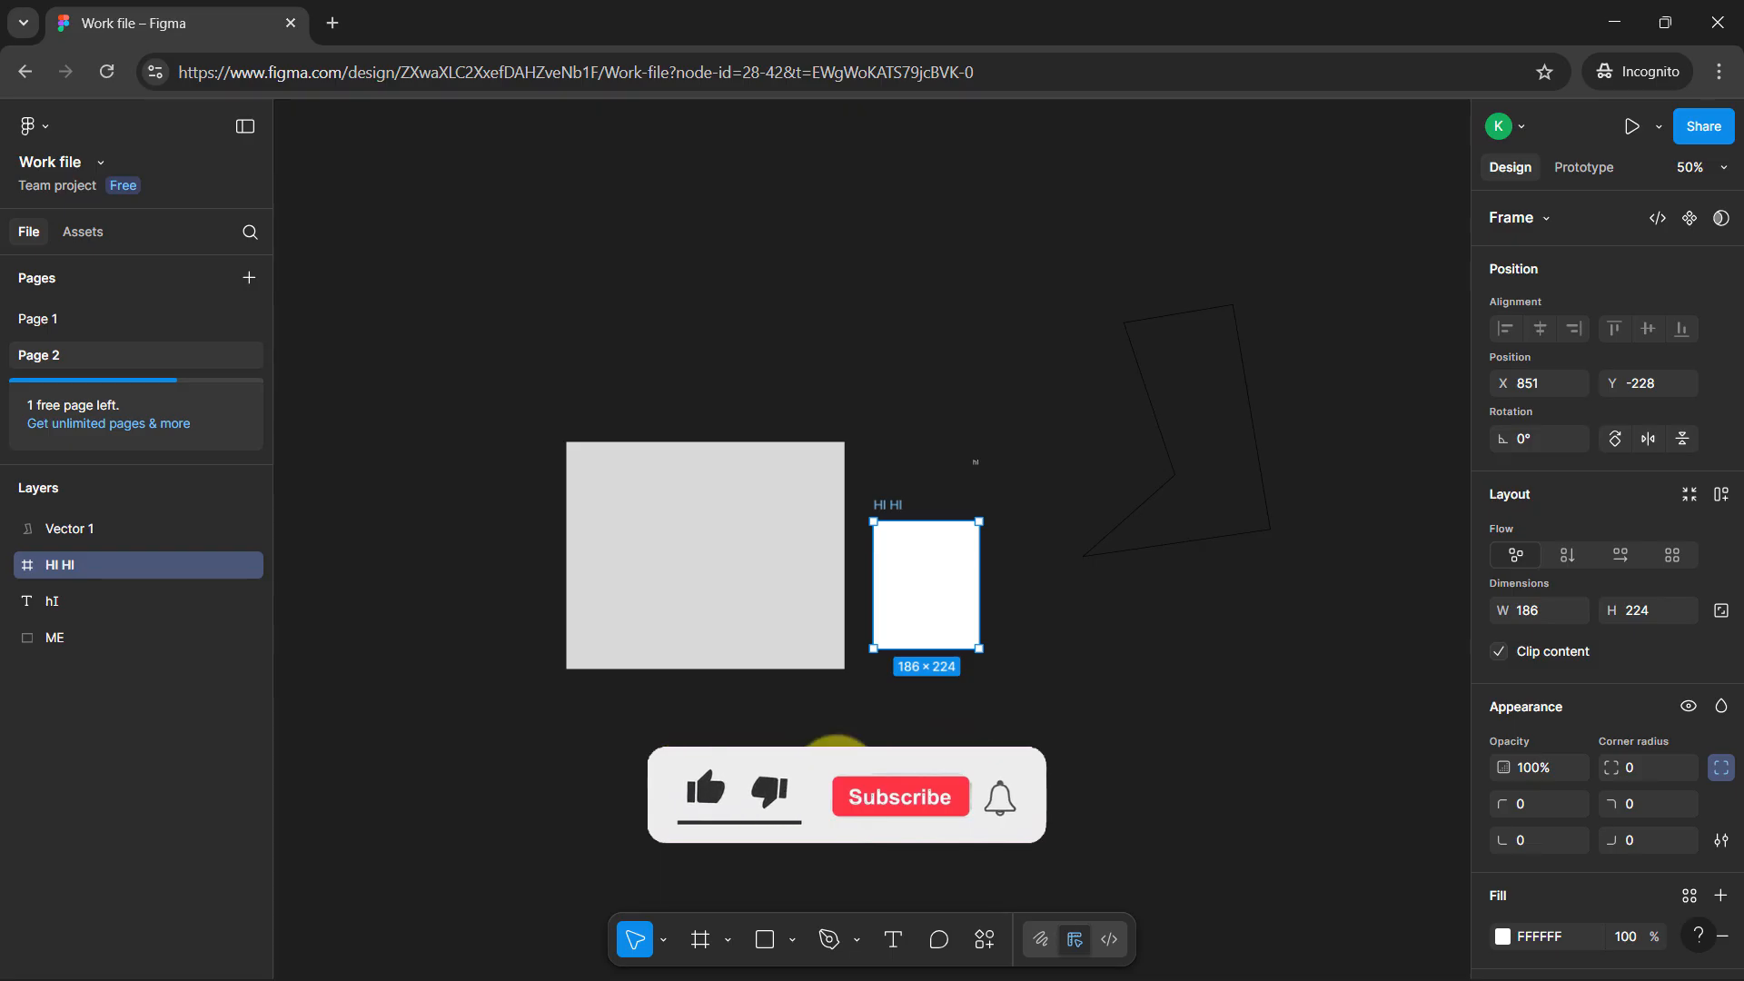
key(Escape)
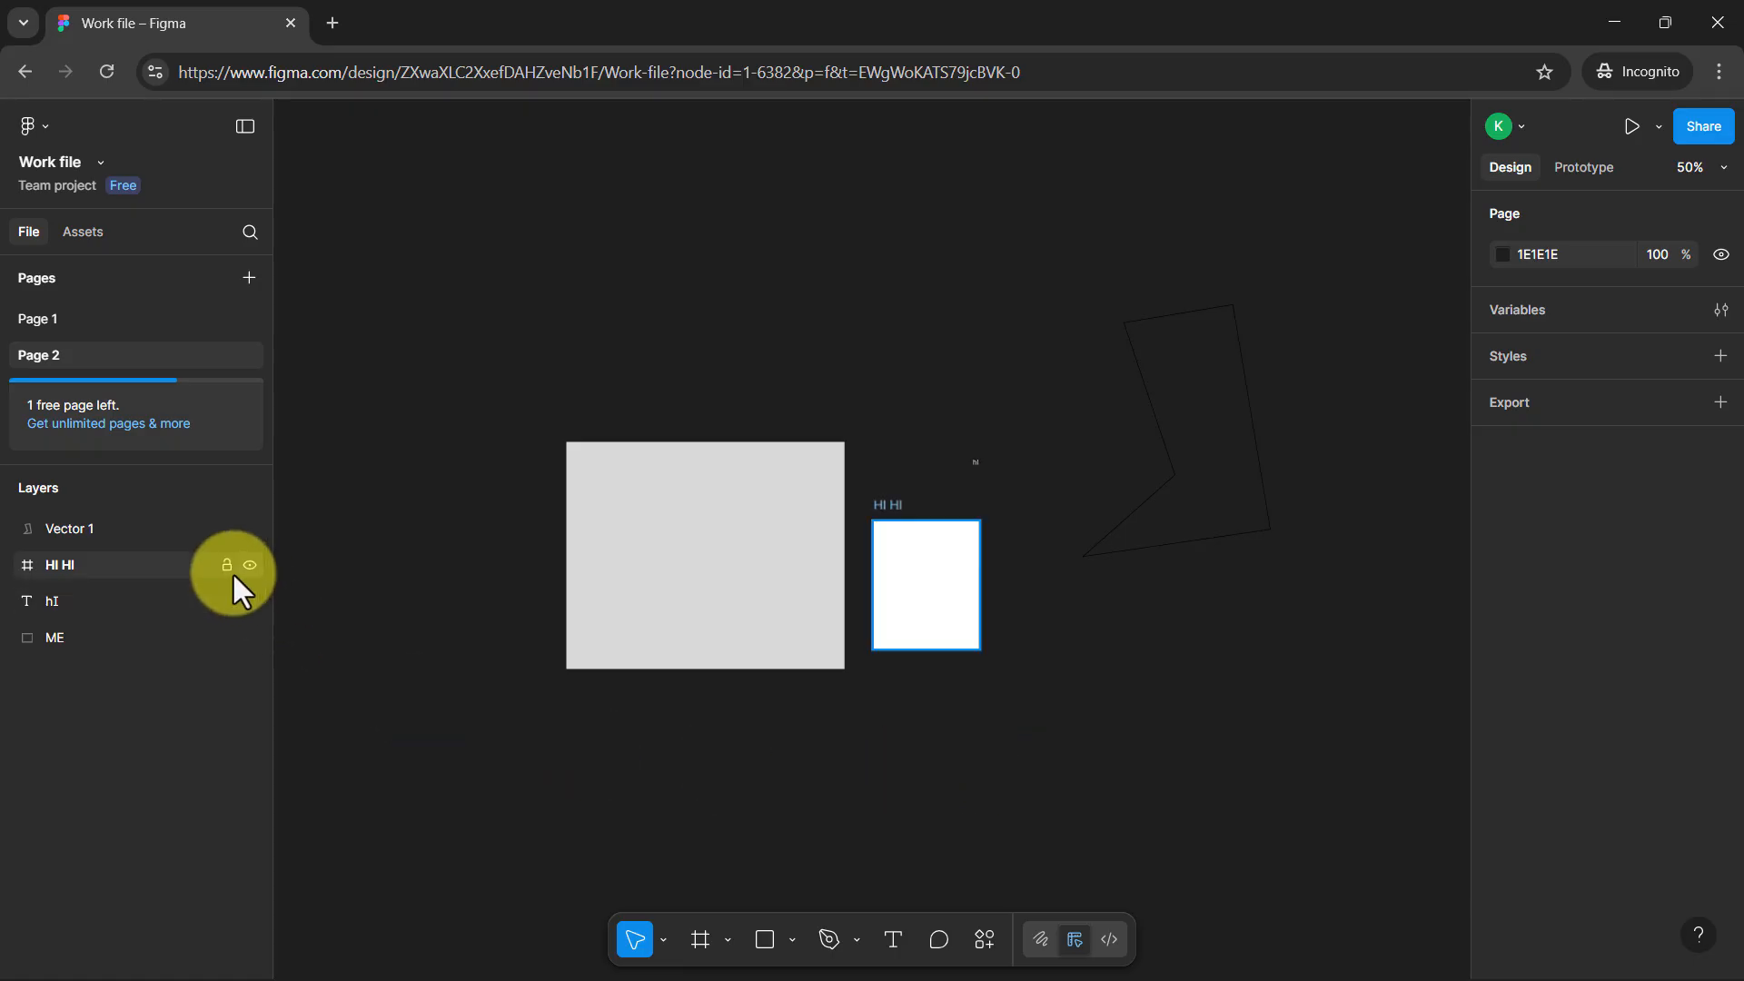
click(112, 531)
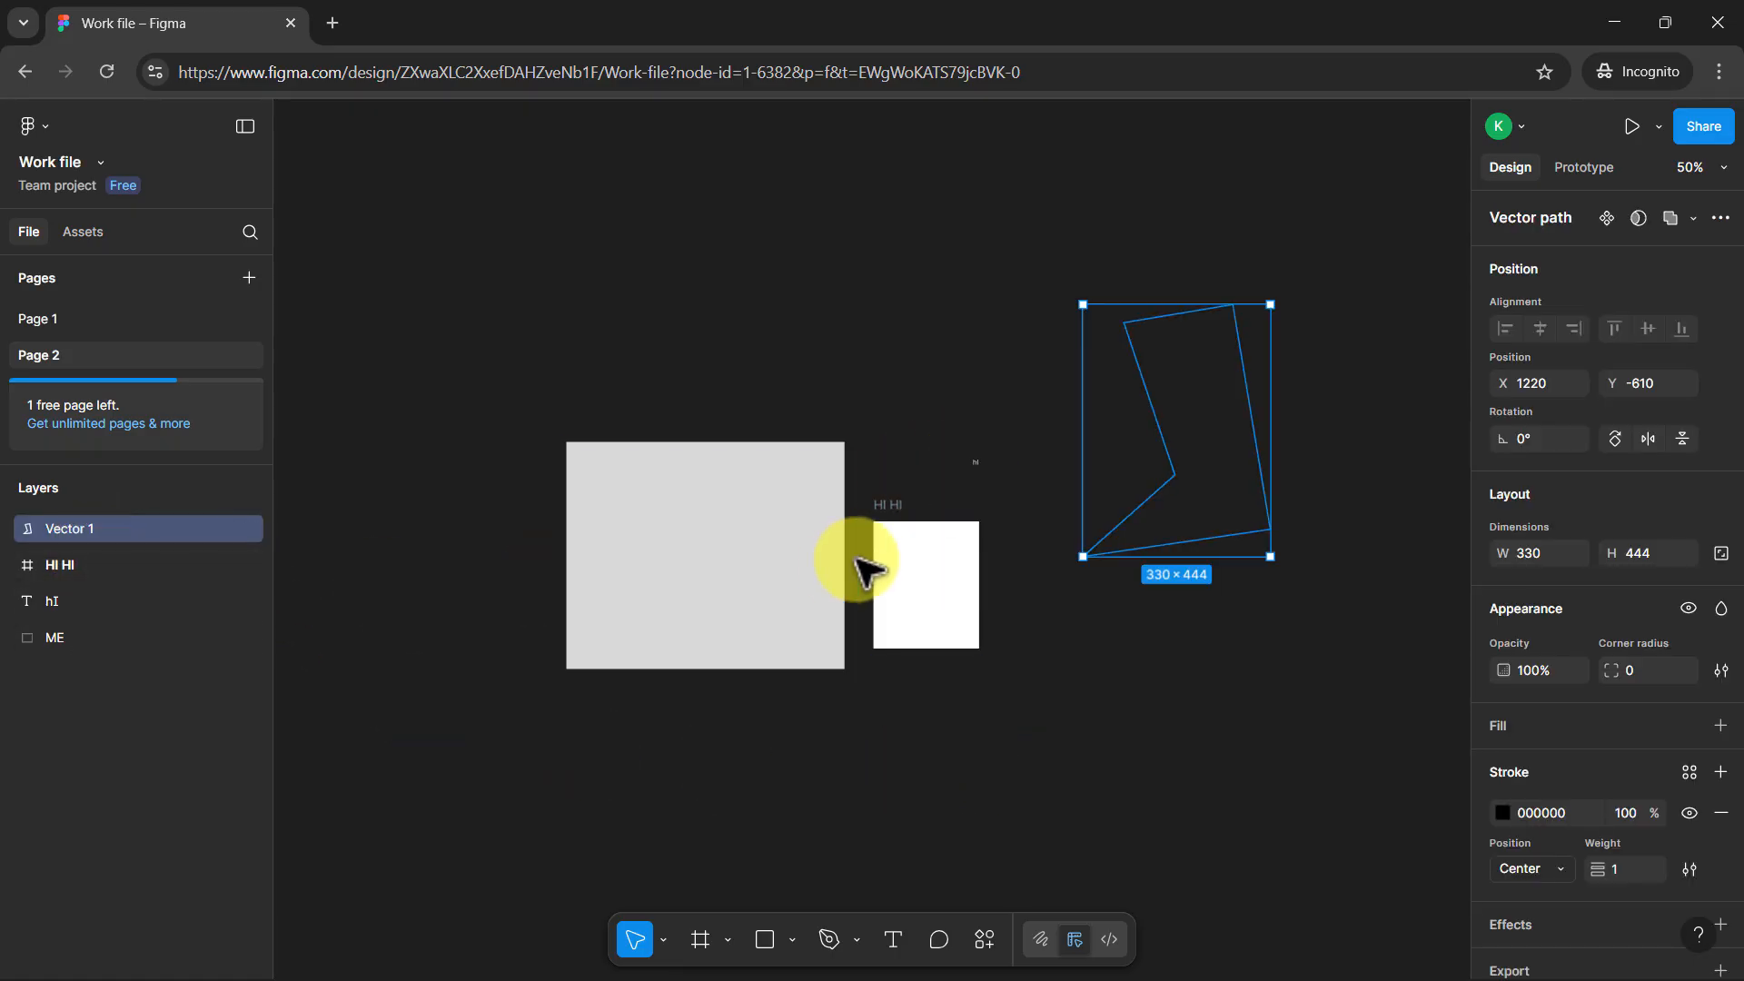
Move the ME rectangle away from the other objects and delete the vector path, the frame and the text
drag(615, 467, 577, 485)
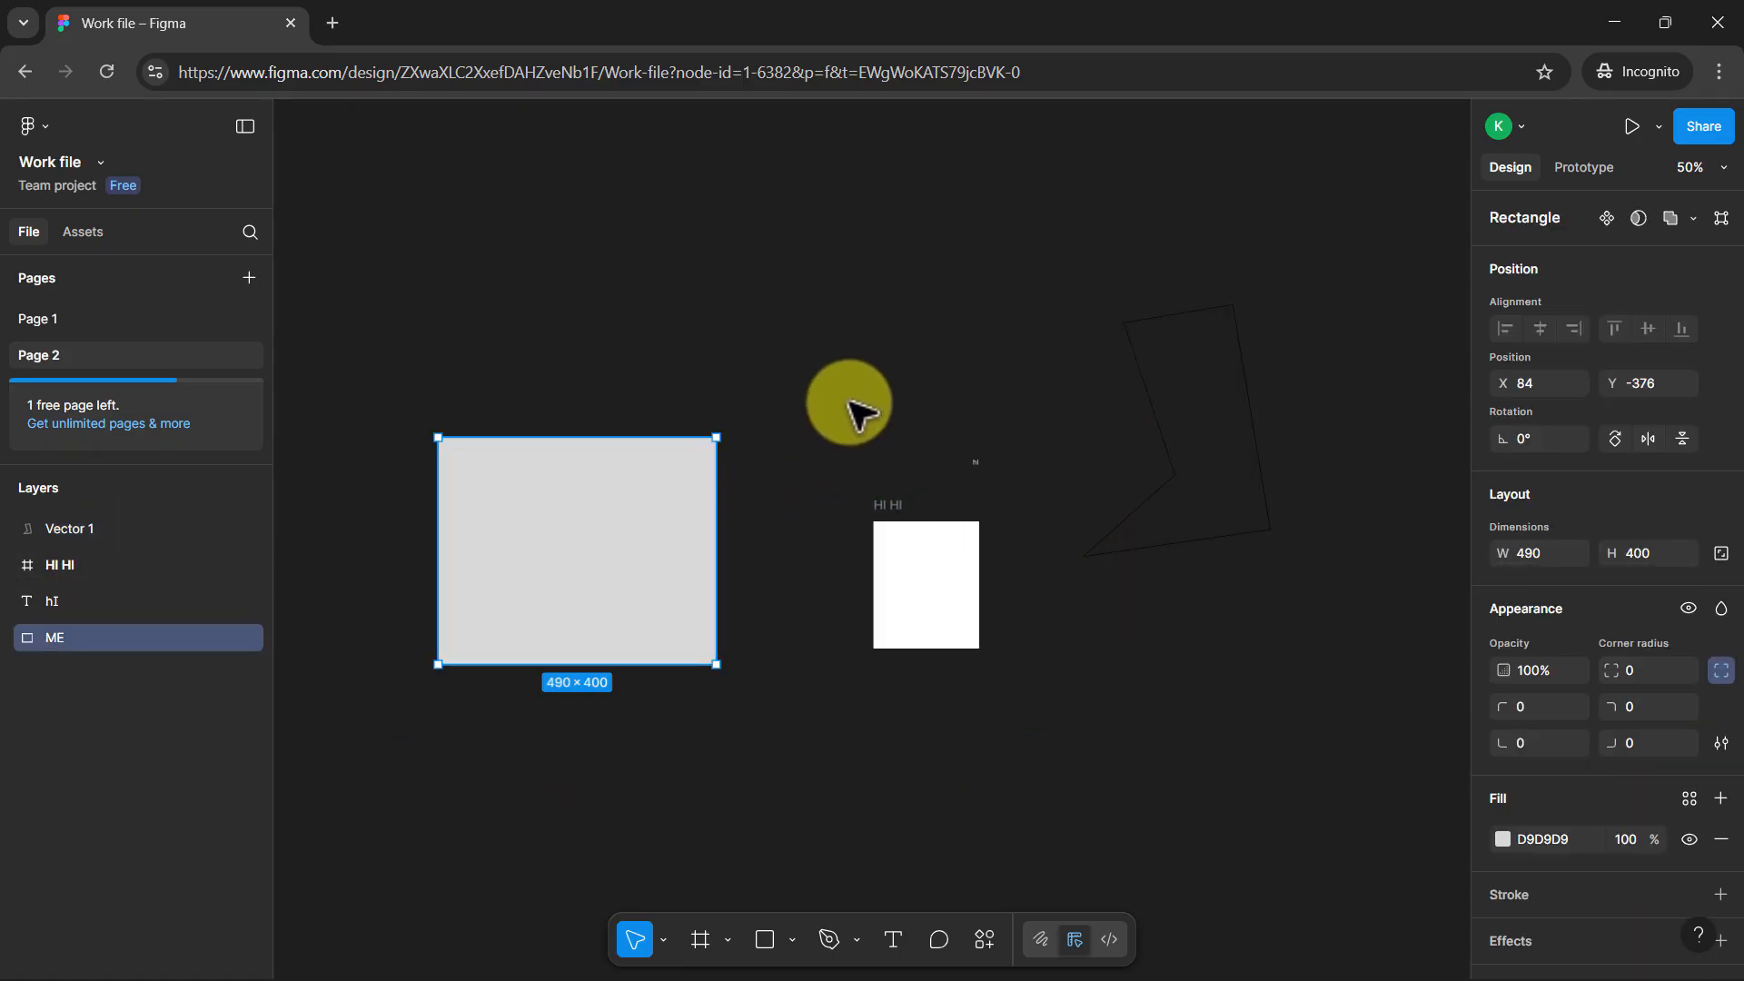
drag(849, 405, 1276, 672)
key(Delete)
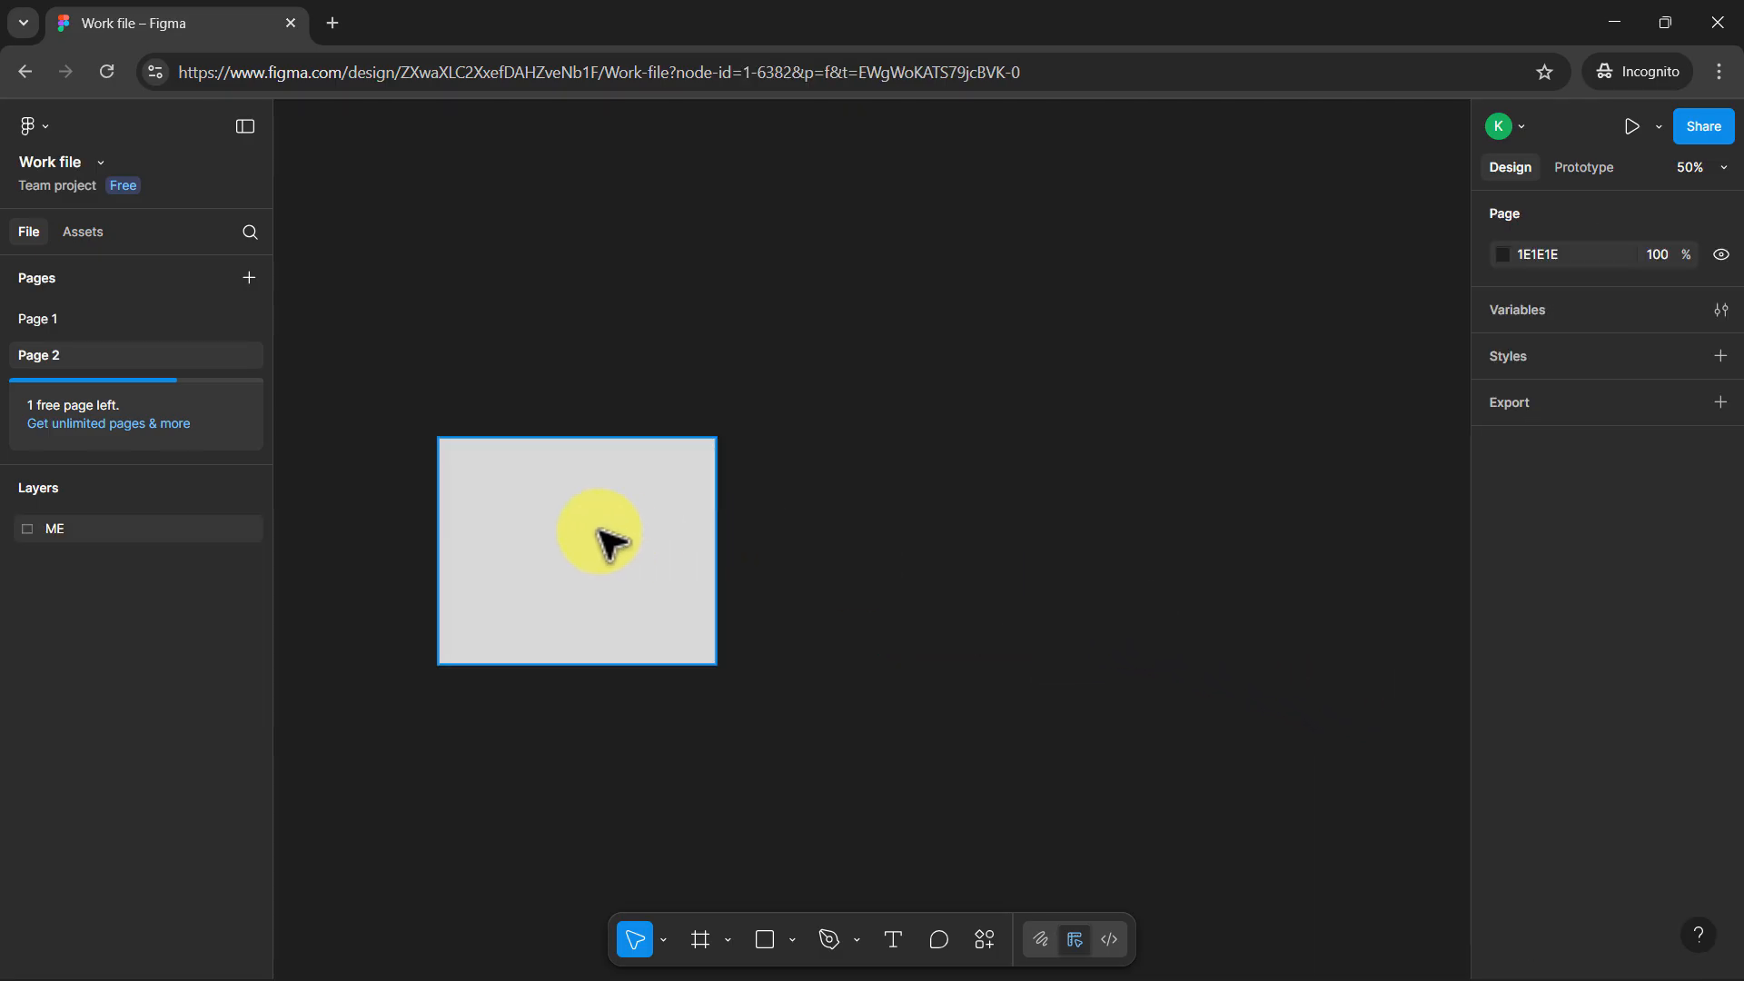
Duplicate the ME rectangle twice, placing overlapping copies at about X 554, Y -272 and X 768, Y -506
drag(603, 537, 953, 468)
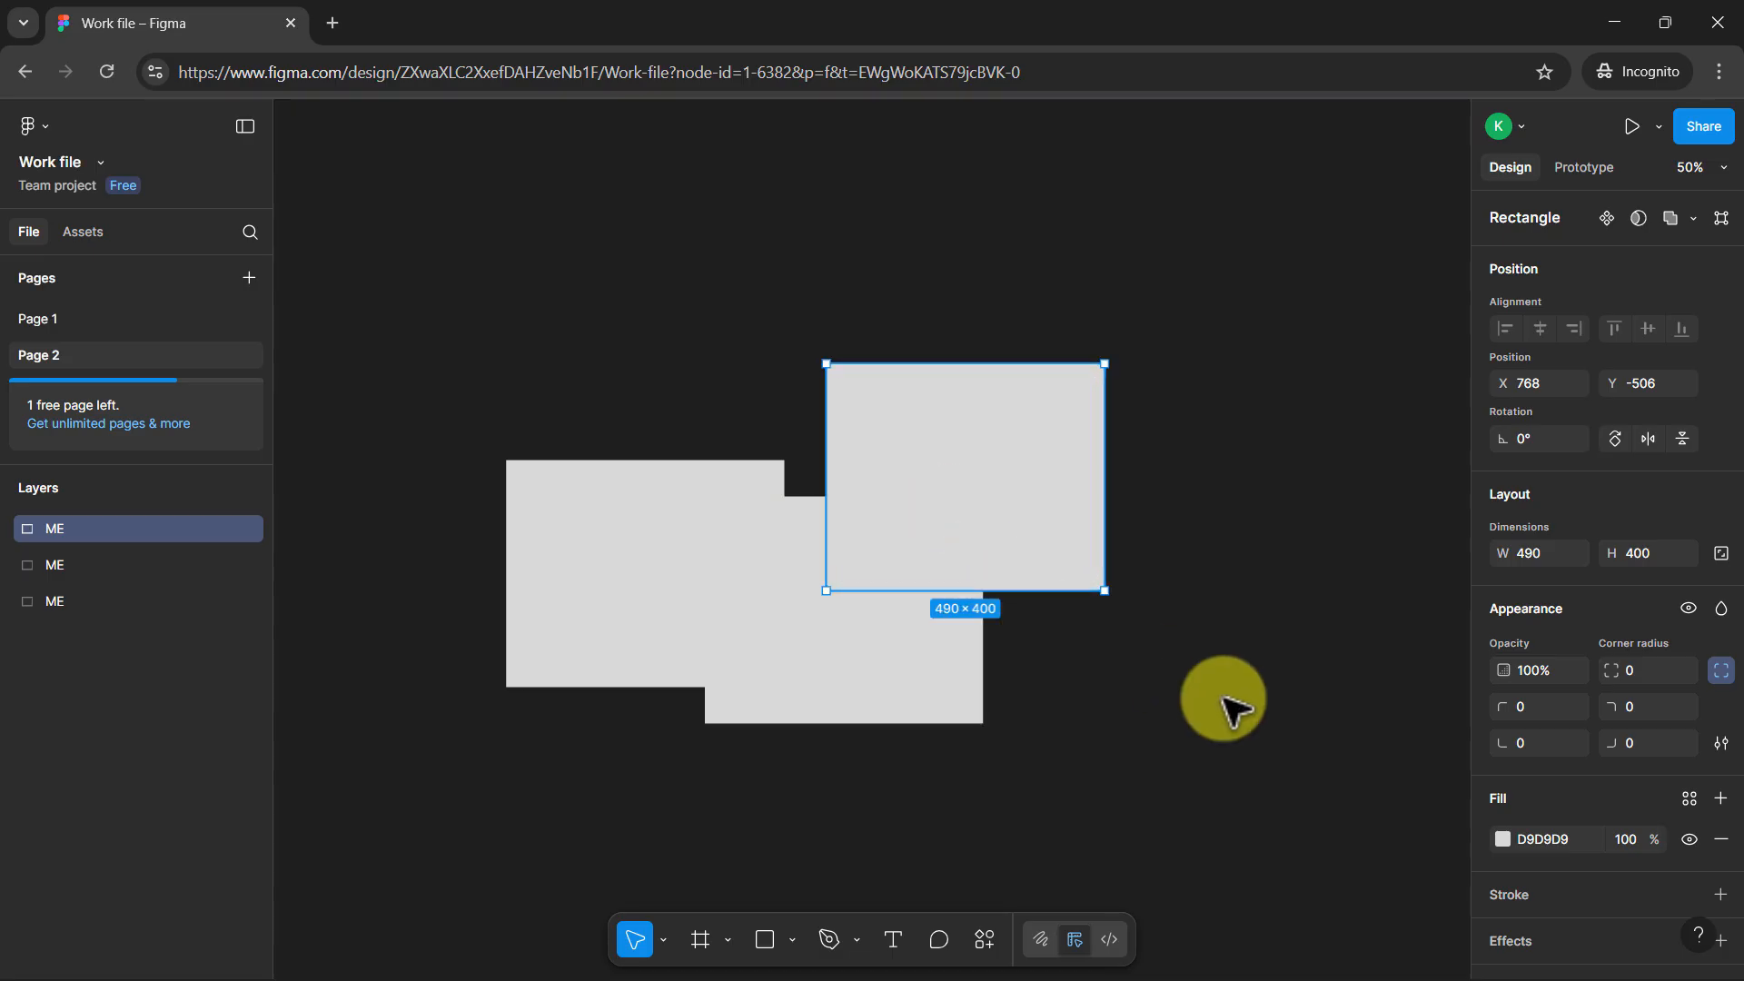
click(1230, 705)
Fill the middle rectangle with the dark brown colour 382626
click(771, 584)
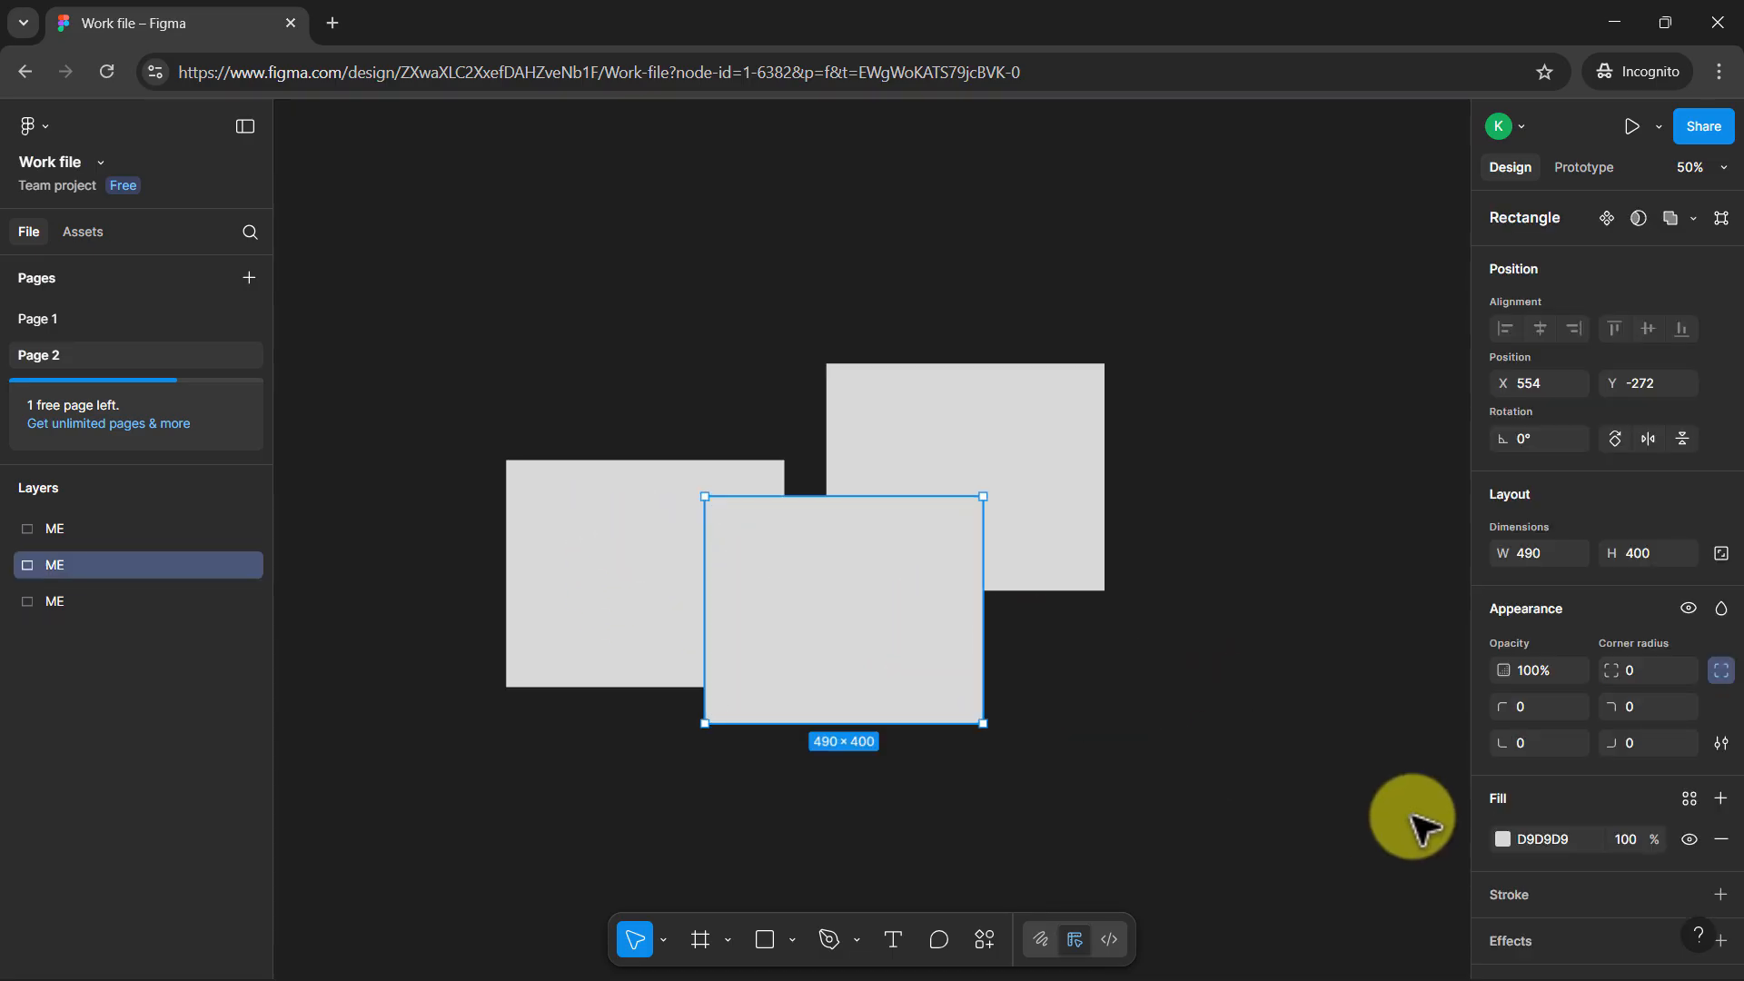
click(1503, 838)
click(1295, 690)
Fill the rectangle at the upper right of the group with the red colour A70C0C
click(1005, 435)
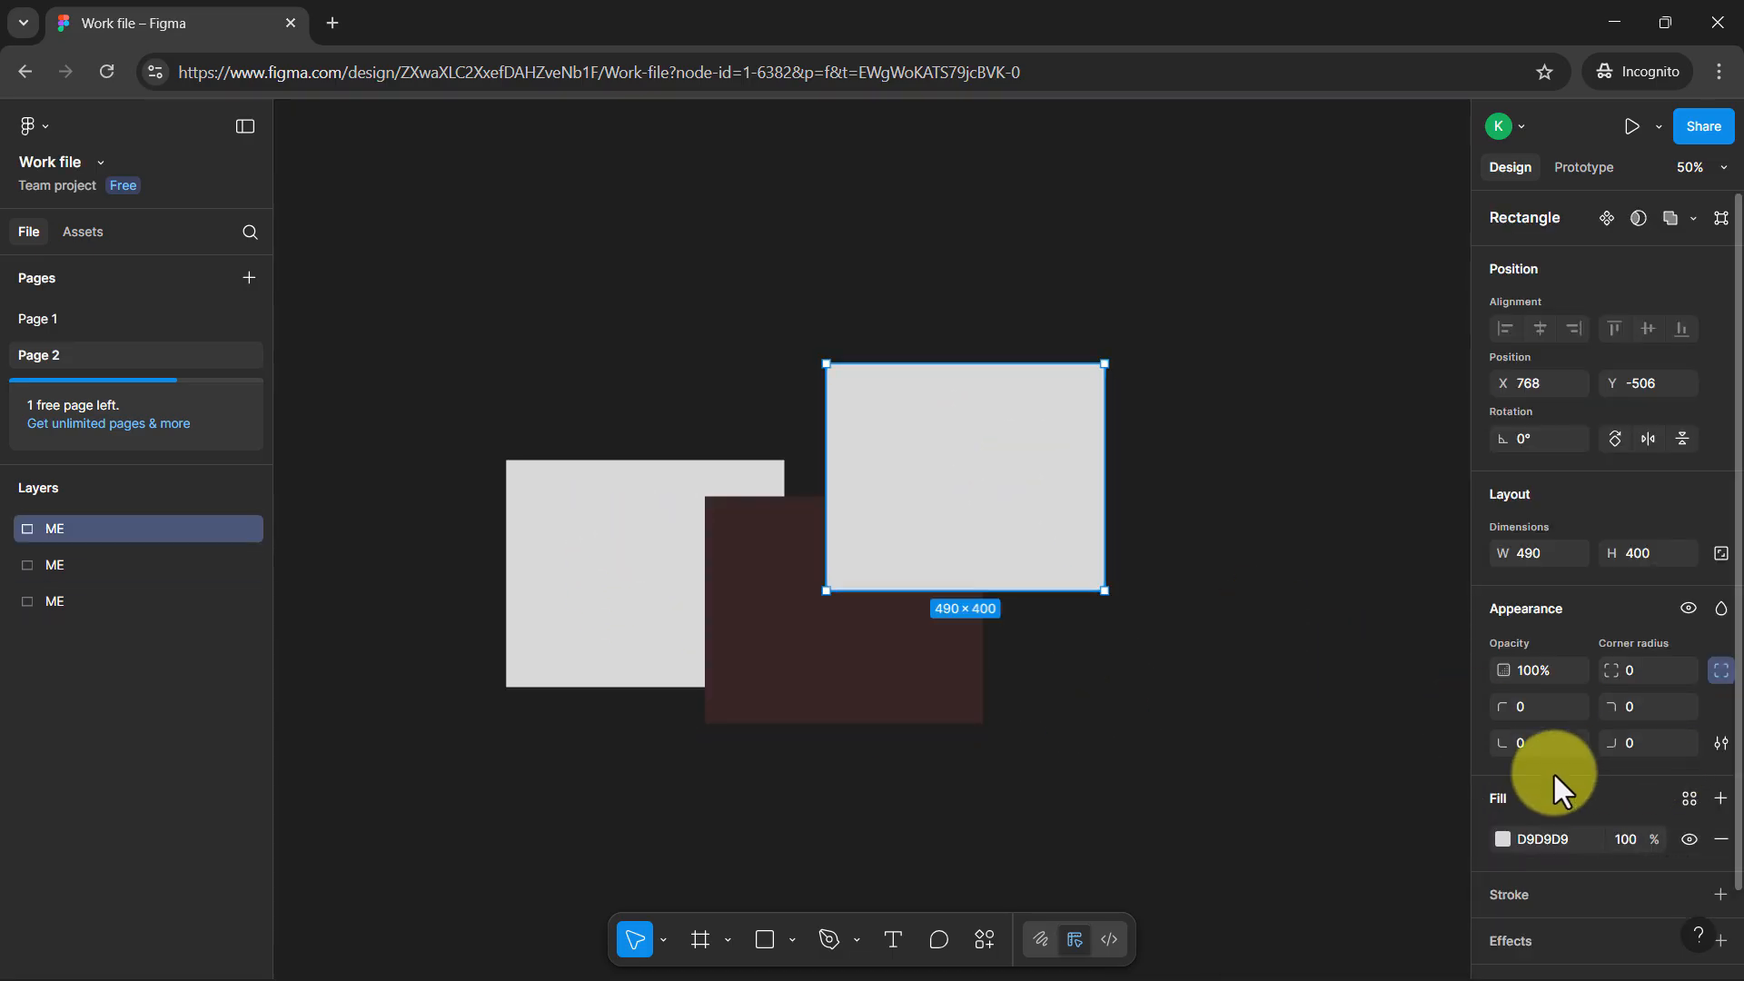
click(1502, 838)
click(1433, 592)
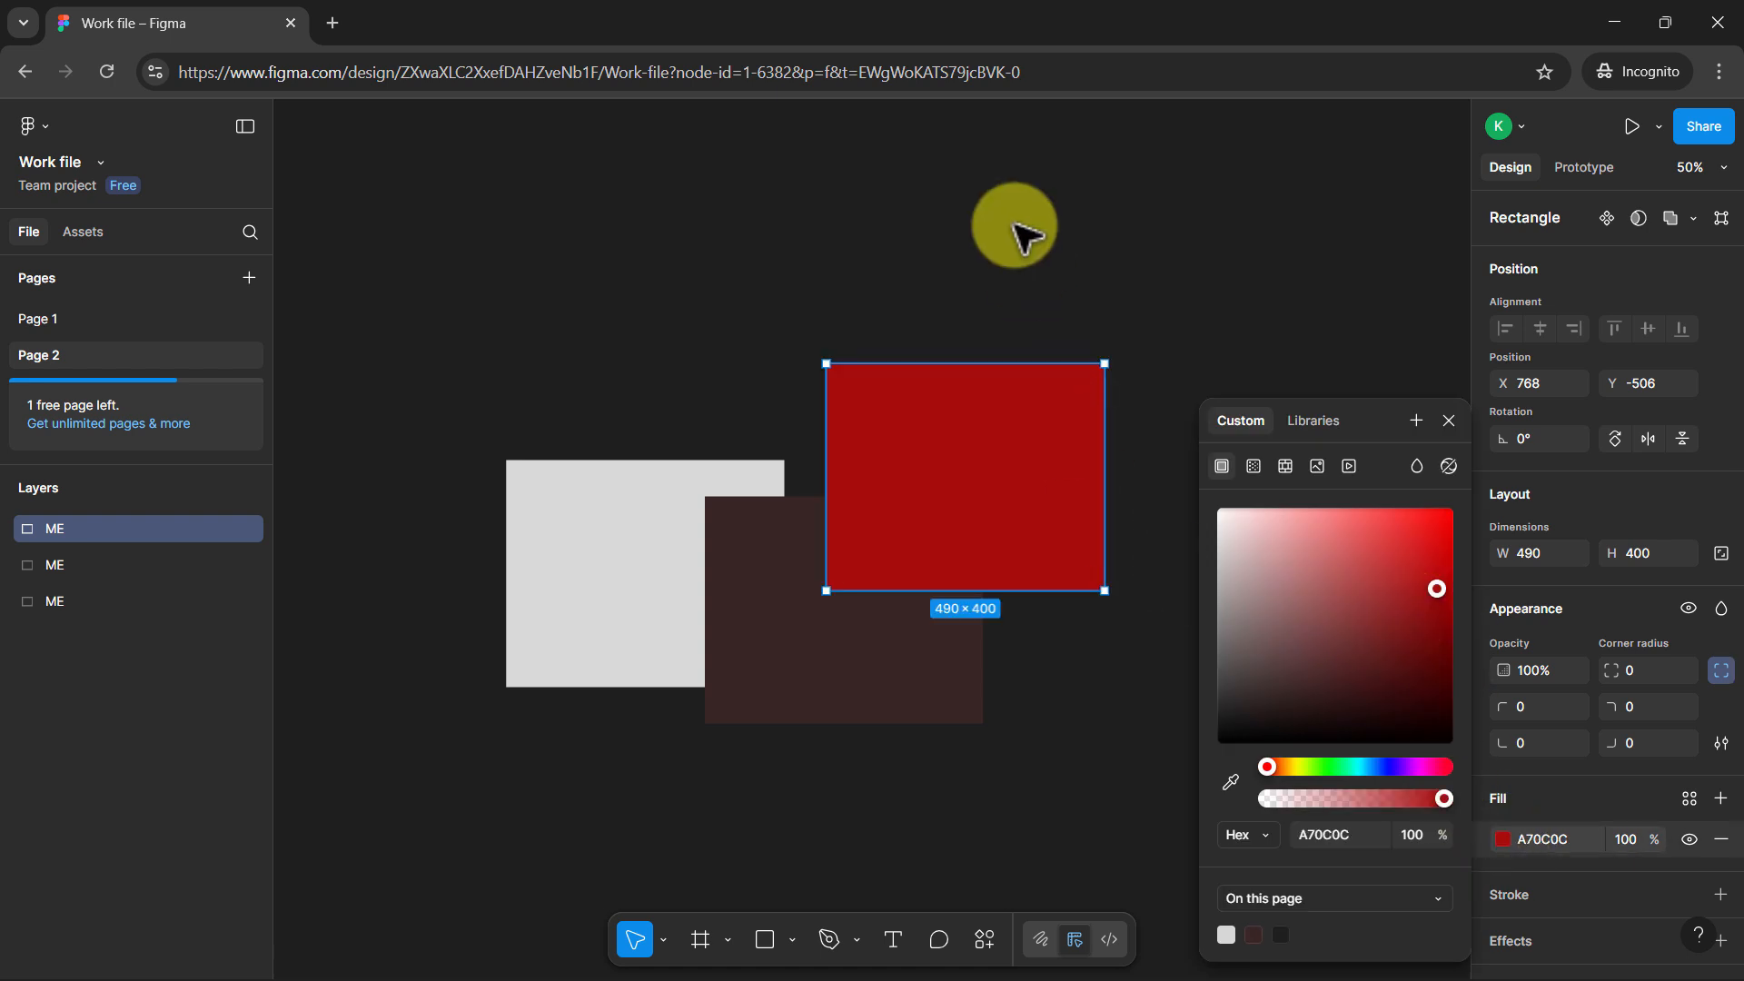
click(1188, 630)
Nudge the grey rectangle slightly and reorder the red rectangle's layer beneath the other two
click(570, 524)
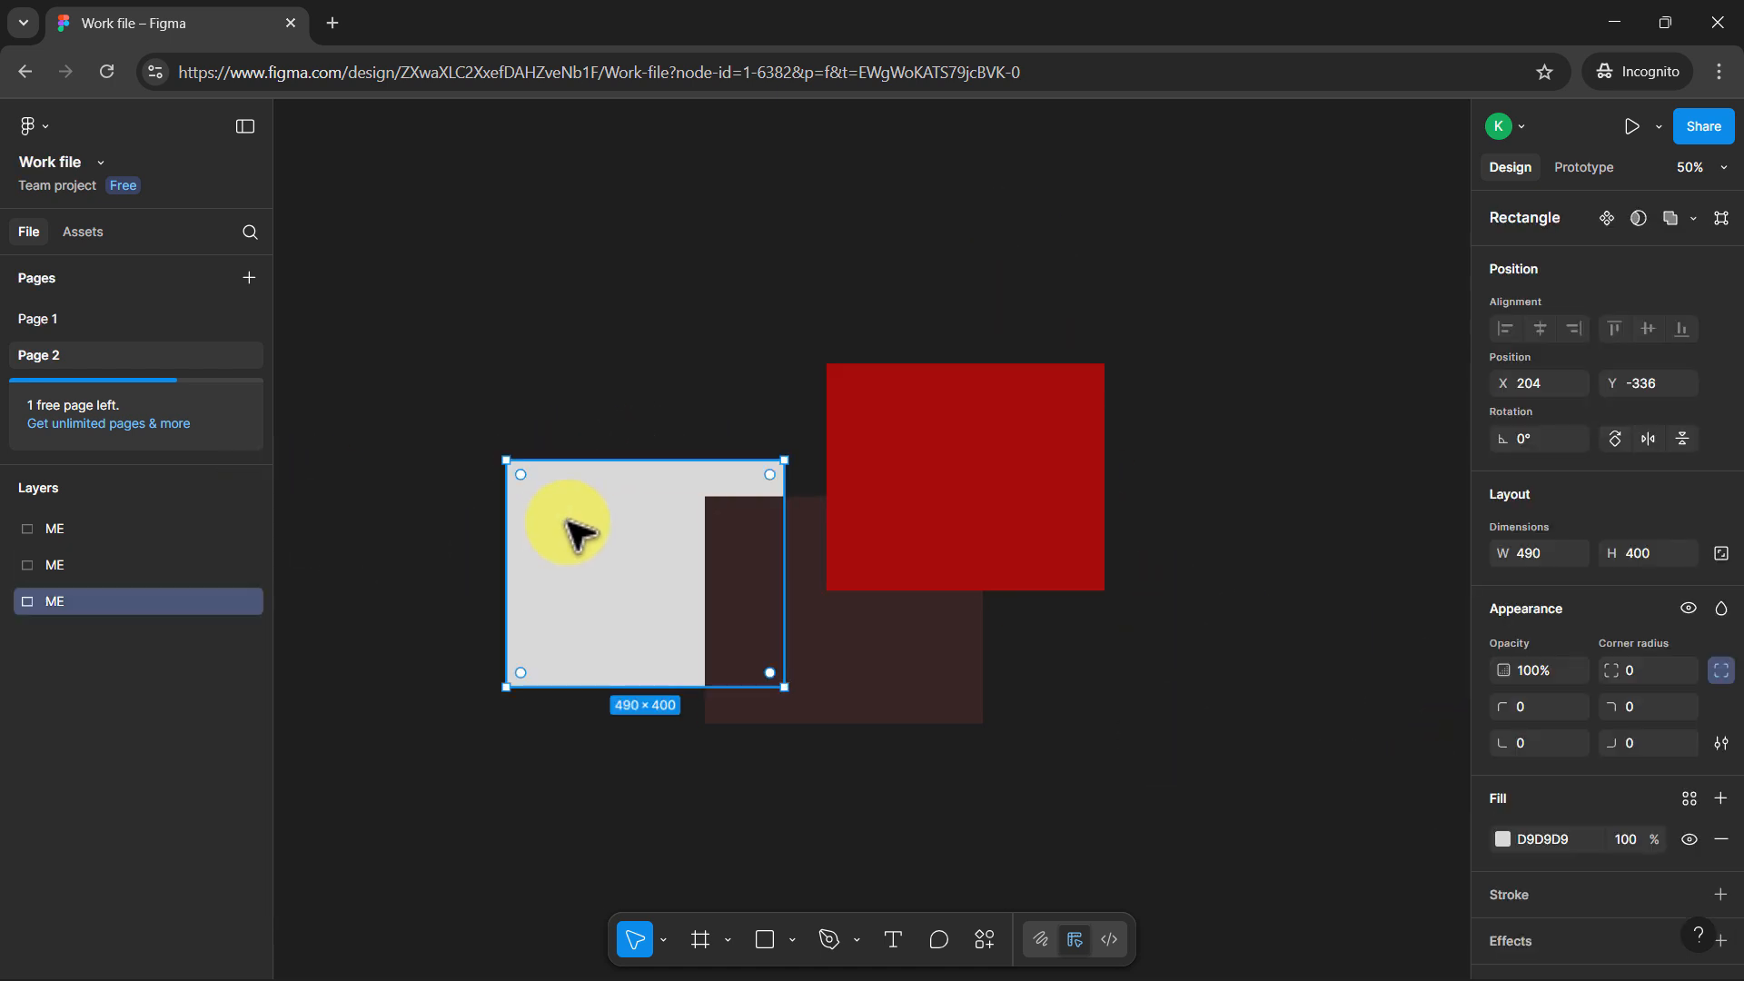
drag(581, 581, 588, 558)
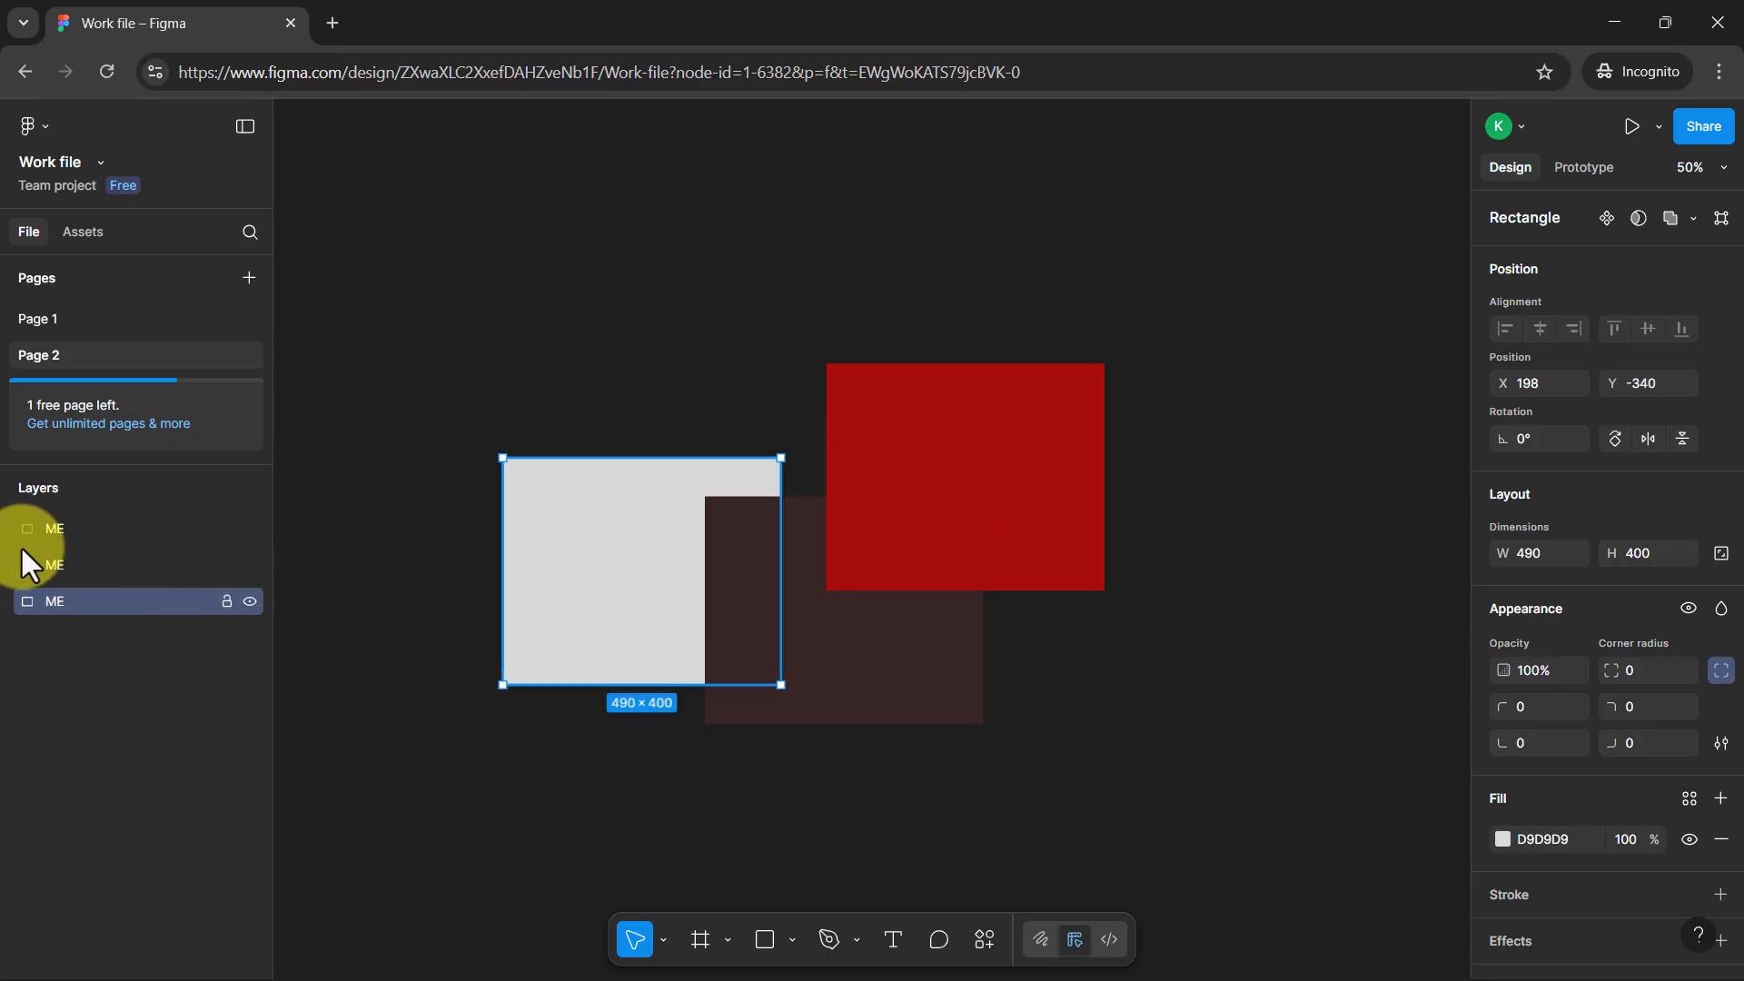
click(123, 521)
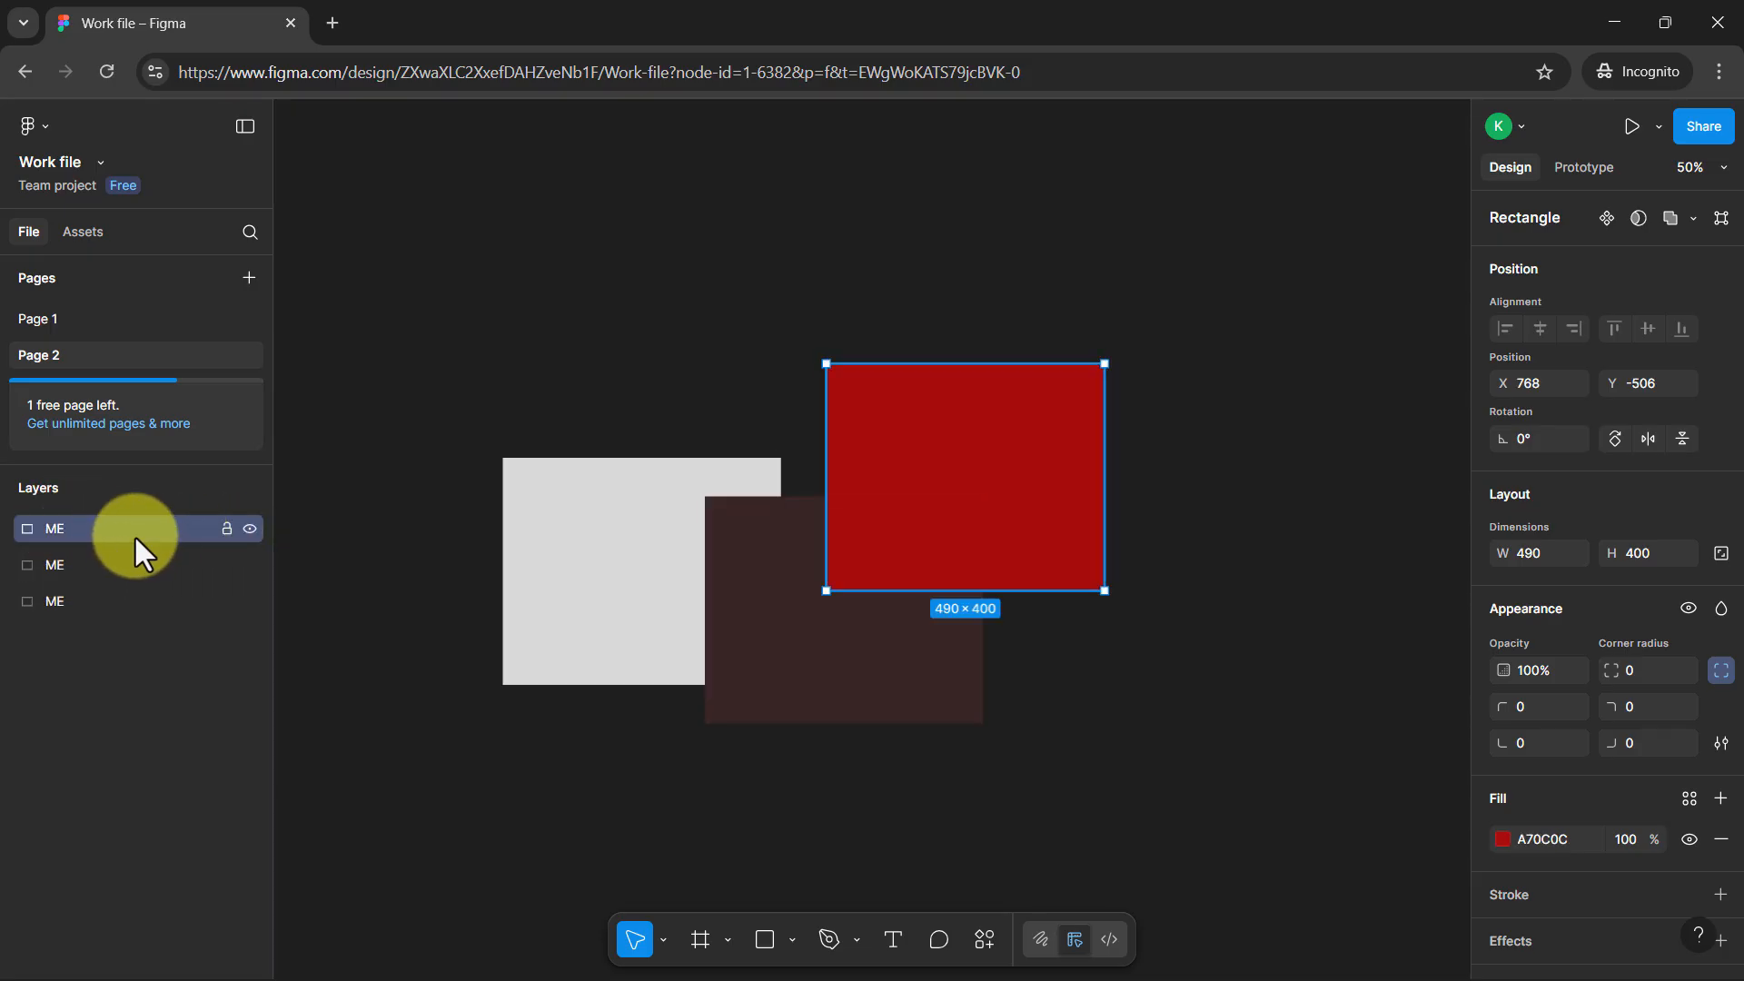
drag(133, 534, 87, 607)
click(777, 770)
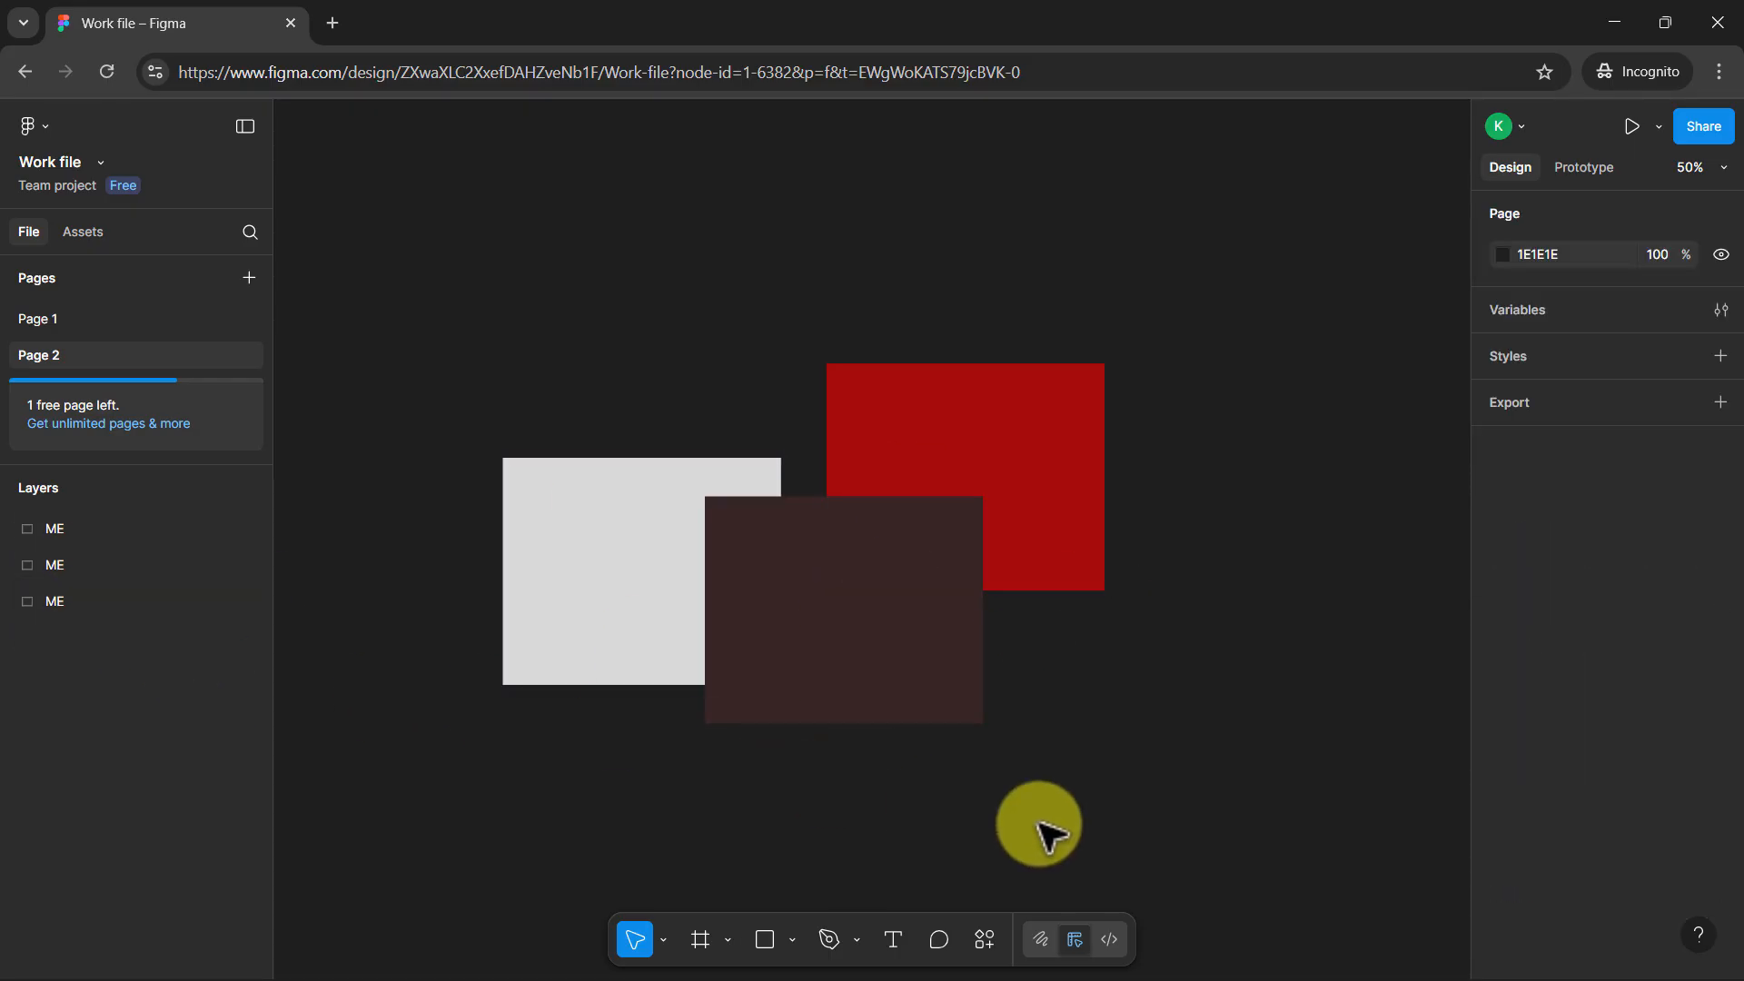
Move the grey rectangle to about X 326, Y -424 so it overlaps the others, and bring it to the front
click(580, 690)
click(490, 474)
click(525, 529)
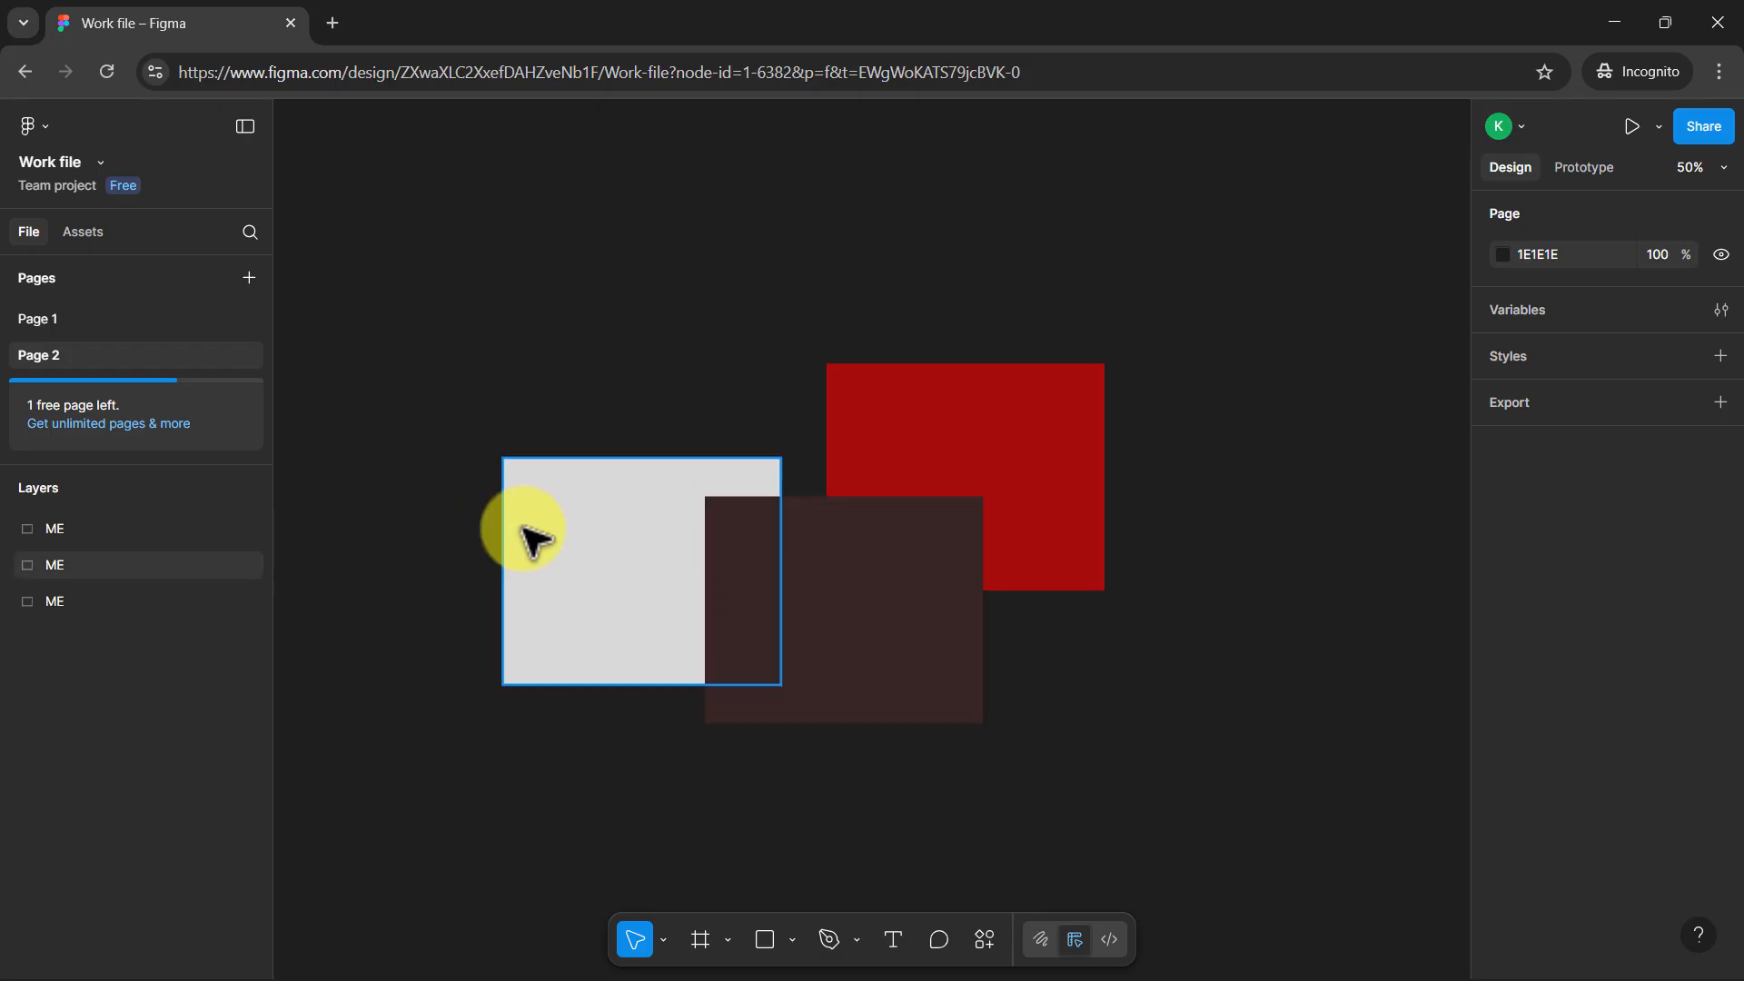
right_click(571, 503)
click(464, 587)
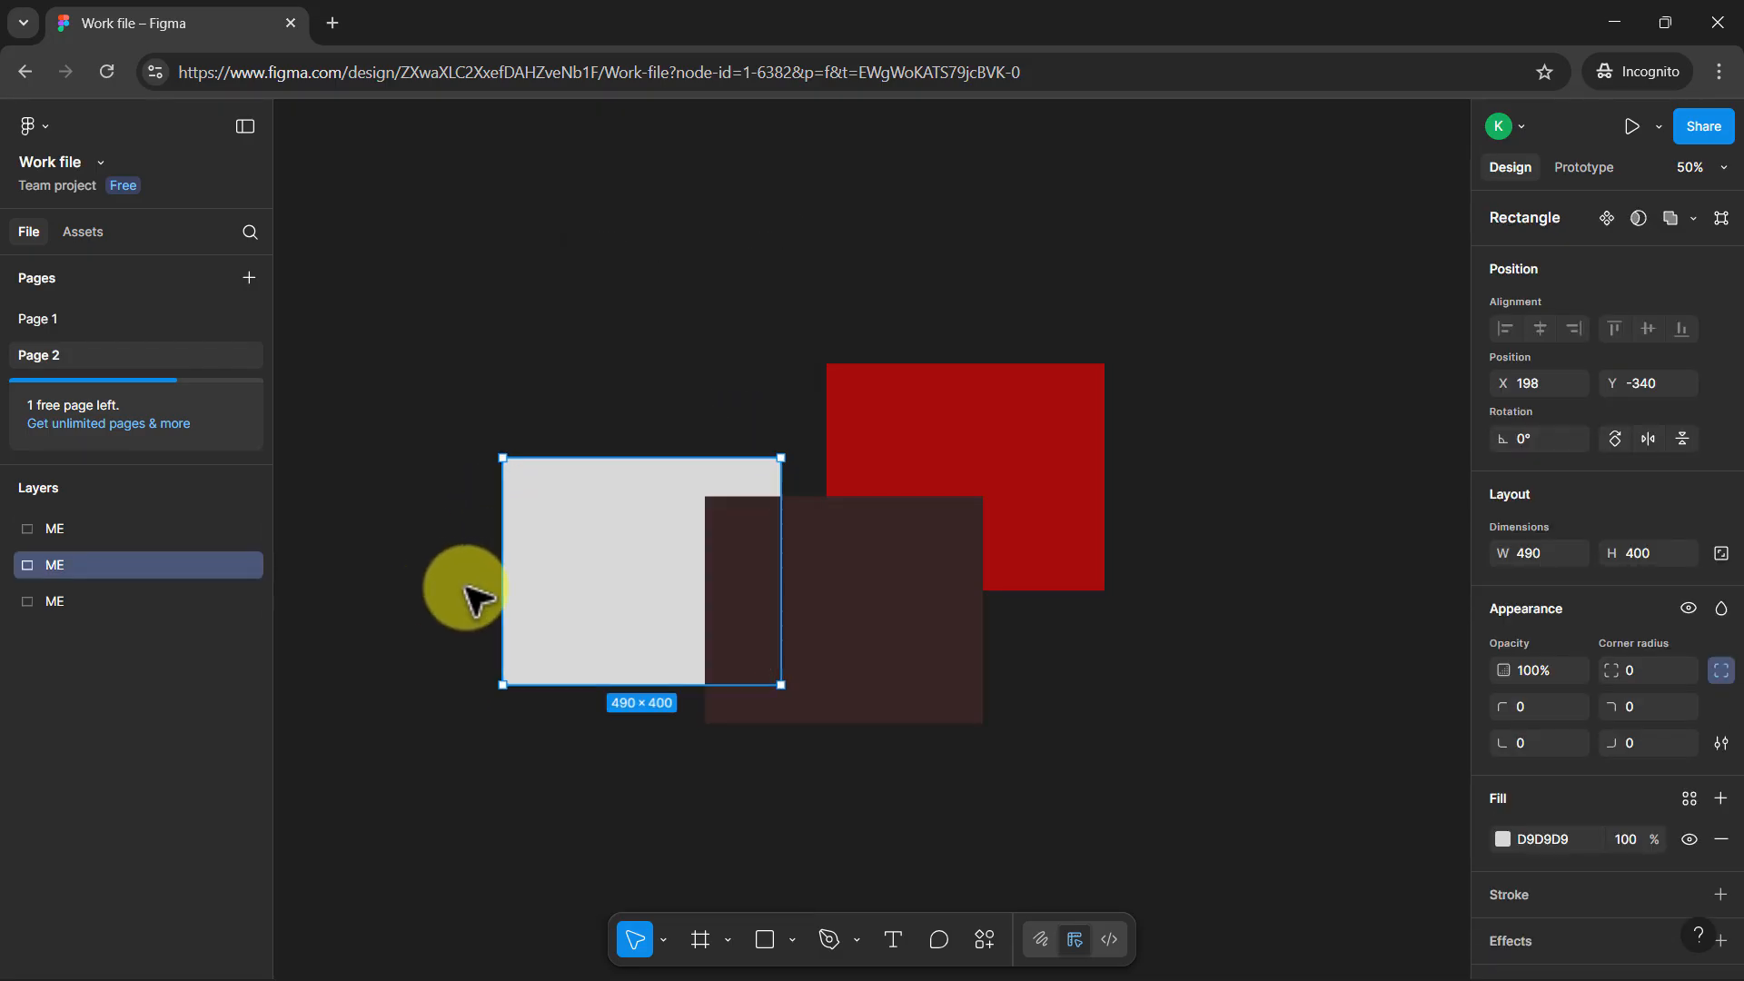
drag(546, 561, 615, 528)
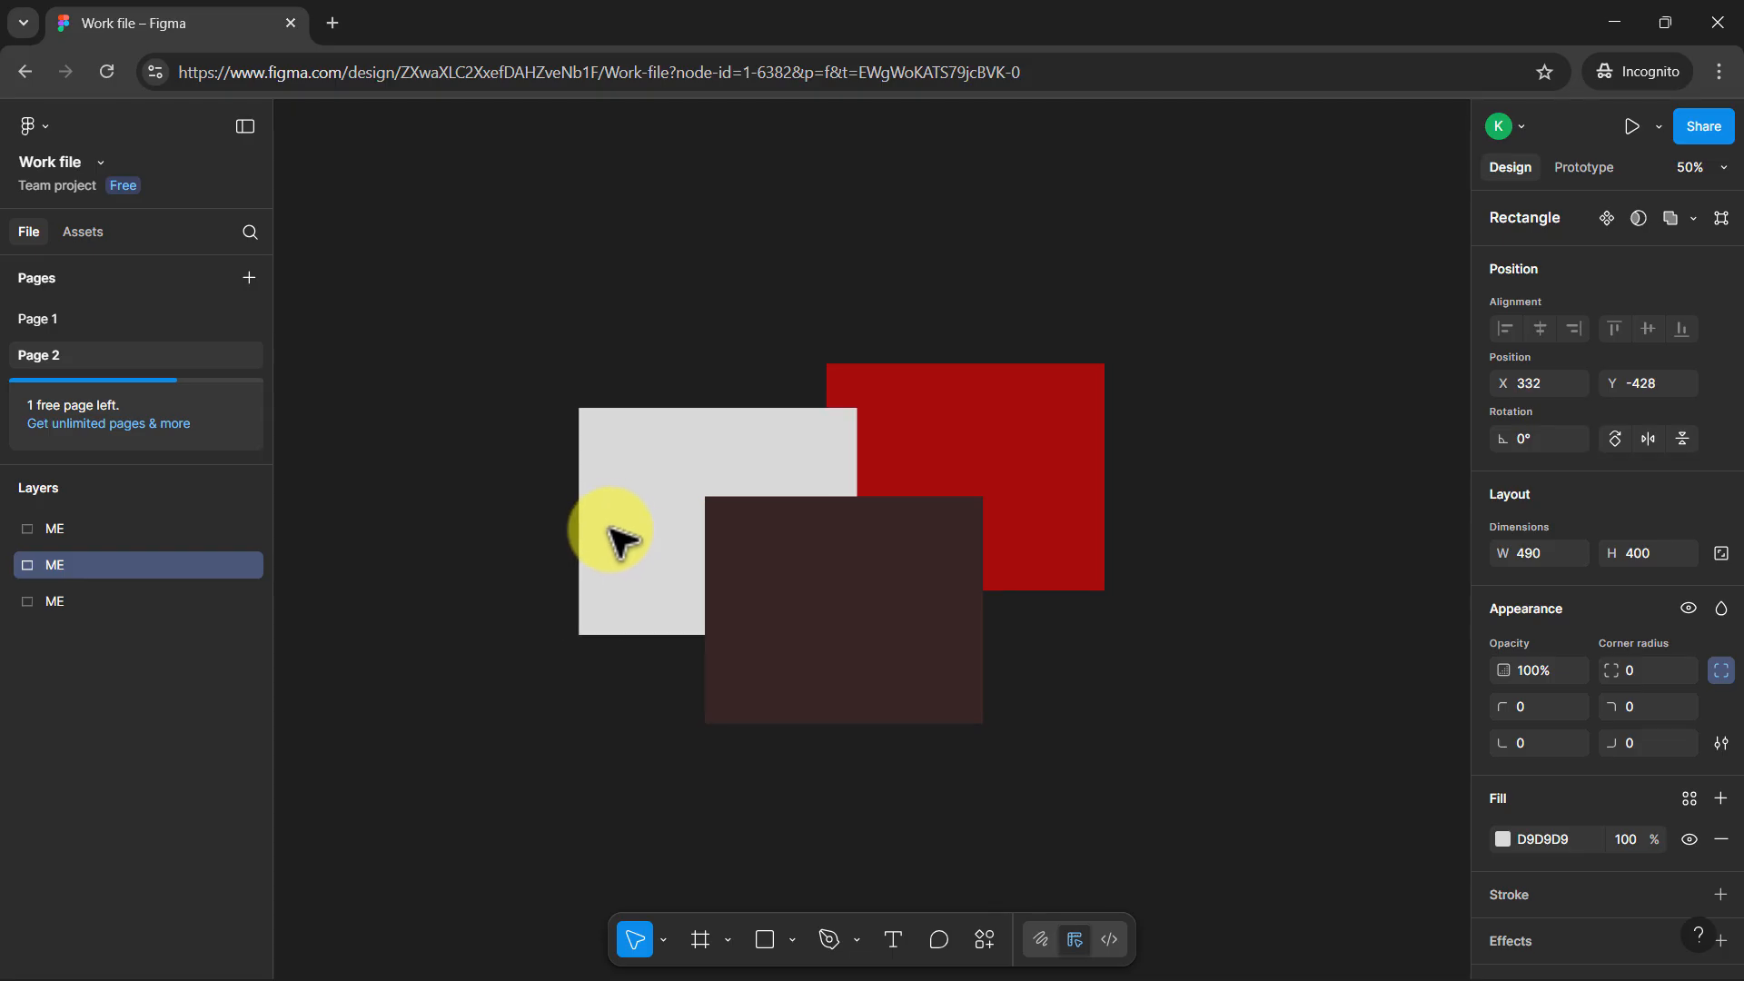
right_click(608, 477)
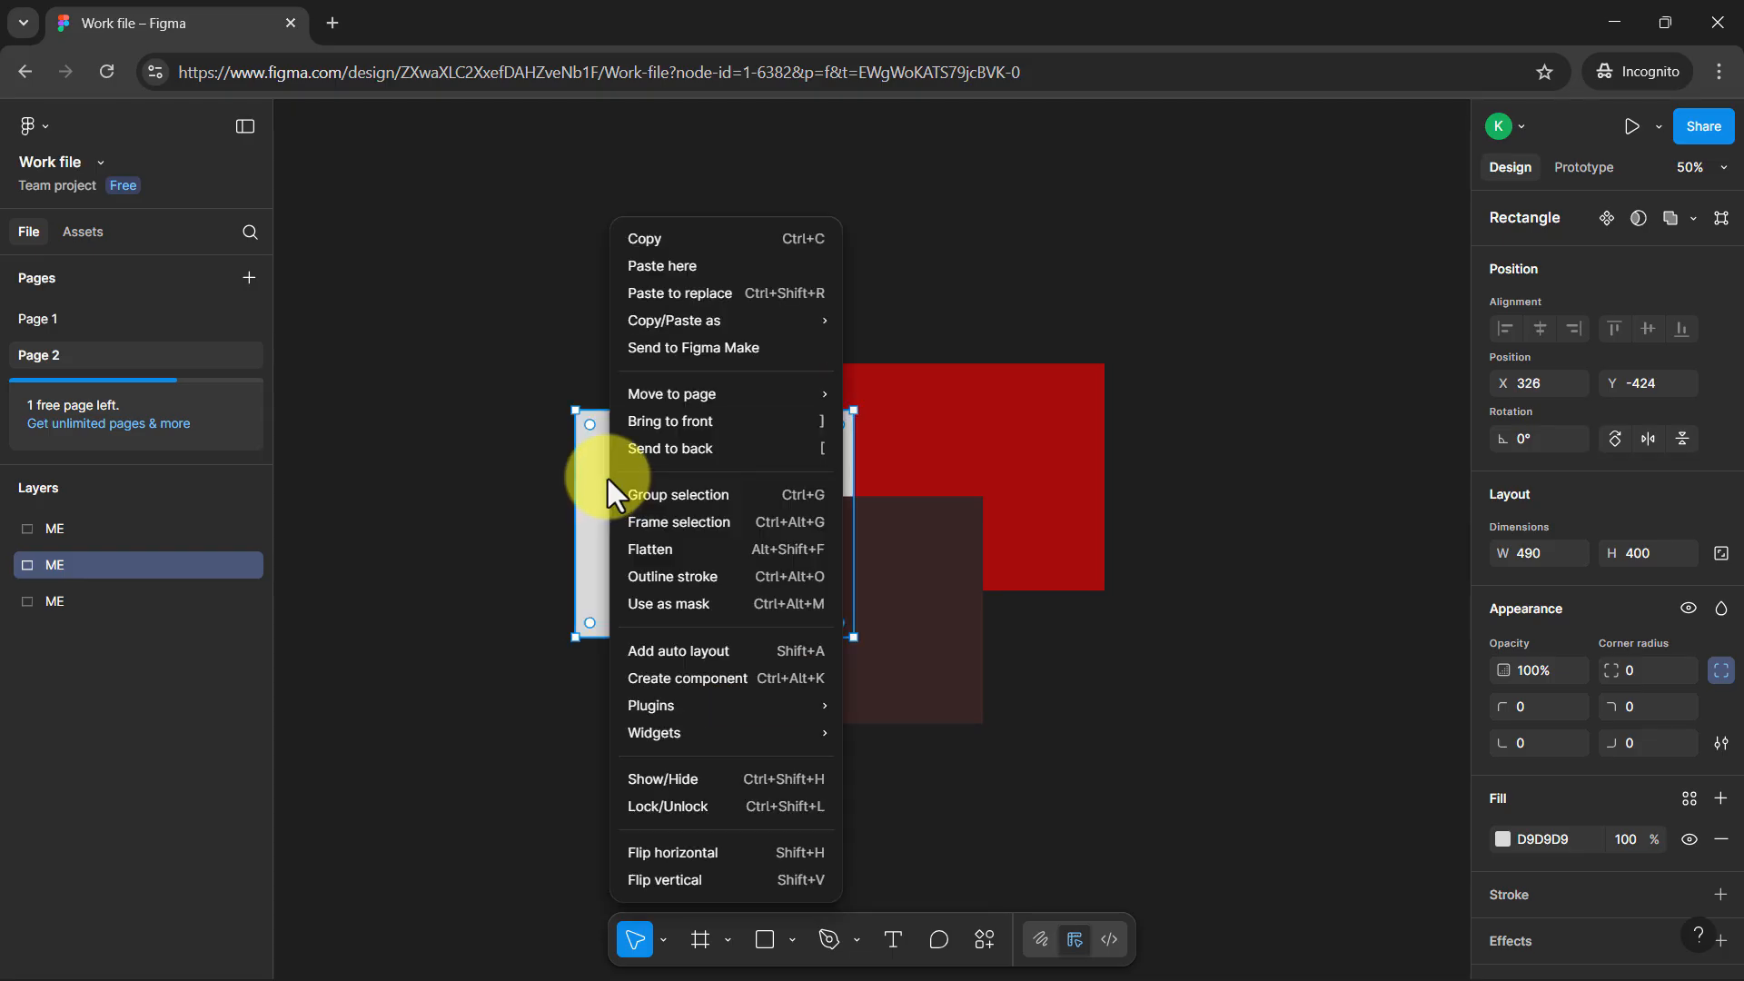
click(737, 431)
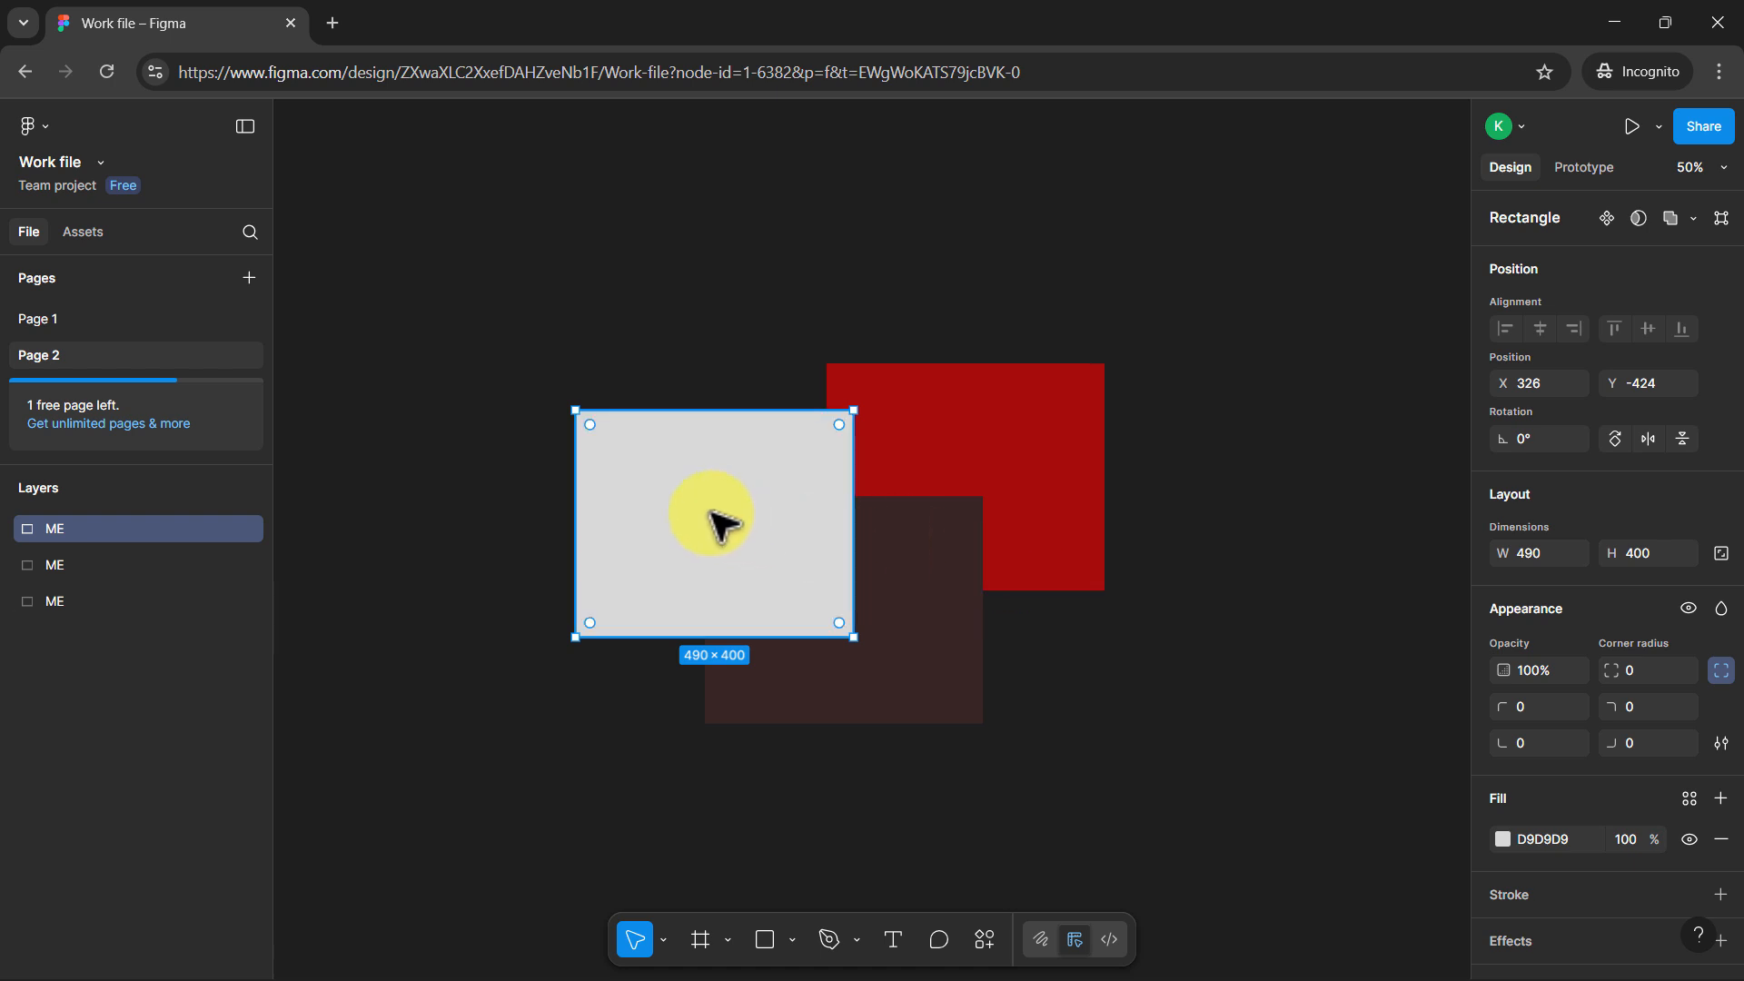
right_click(711, 515)
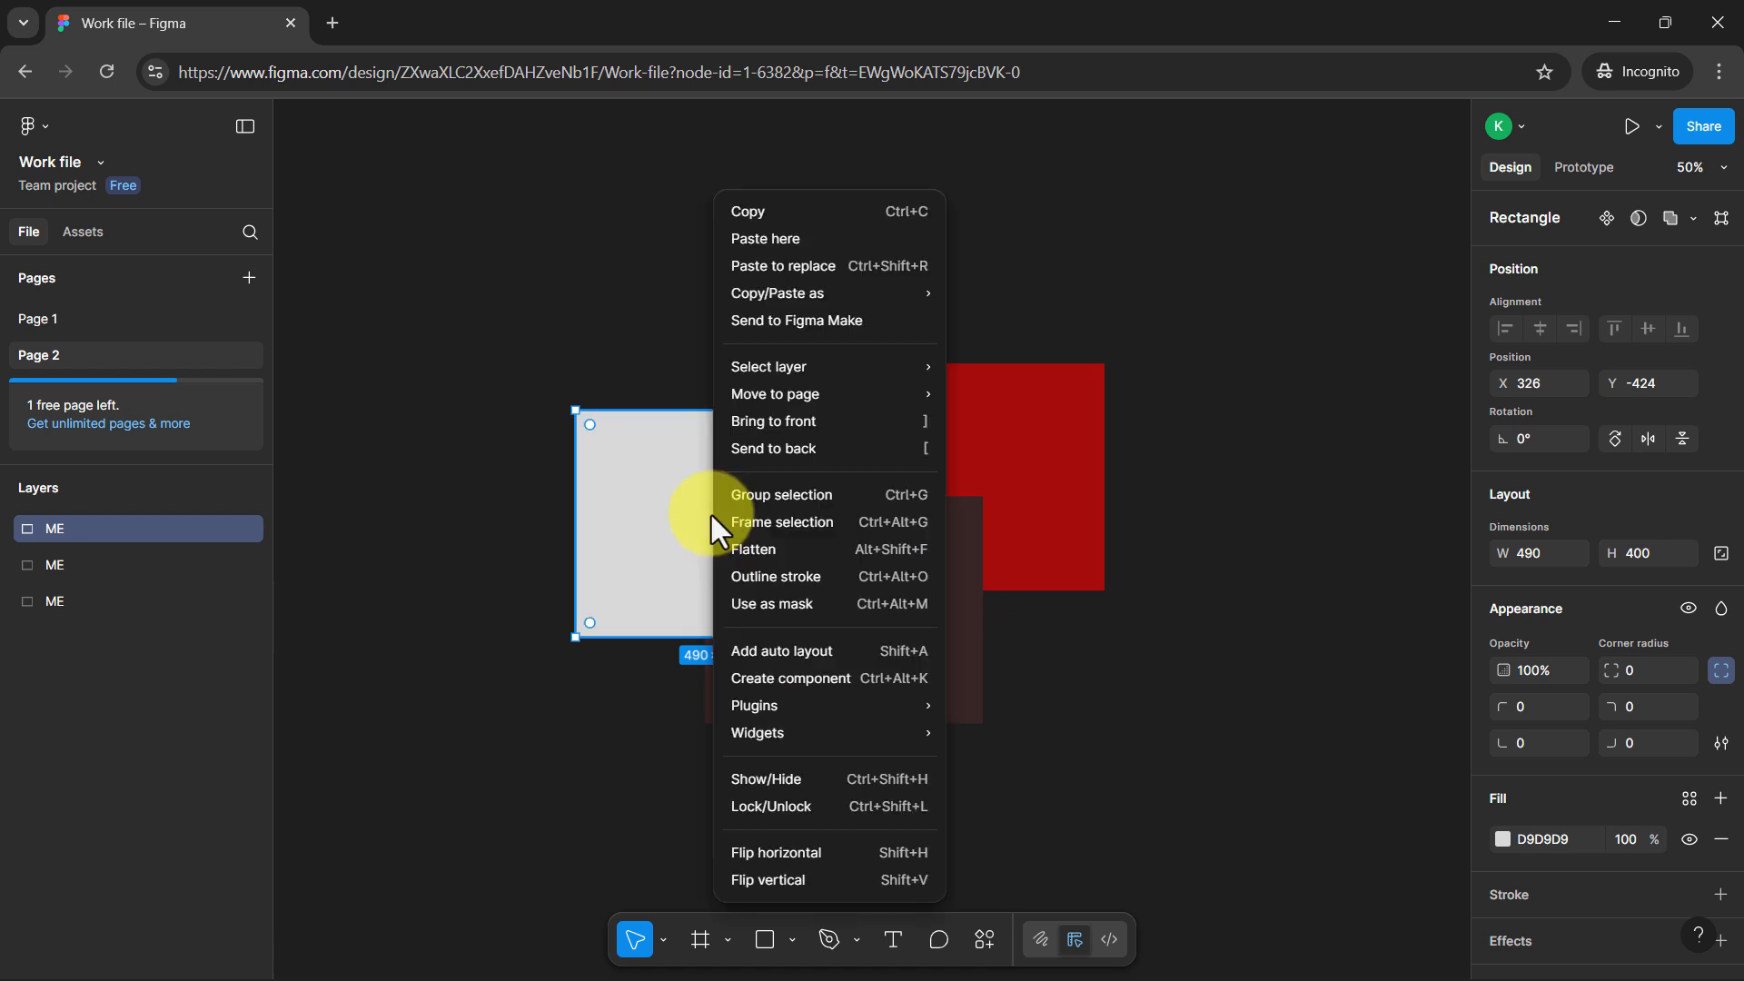
click(634, 536)
click(929, 630)
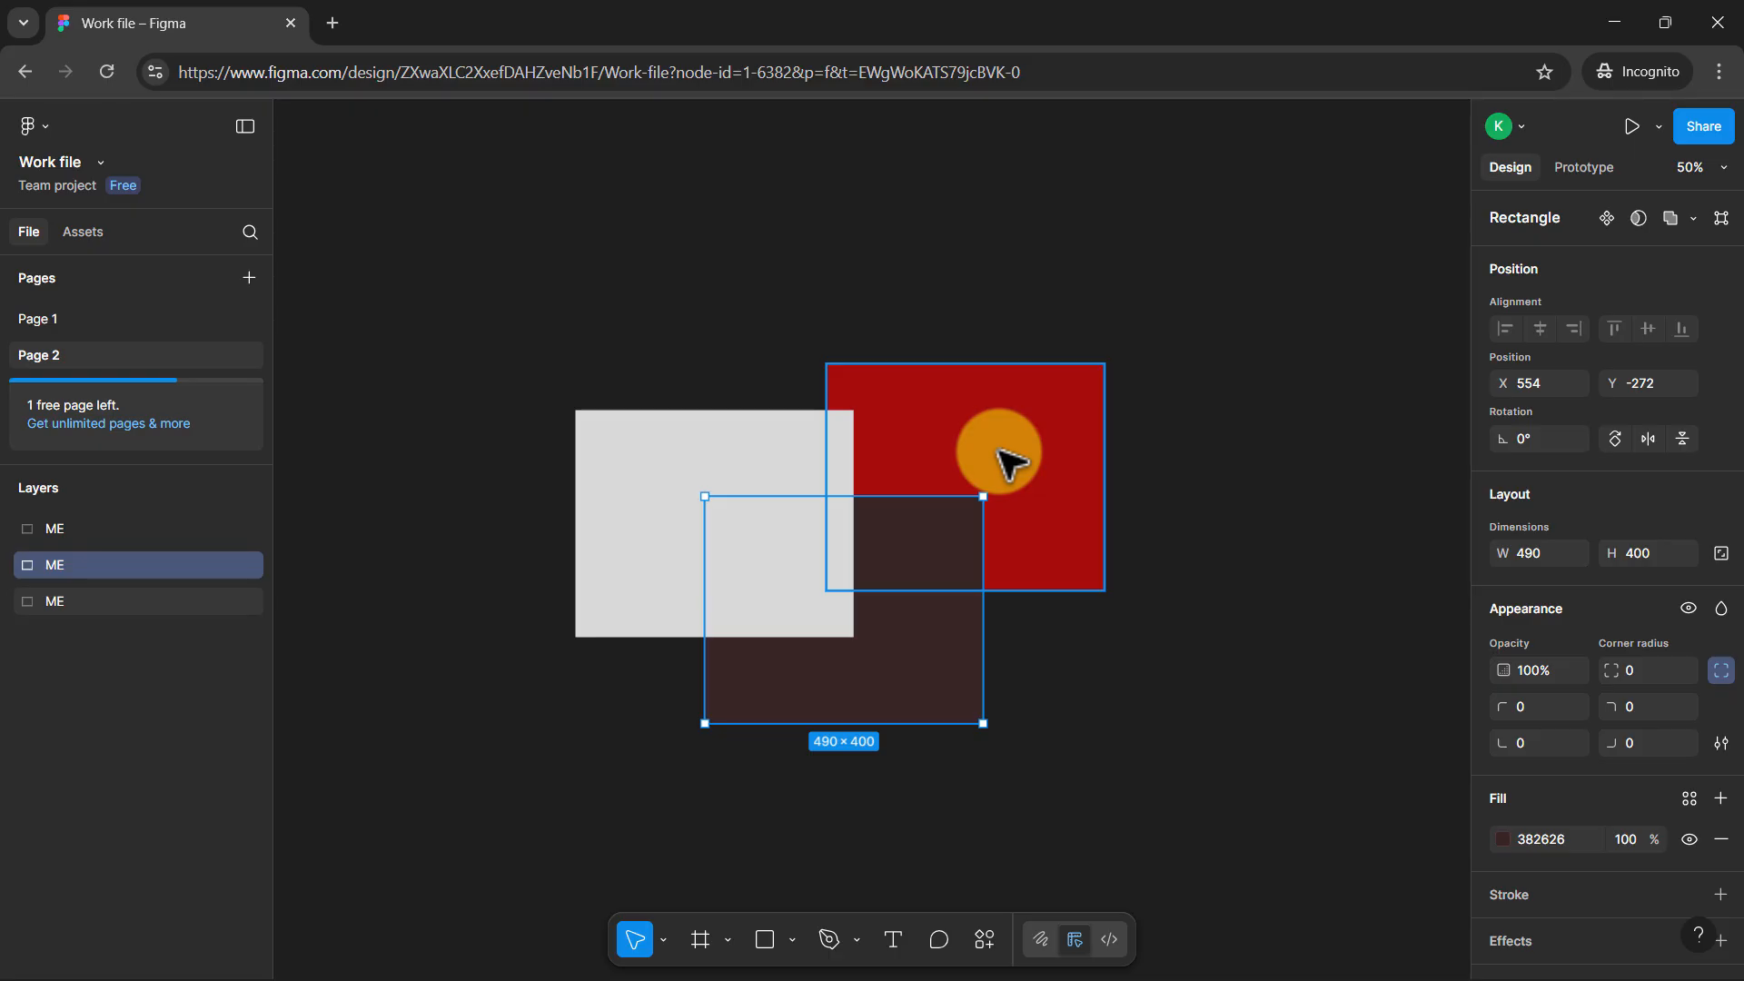
Select the red rectangle on the canvas and deselect it again, repeating this to demonstrate single selection
click(1008, 462)
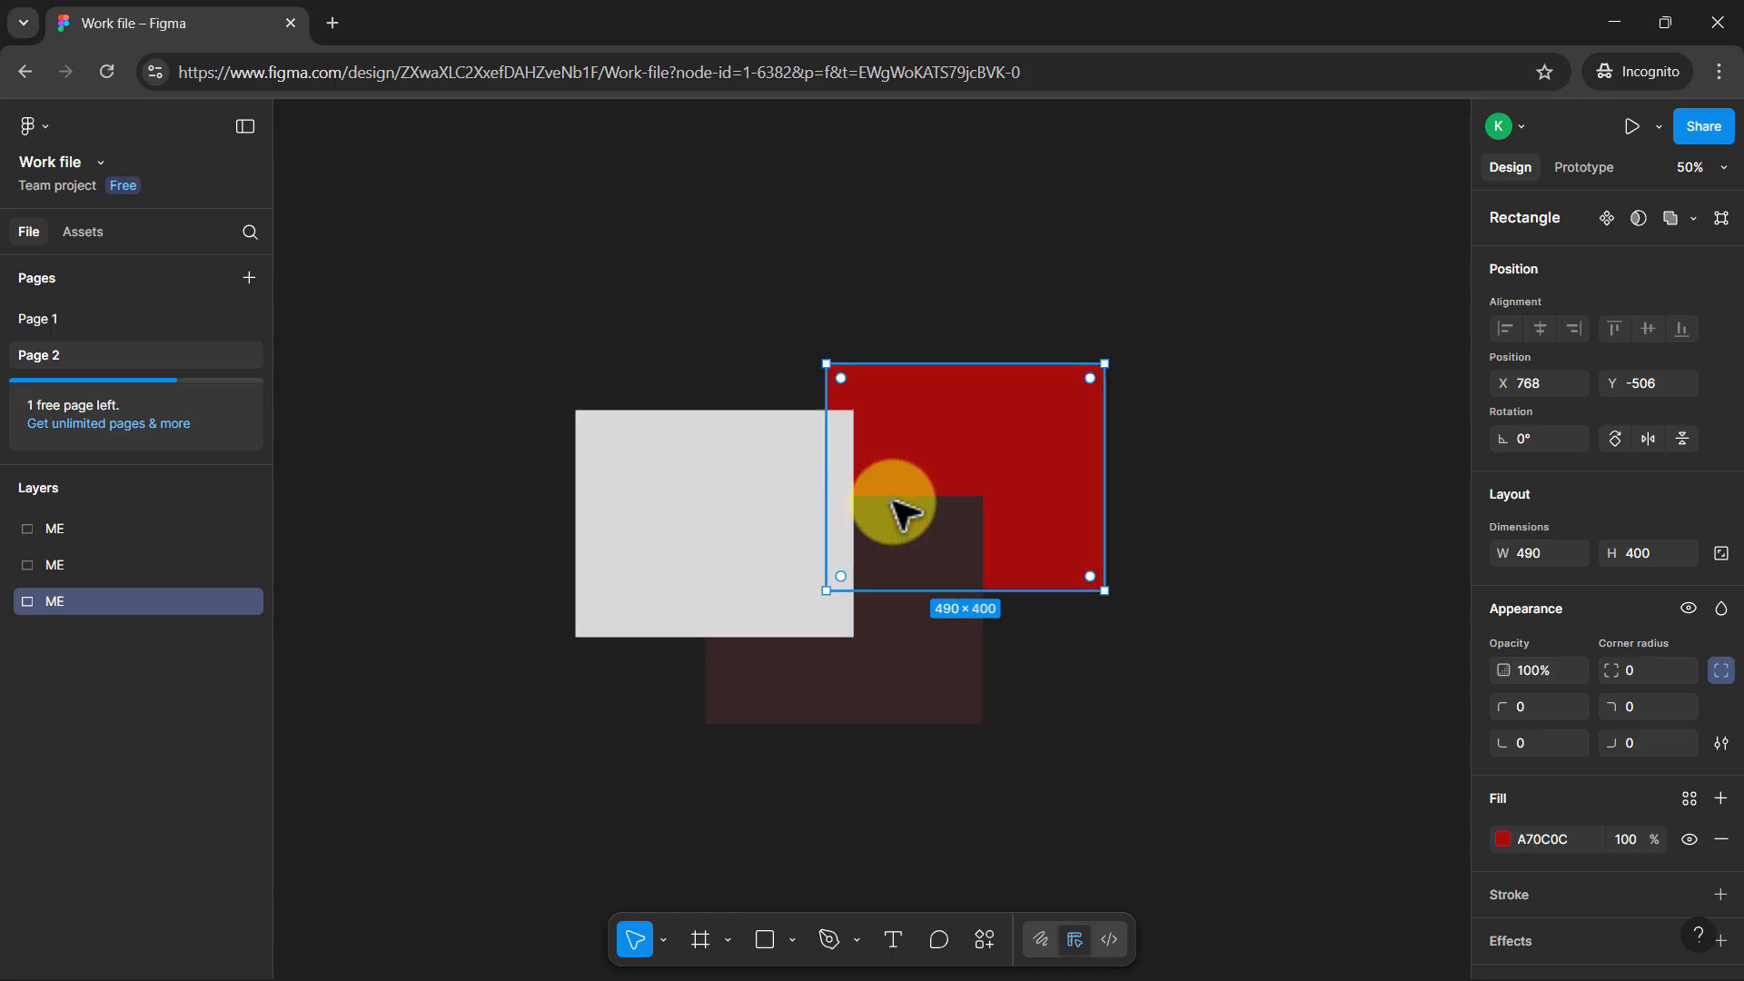
click(1123, 752)
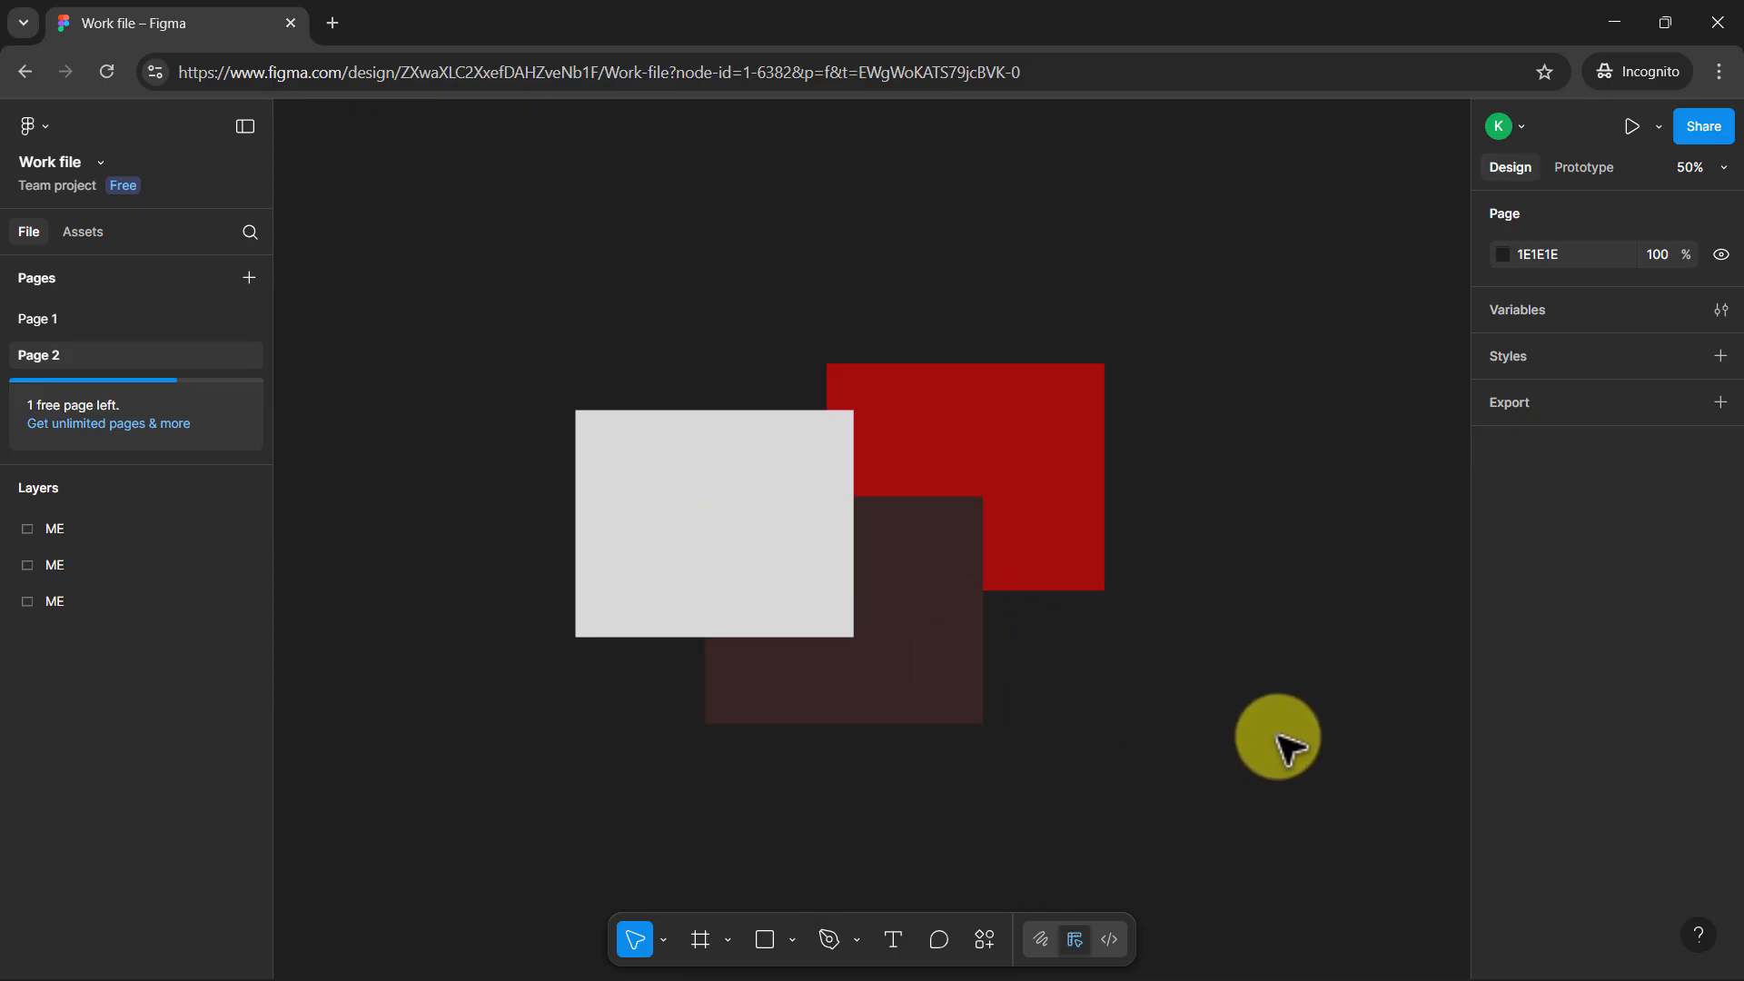
click(1070, 417)
click(1175, 603)
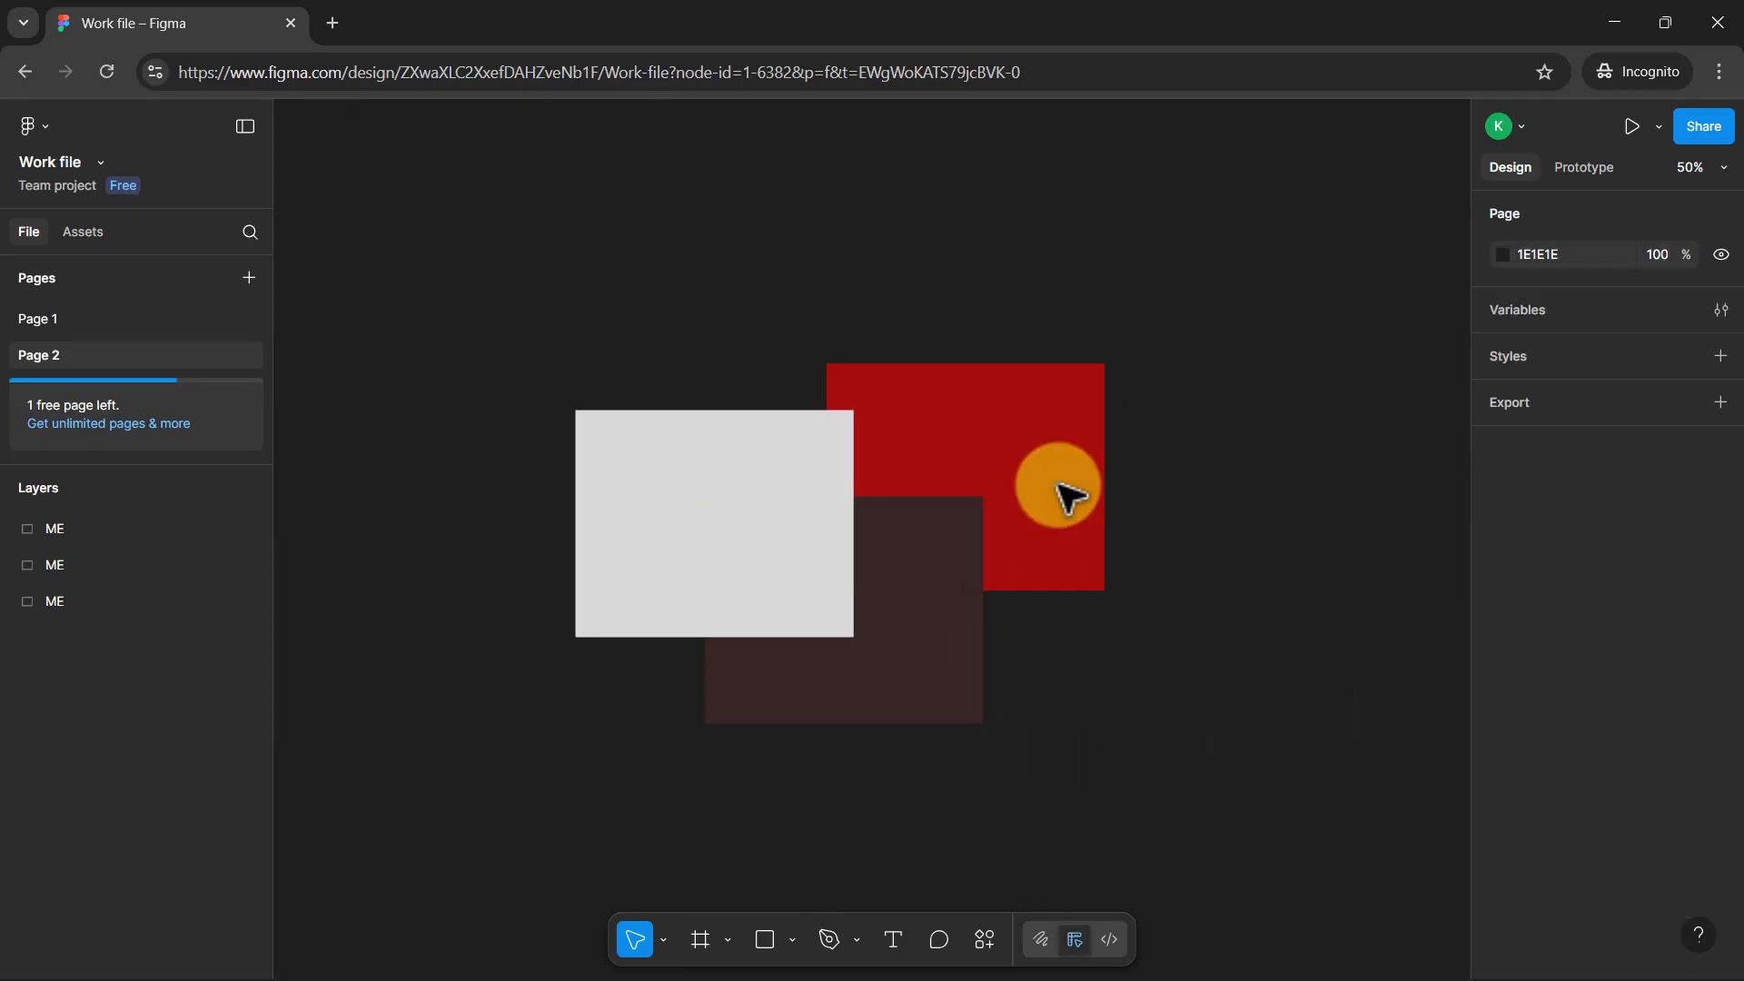
click(1036, 473)
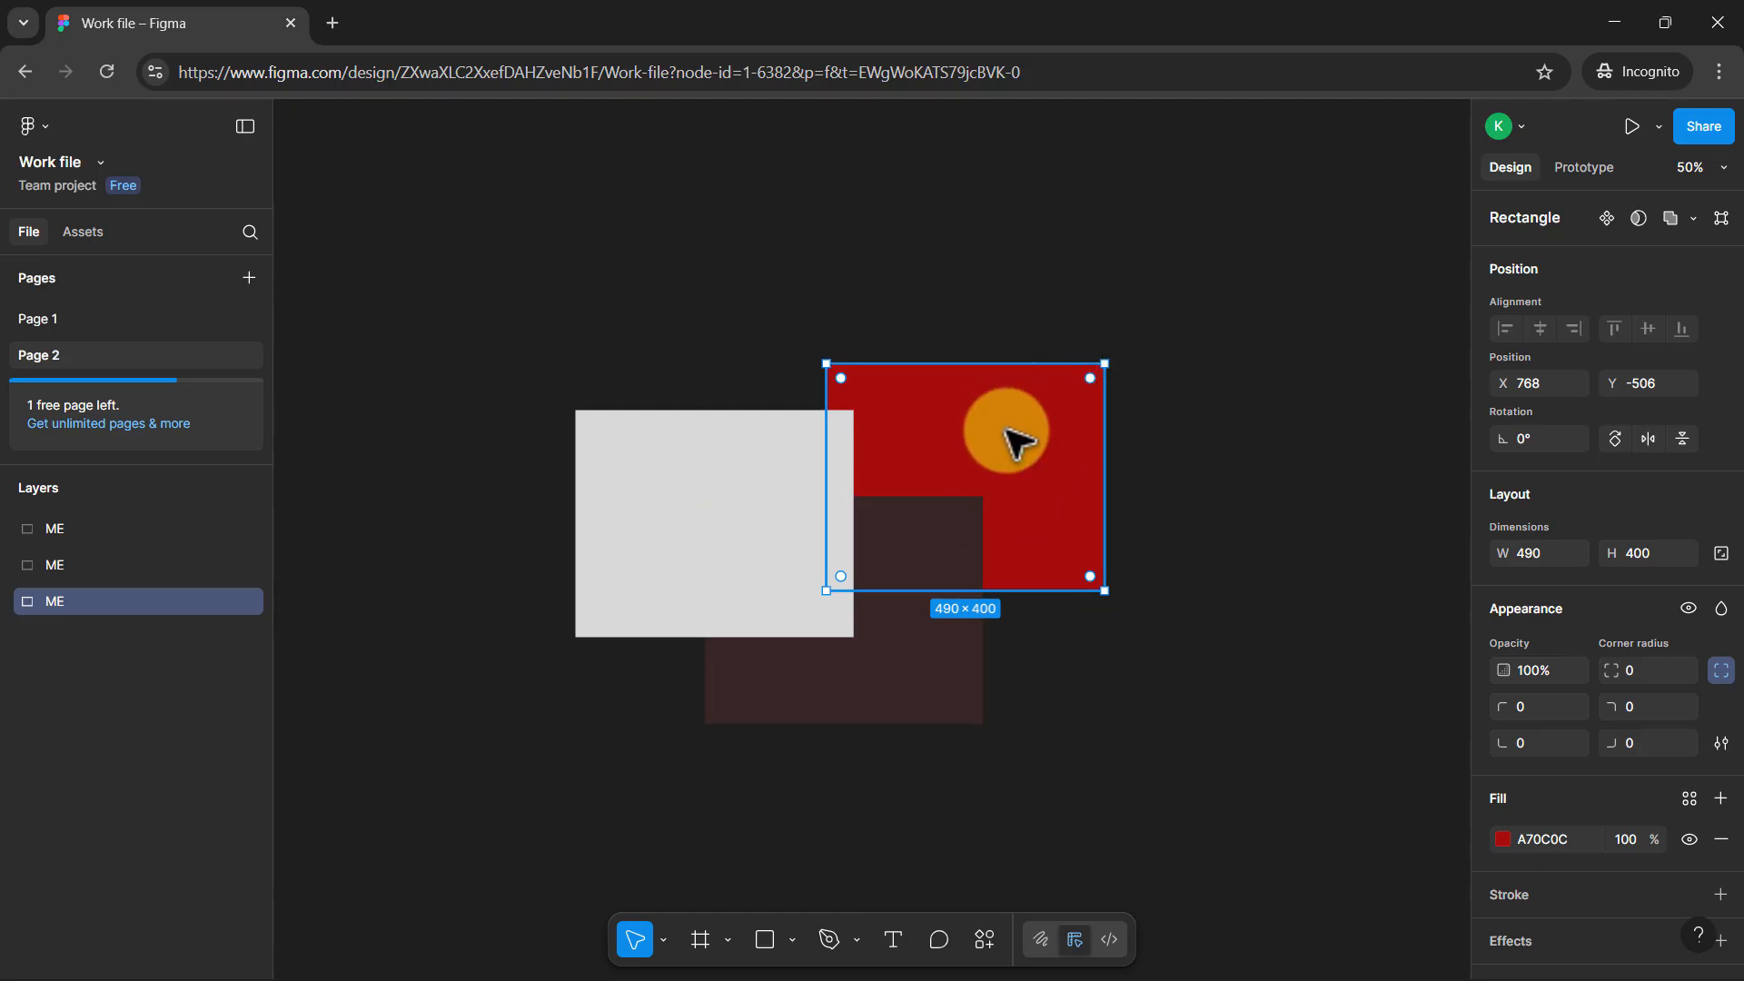
click(1150, 523)
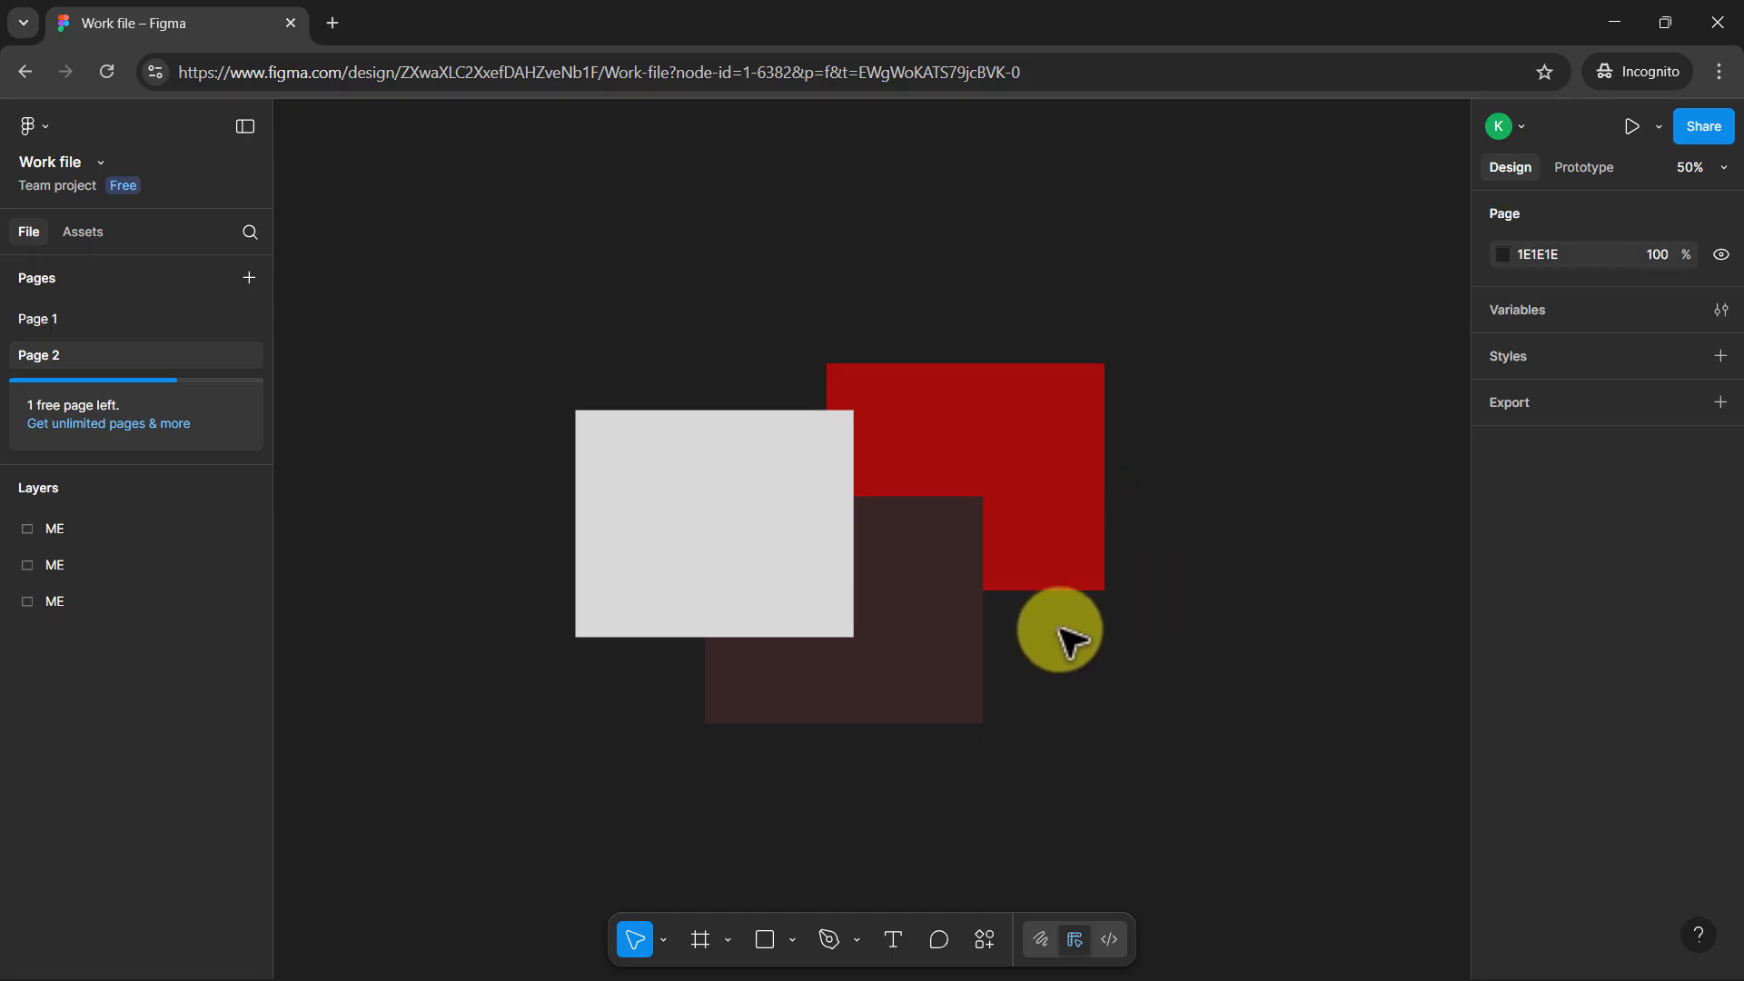
Select the grey rectangle and extend the selection to the dark brown and red rectangles on the canvas
click(711, 487)
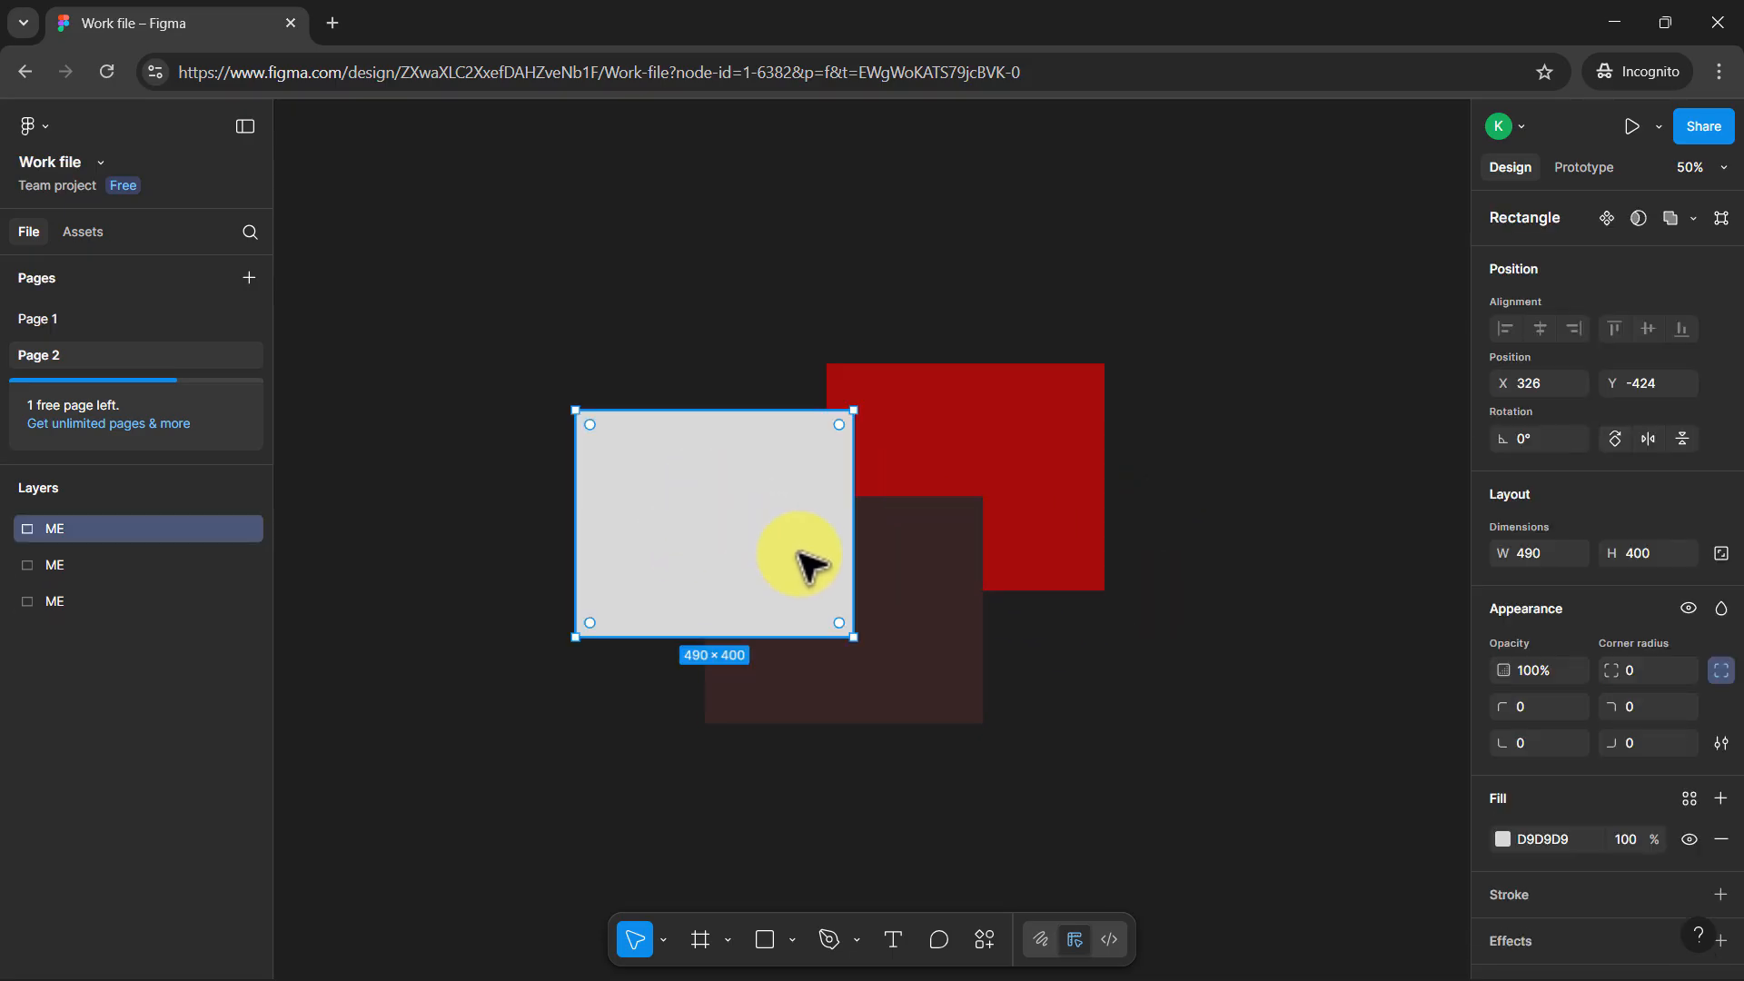
click(892, 596)
click(705, 532)
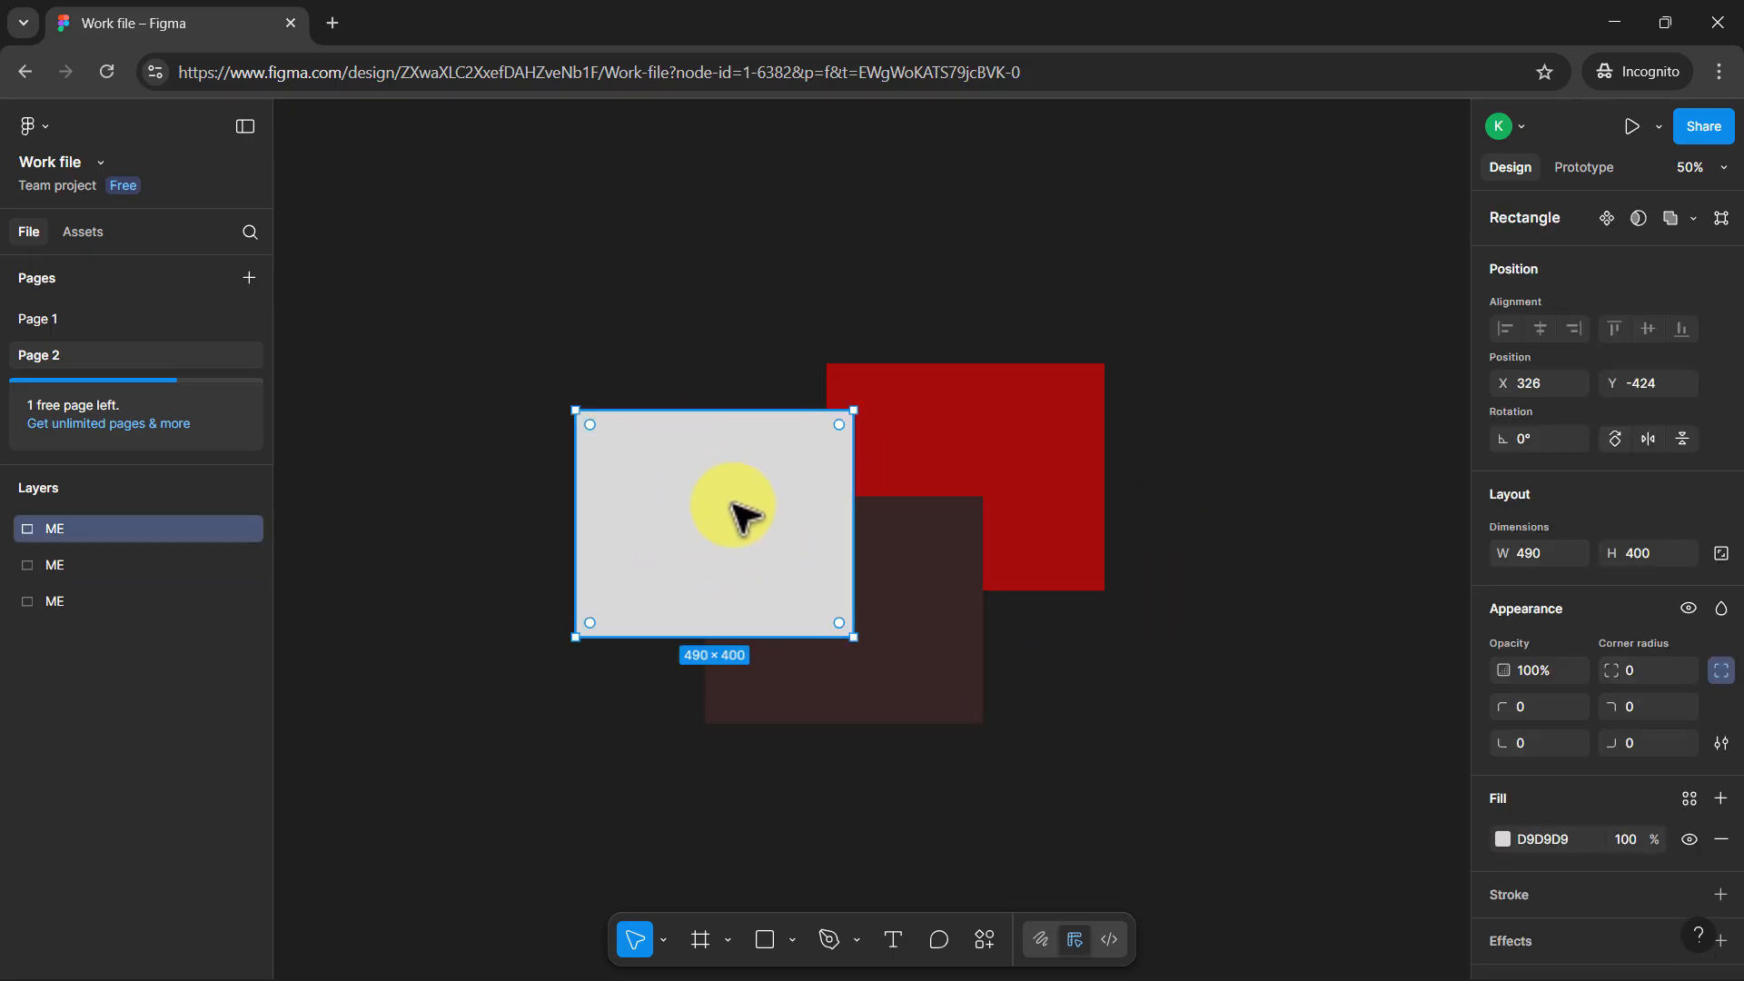
shift+click(920, 575)
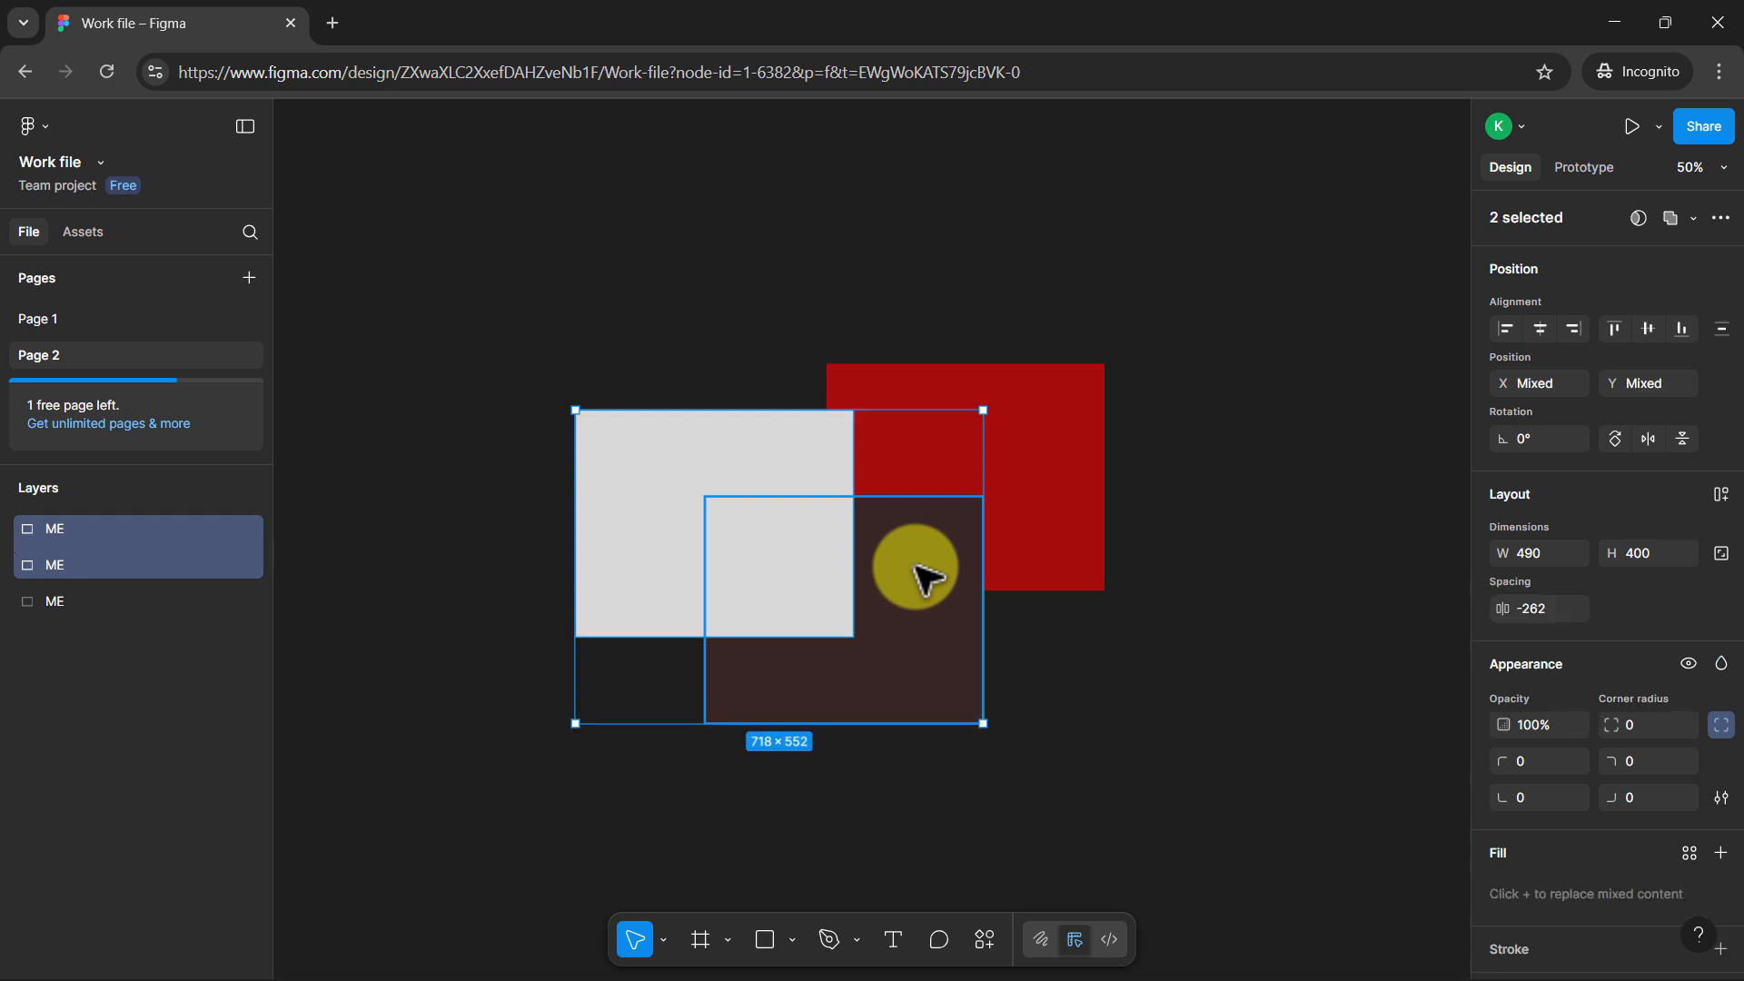
shift+click(1089, 402)
Select all three ME layers as a range from the layer list, and clear the selection
click(120, 608)
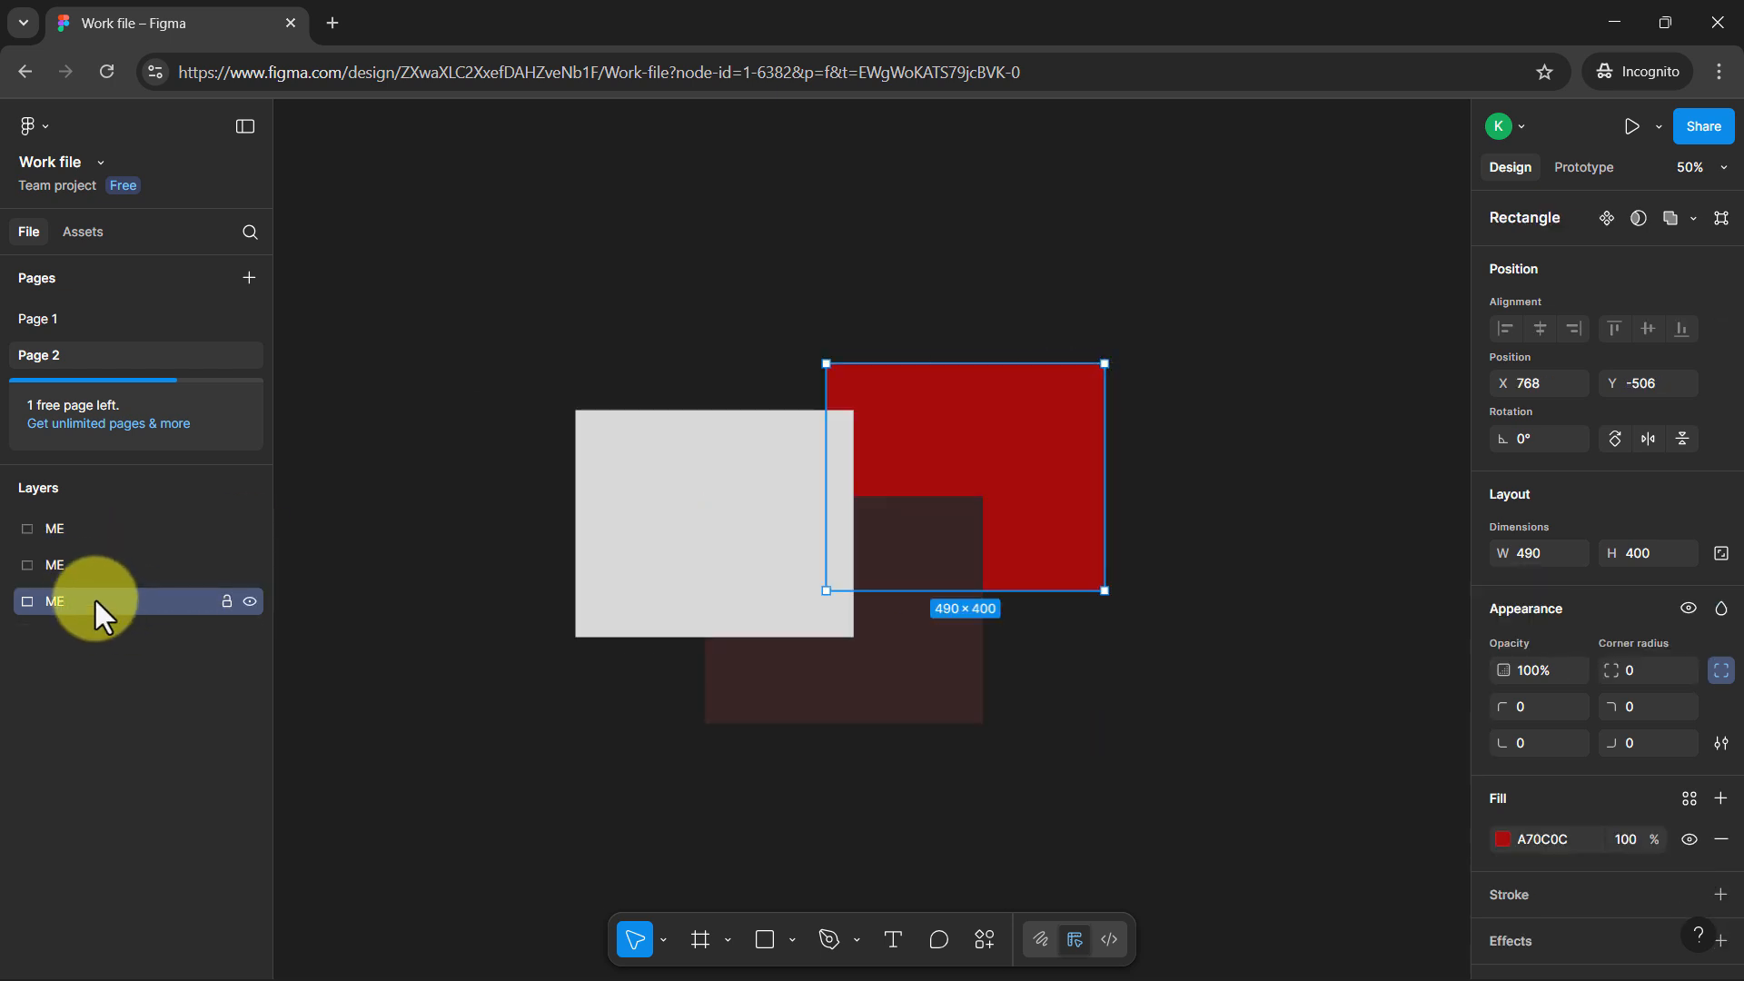
click(107, 526)
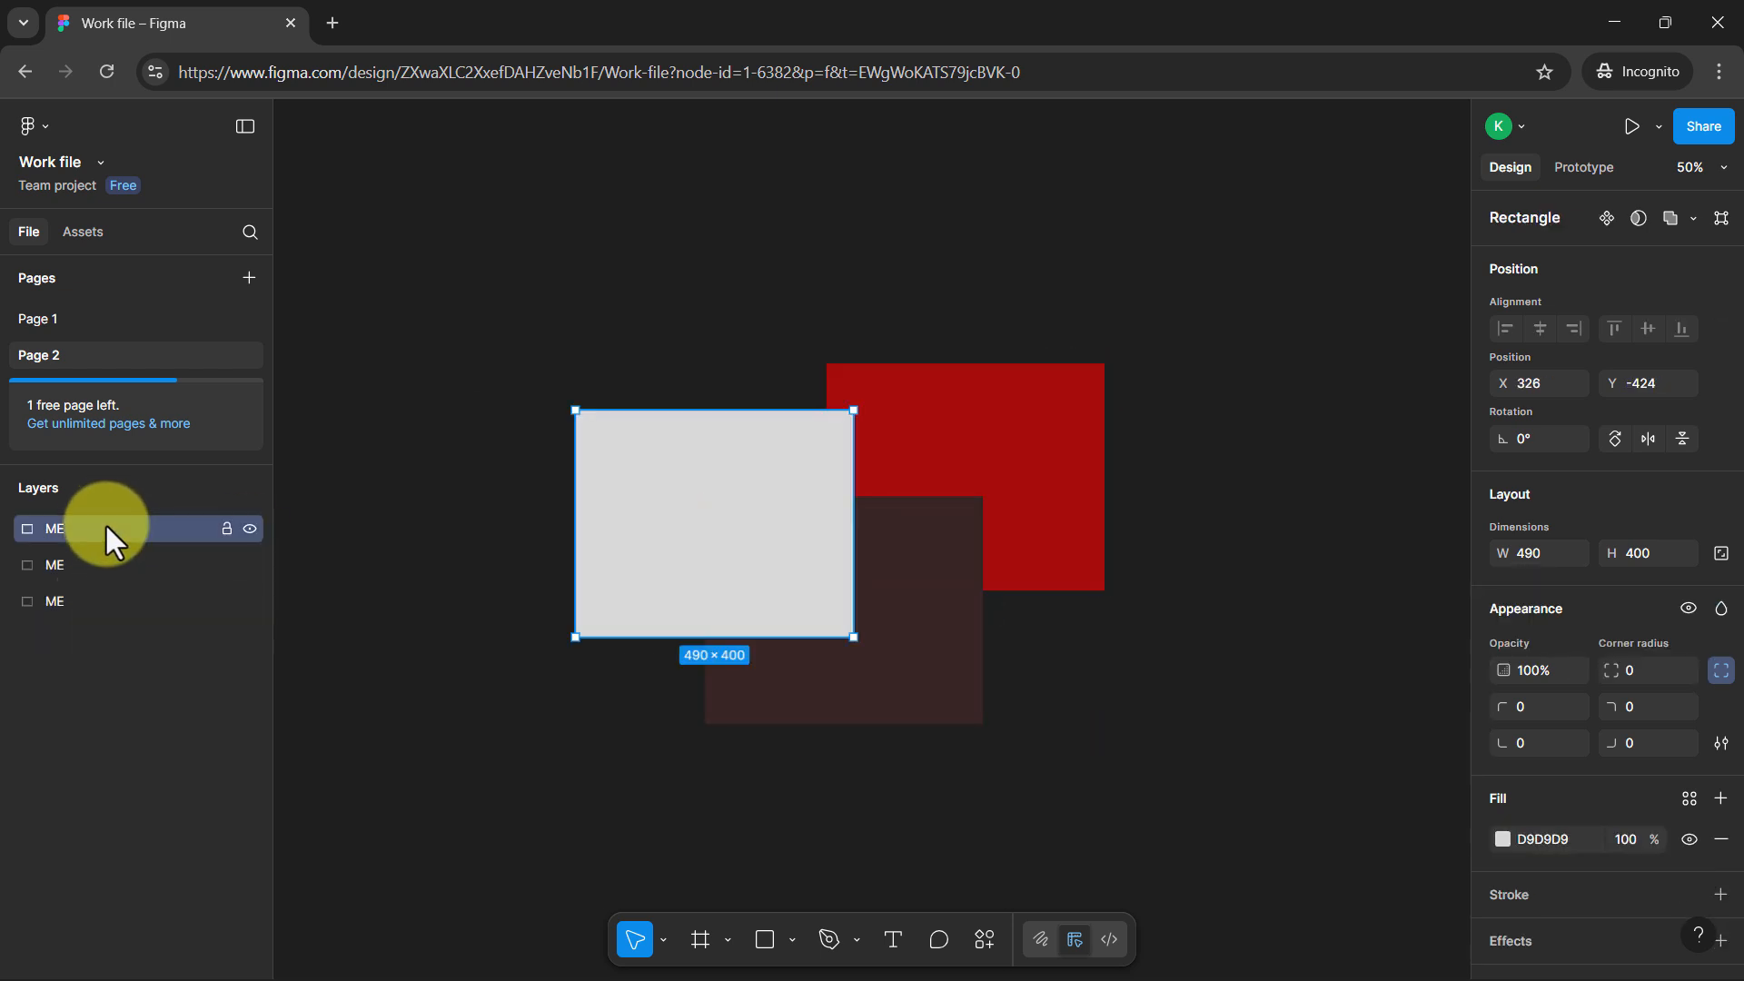
shift+click(114, 600)
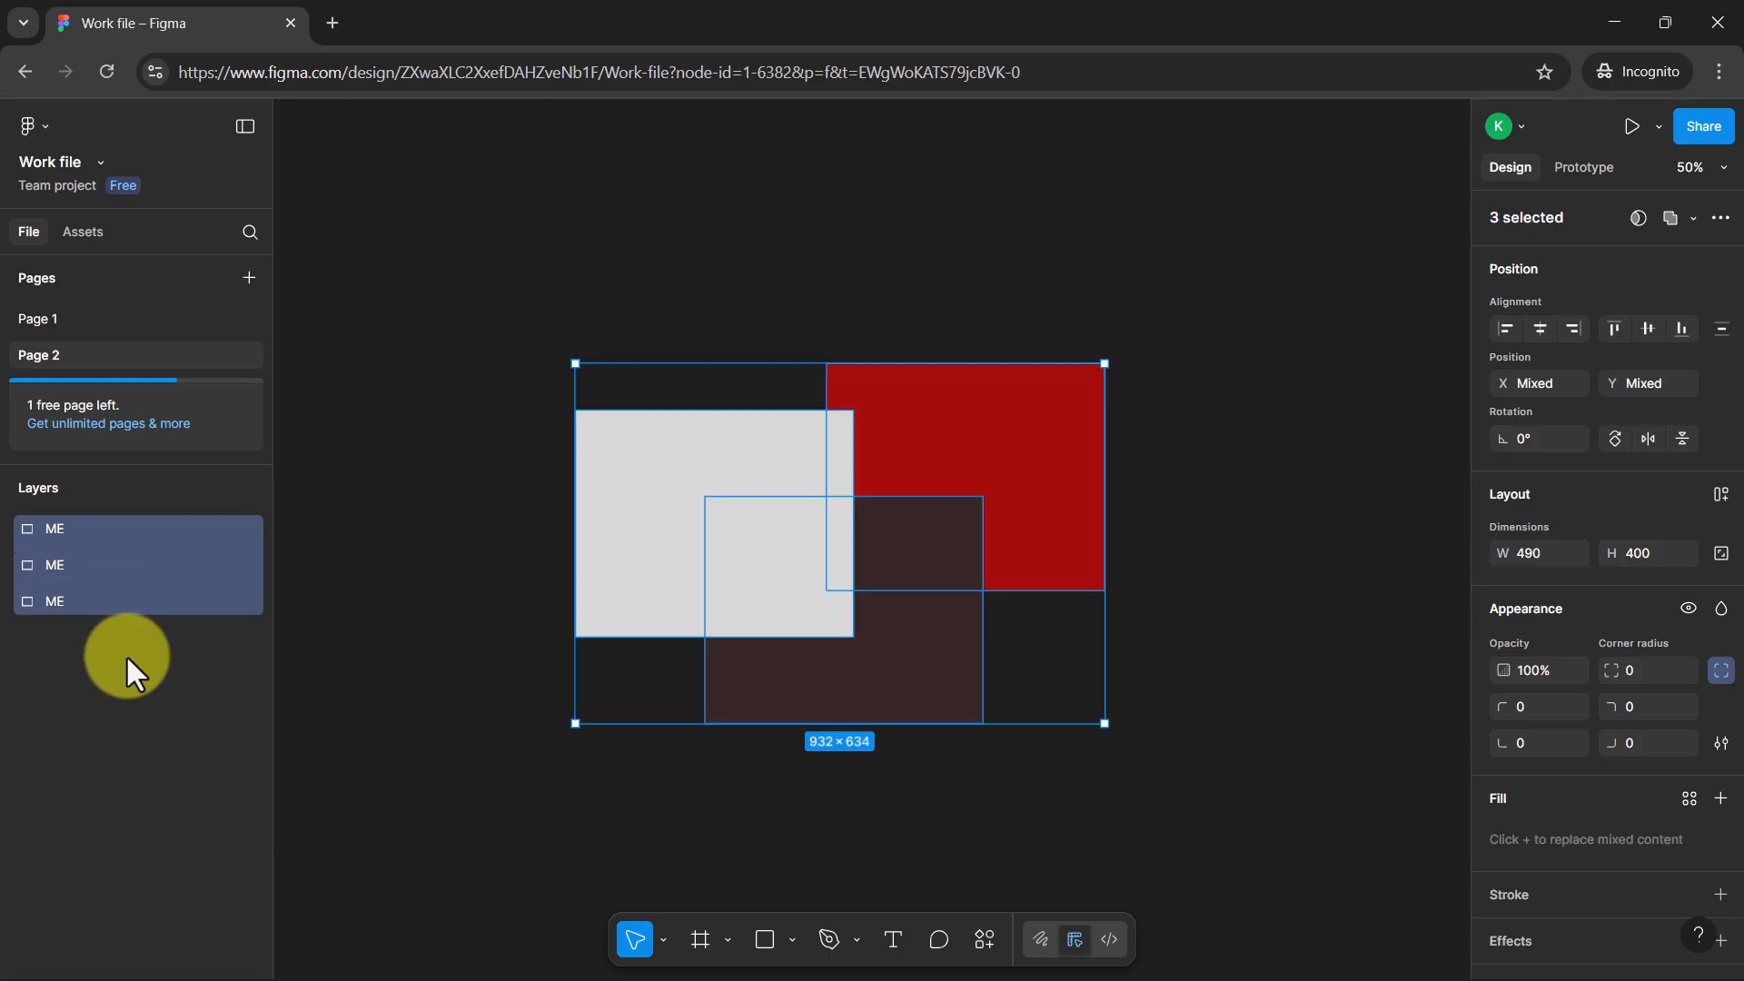
click(695, 295)
Select the overlapping rectangles by drawing selection areas around them from opposite corners, and clear the selection
drag(1145, 712, 533, 340)
click(593, 306)
drag(631, 269, 927, 591)
click(495, 607)
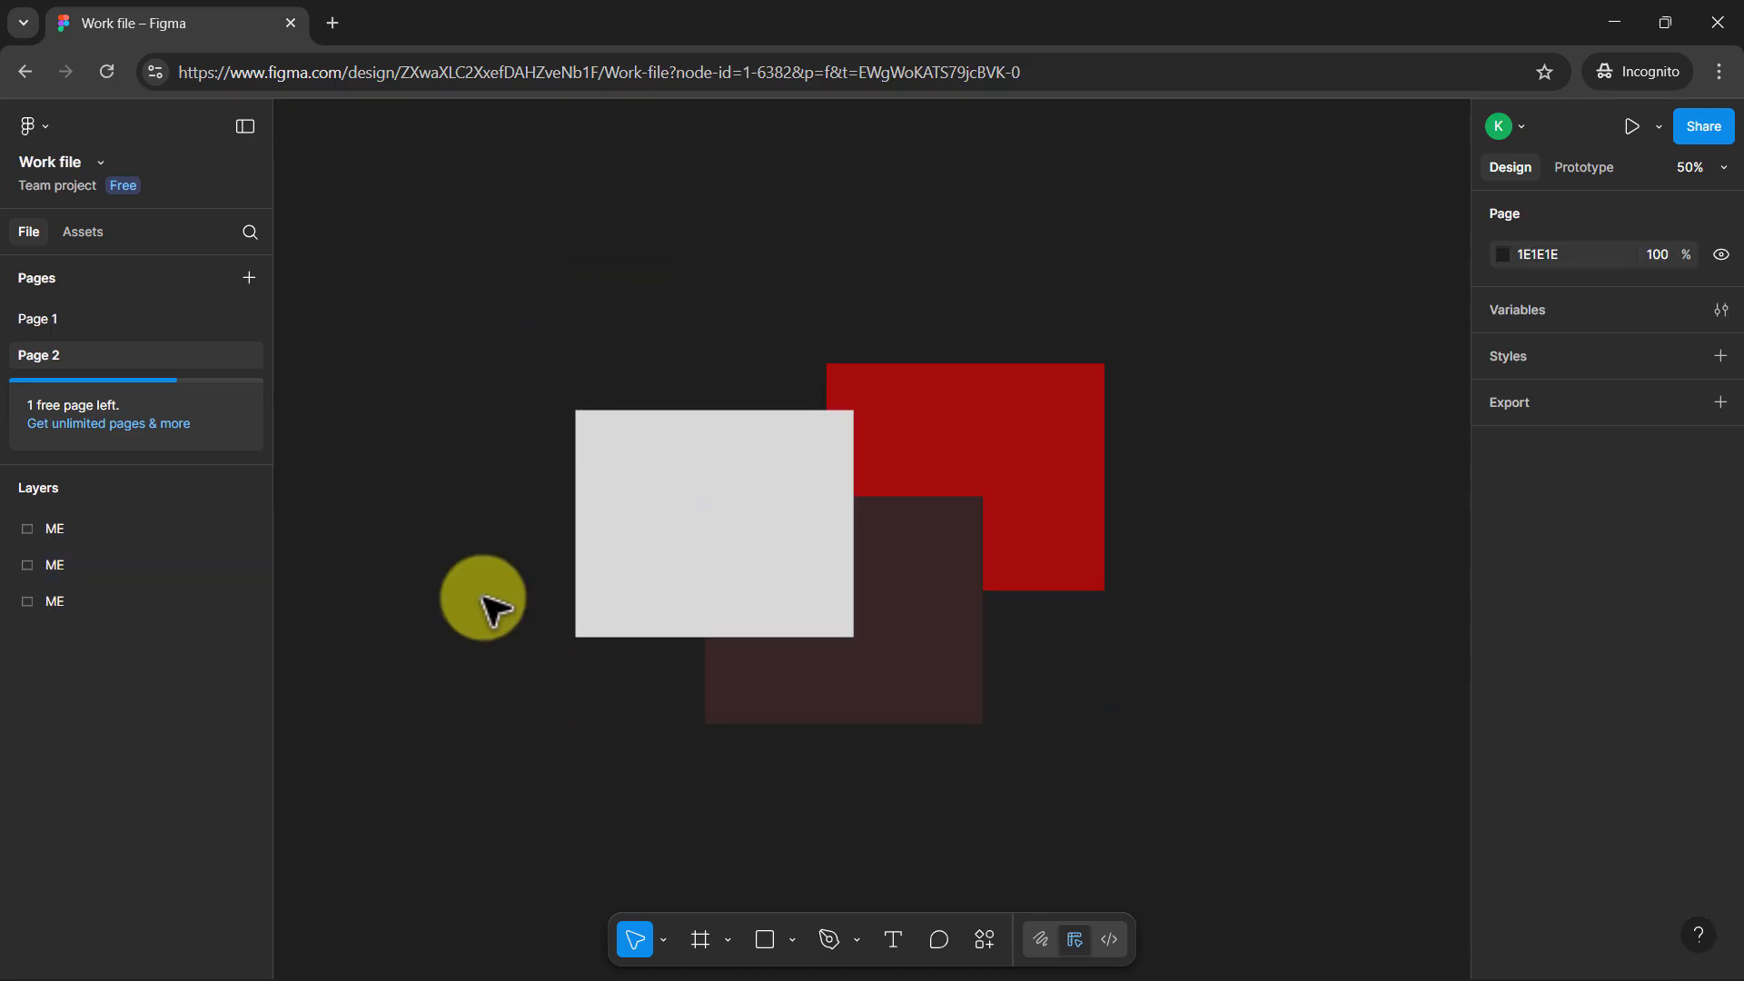
Try duplicating the grey rectangle to about X -210, Y -393 beside the original, and remove the copy
click(722, 510)
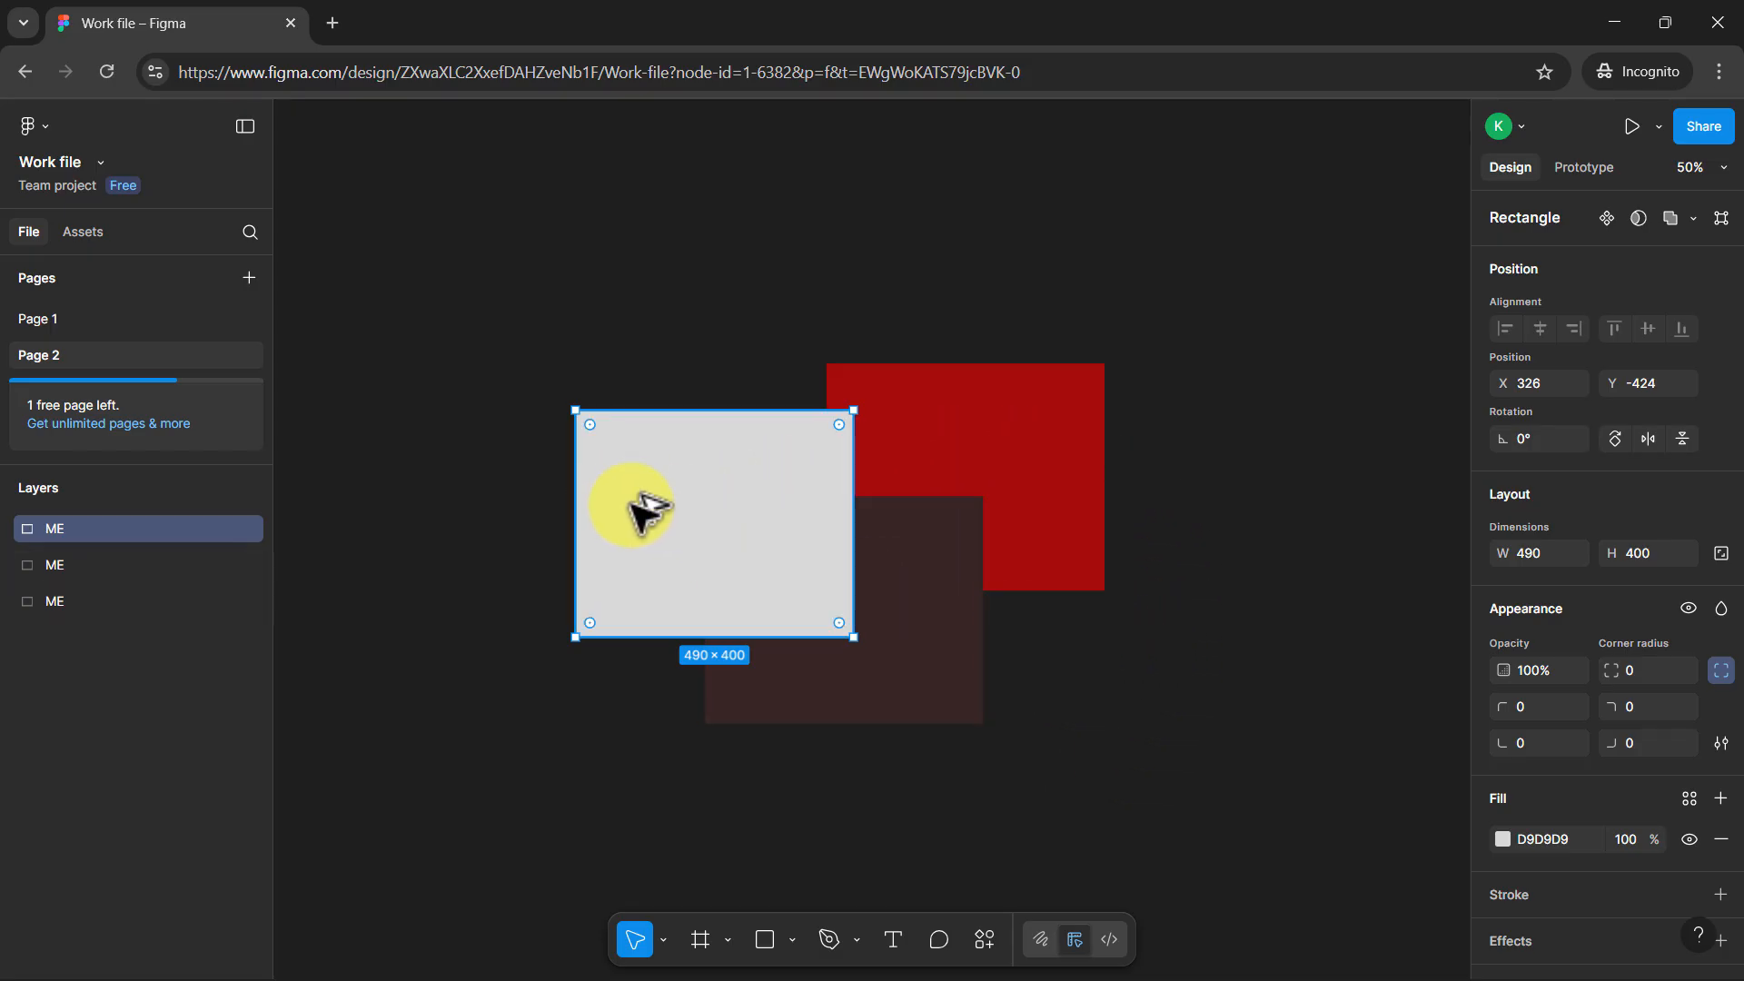
key(shift+2)
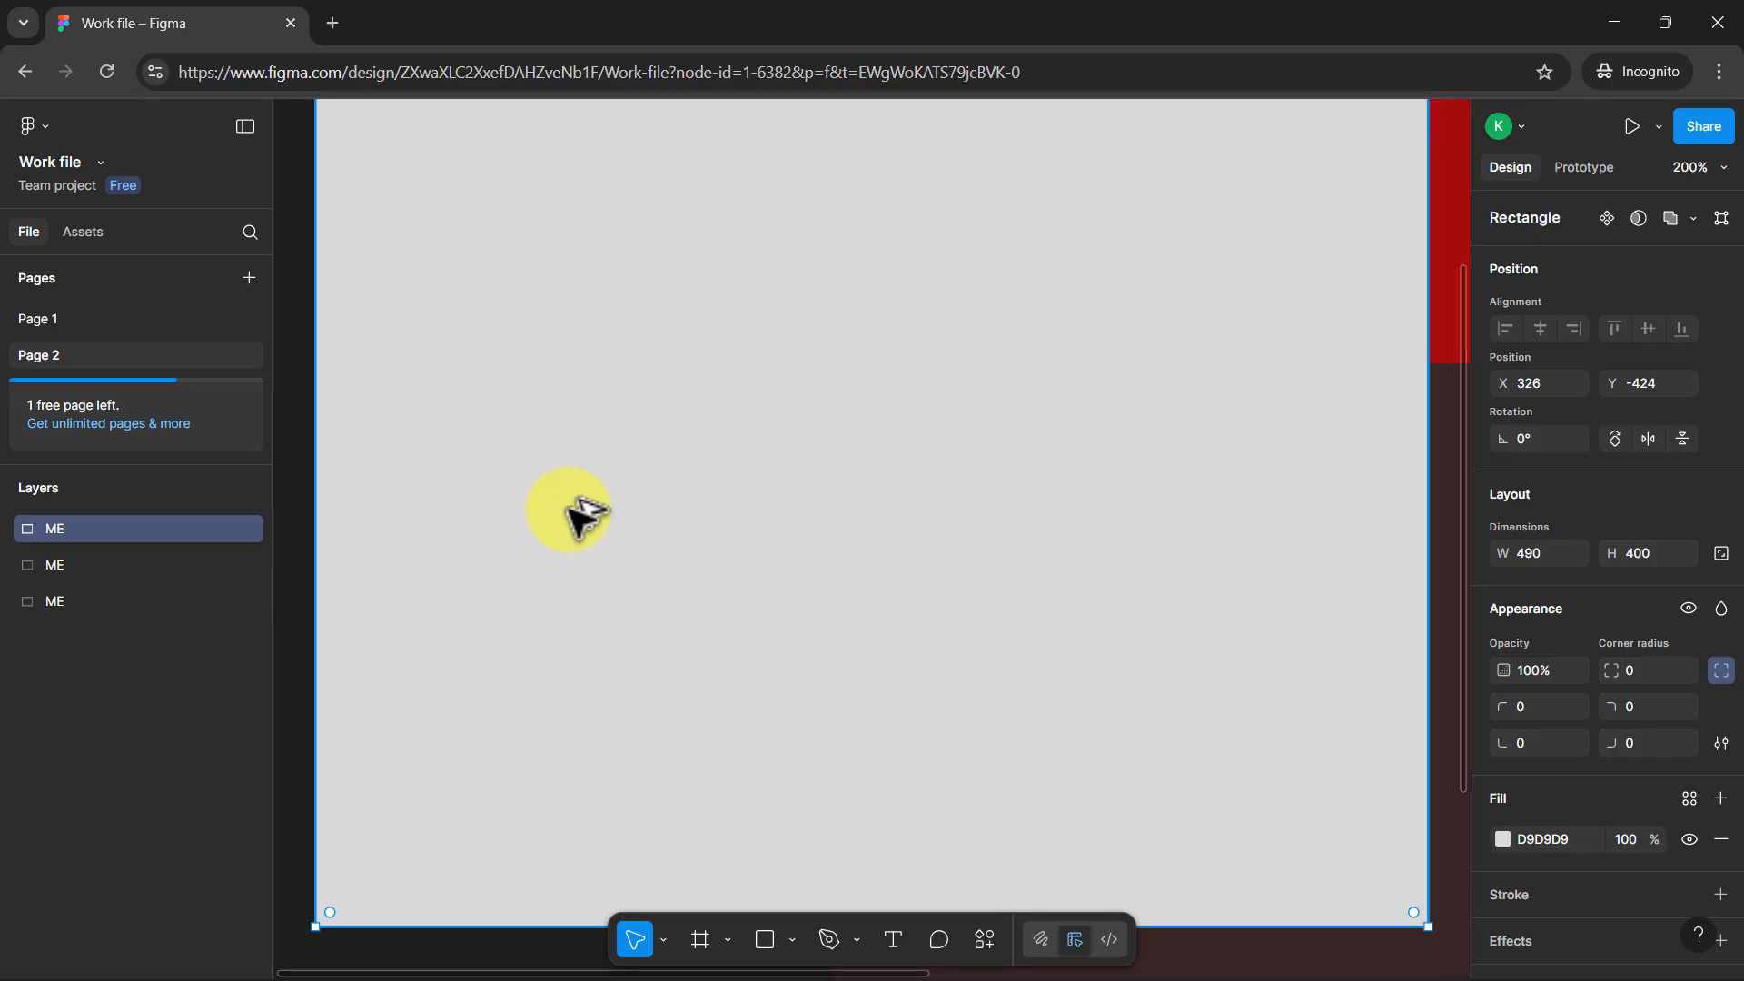
key(shift+0)
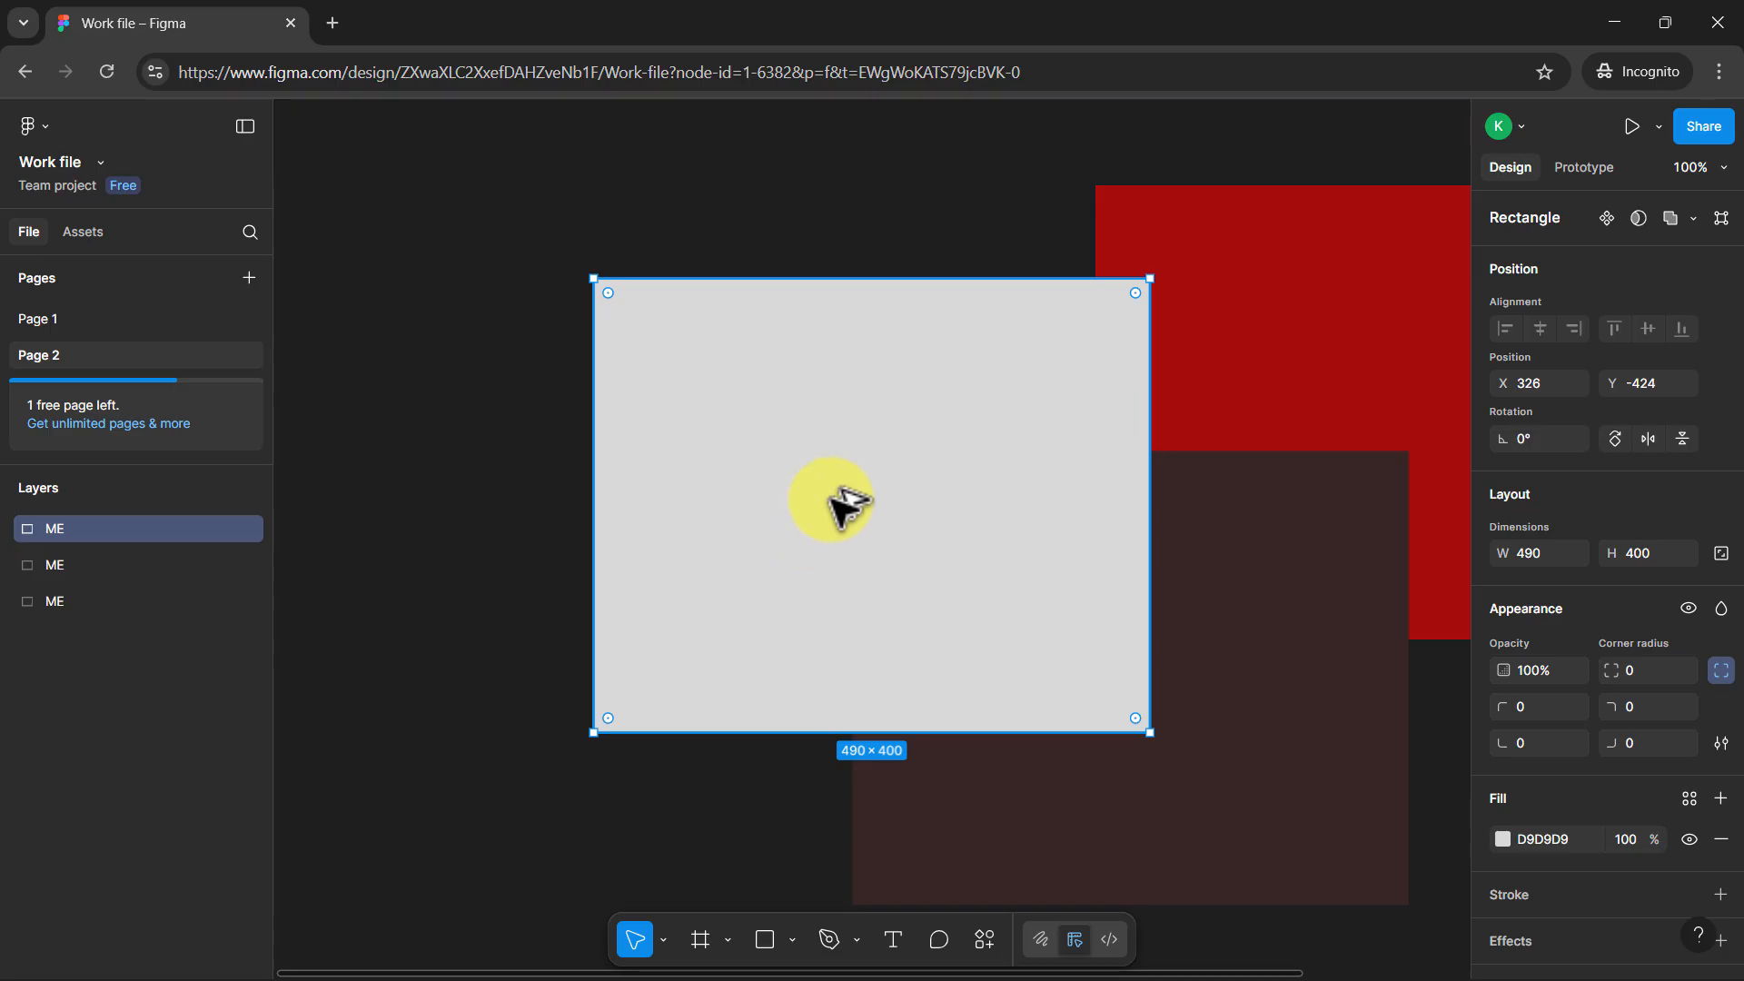
drag(790, 514, 413, 543)
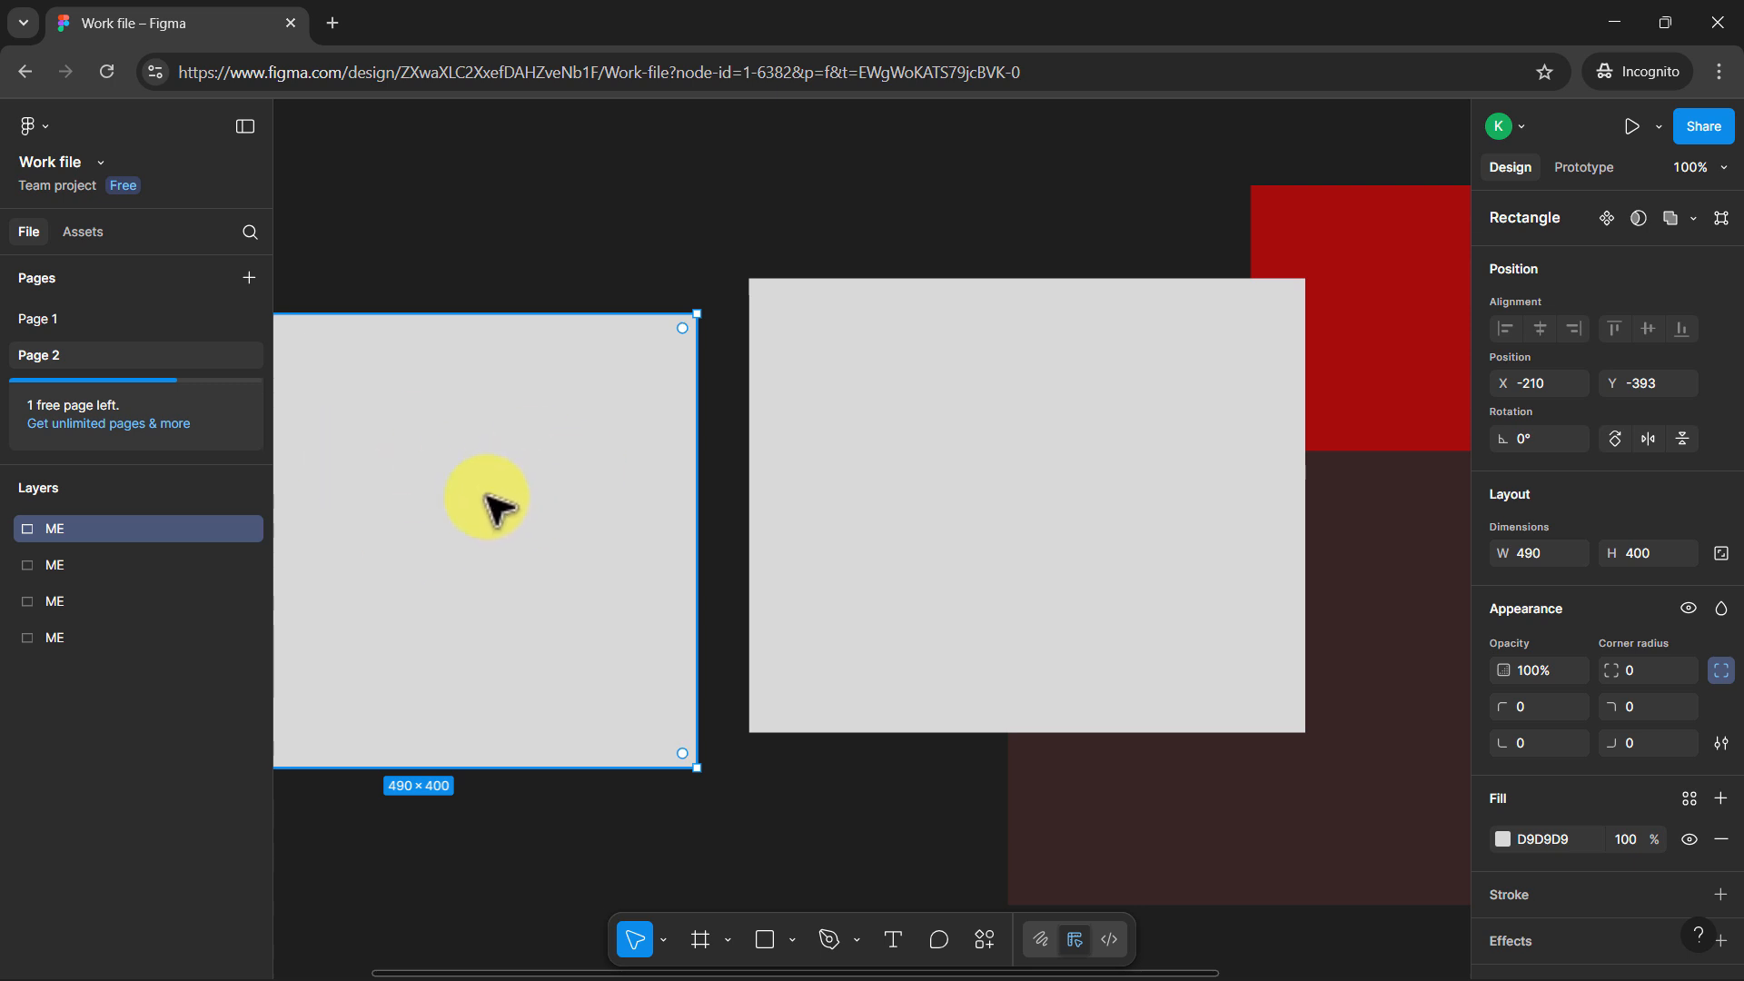
scroll(496, 507, right, 10)
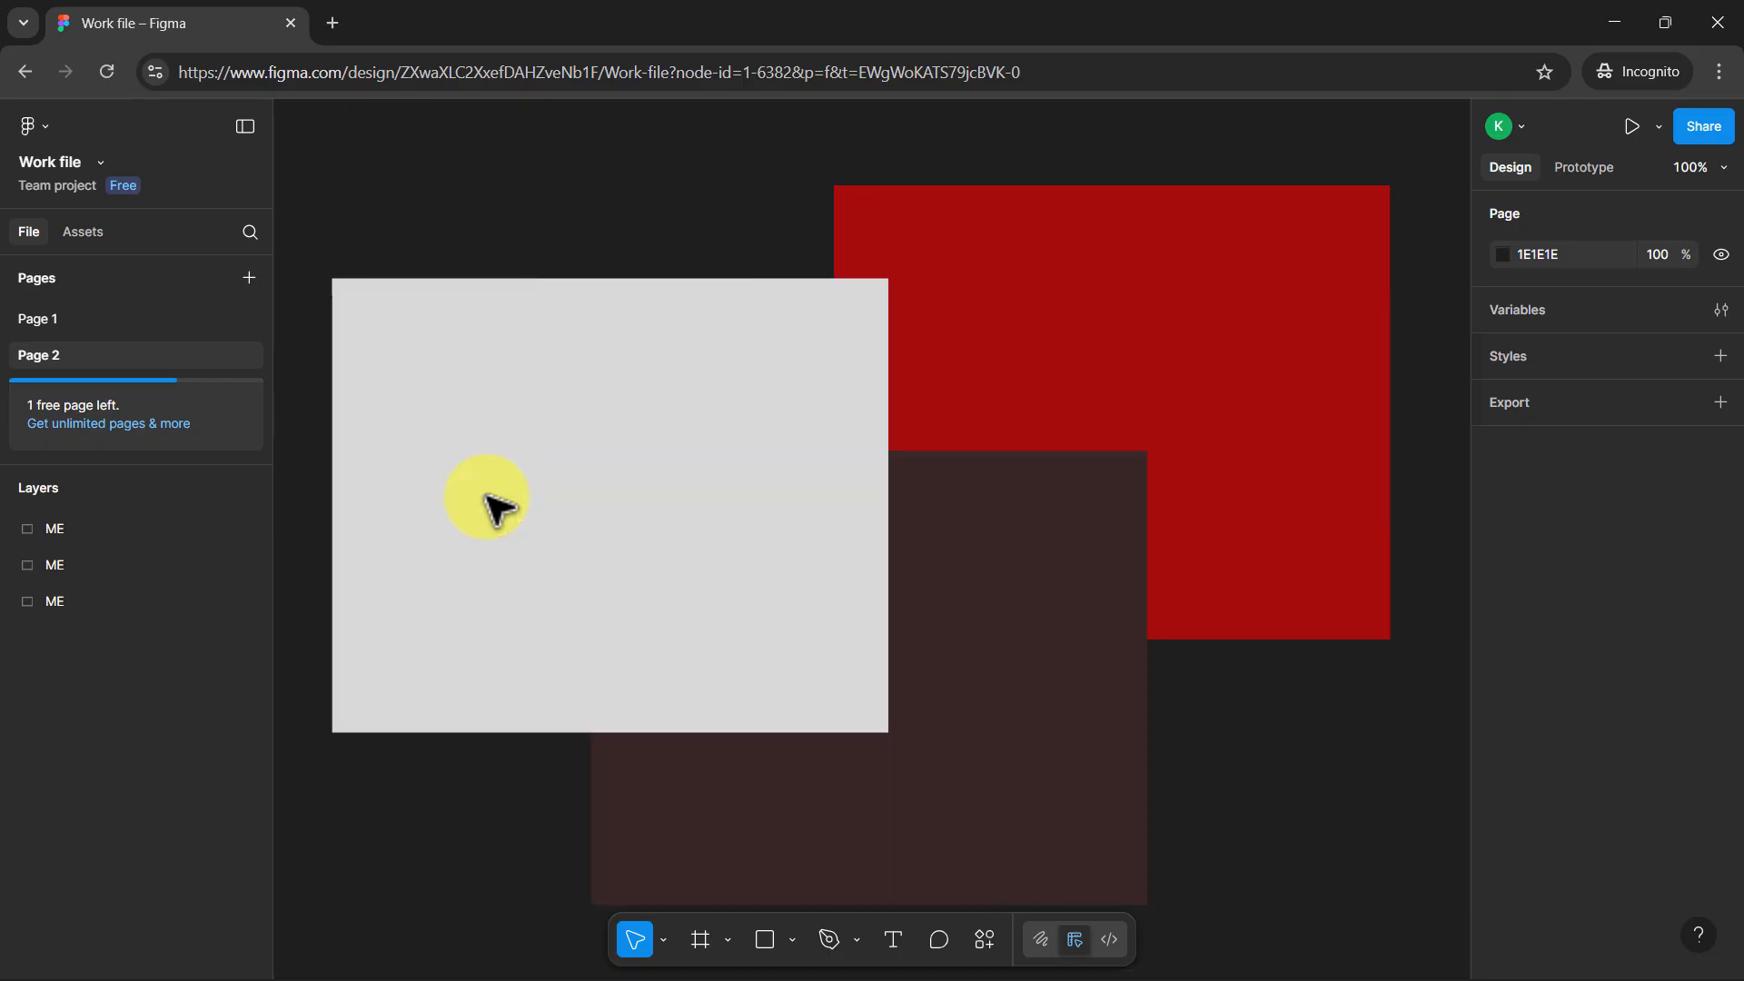
Duplicate the red rectangle to X 1284, Y -506 and repeat the duplication twice to form an evenly spaced row ending at X 2316
click(807, 356)
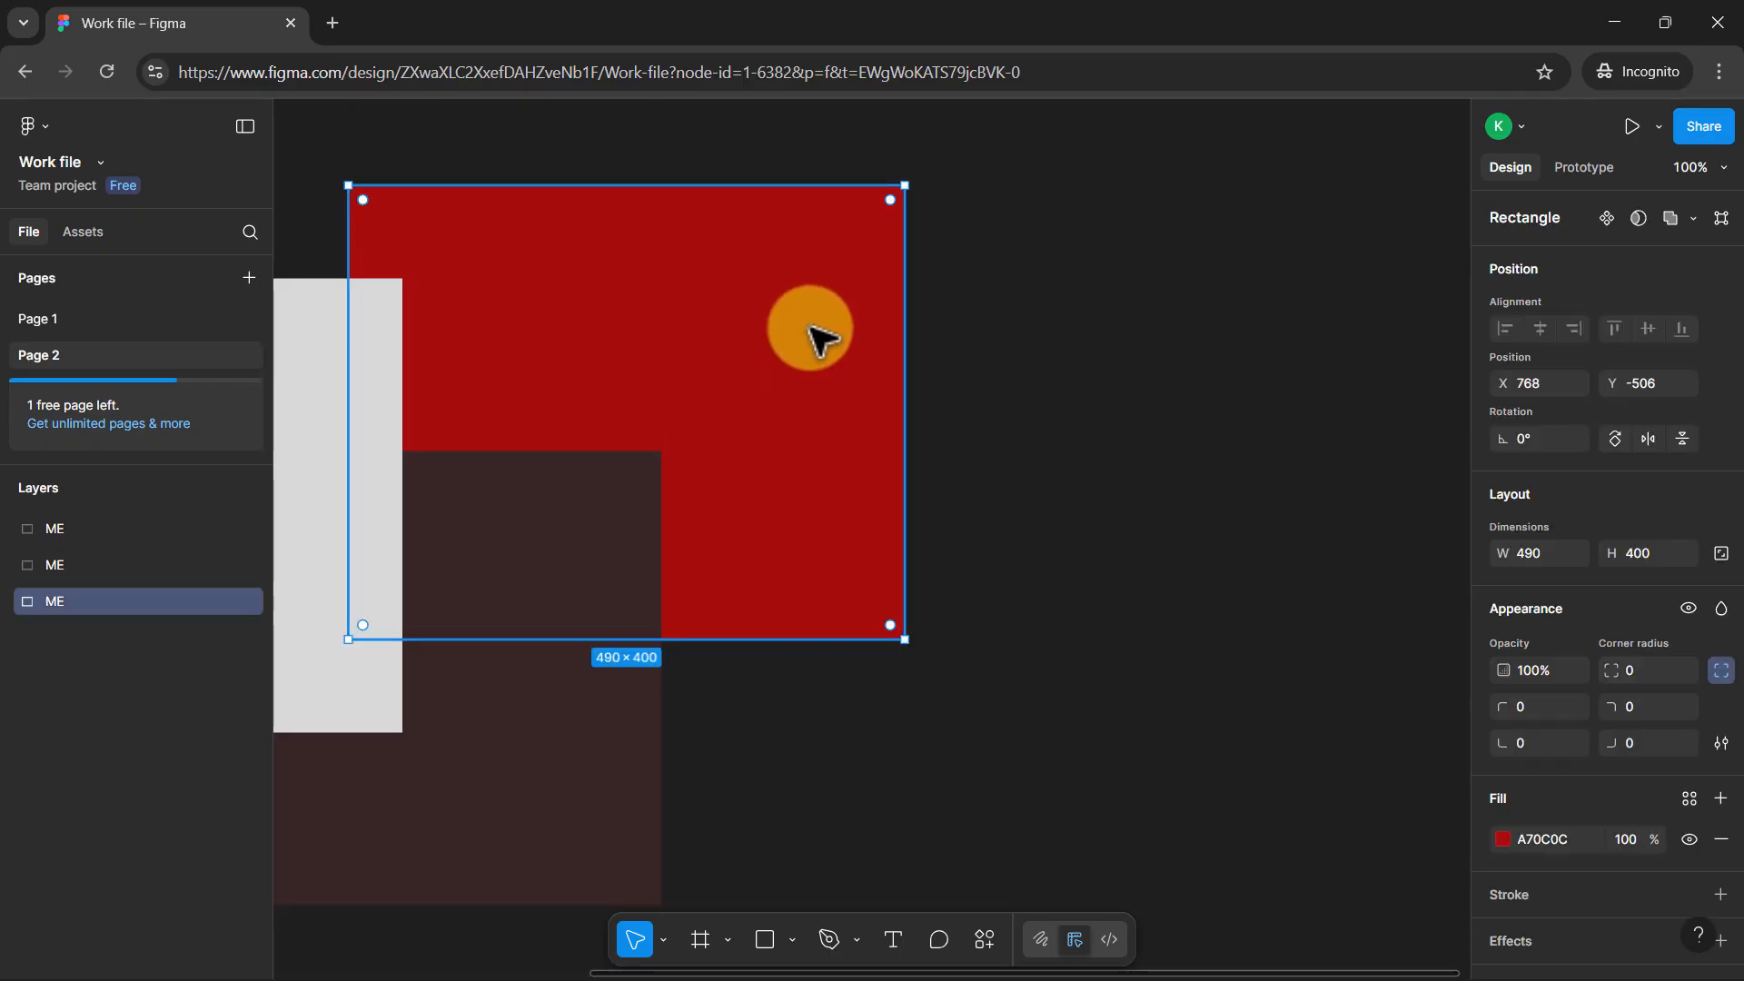
key(ctrl+d)
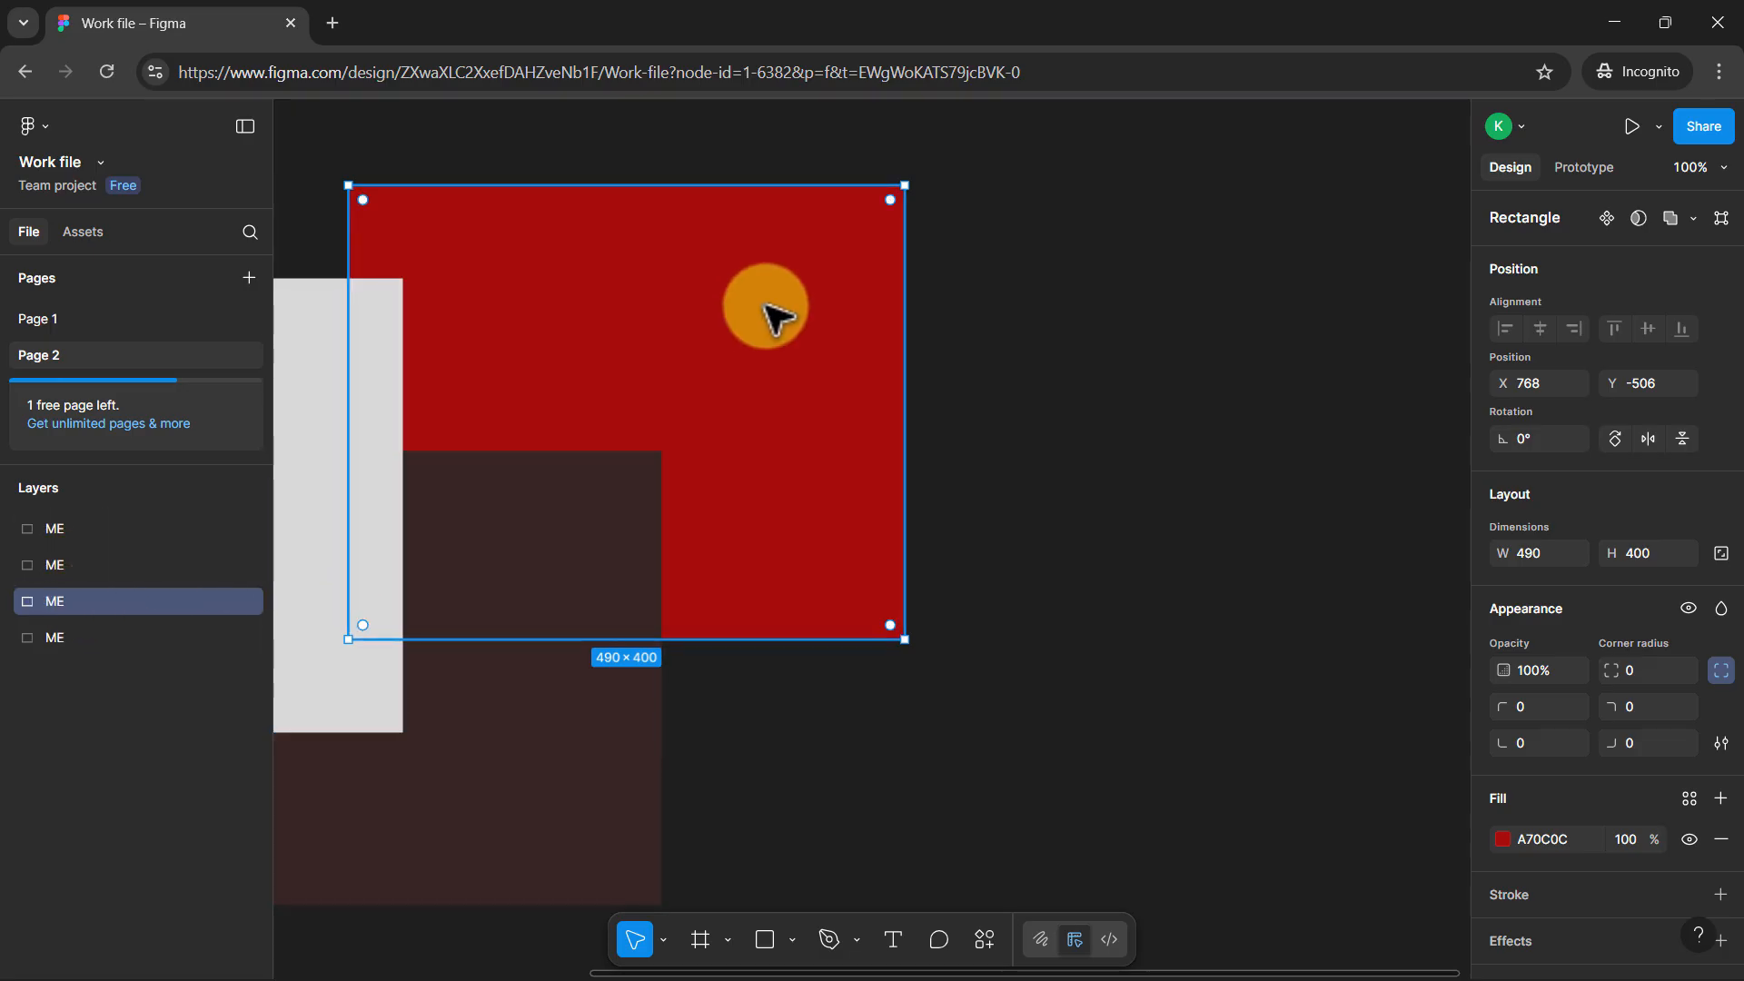
drag(772, 313, 1327, 307)
scroll(1153, 273, right, 3)
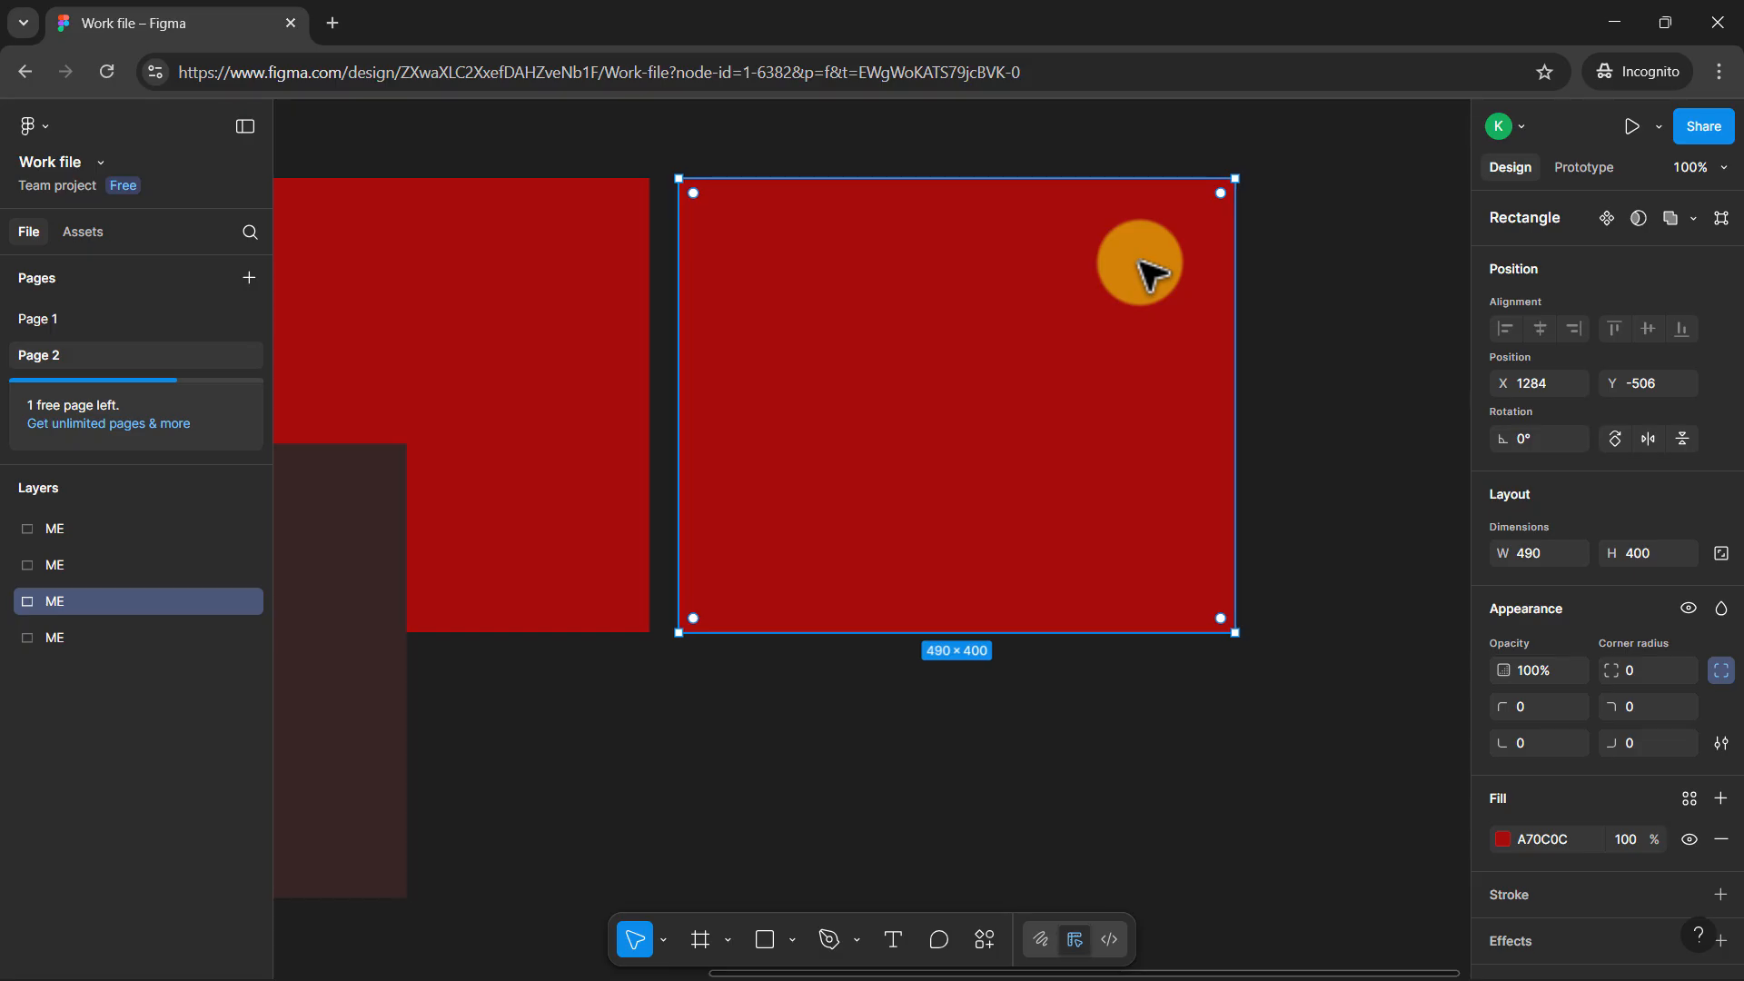
key(minus)
key(ctrl+d)
key(ctrl+d)
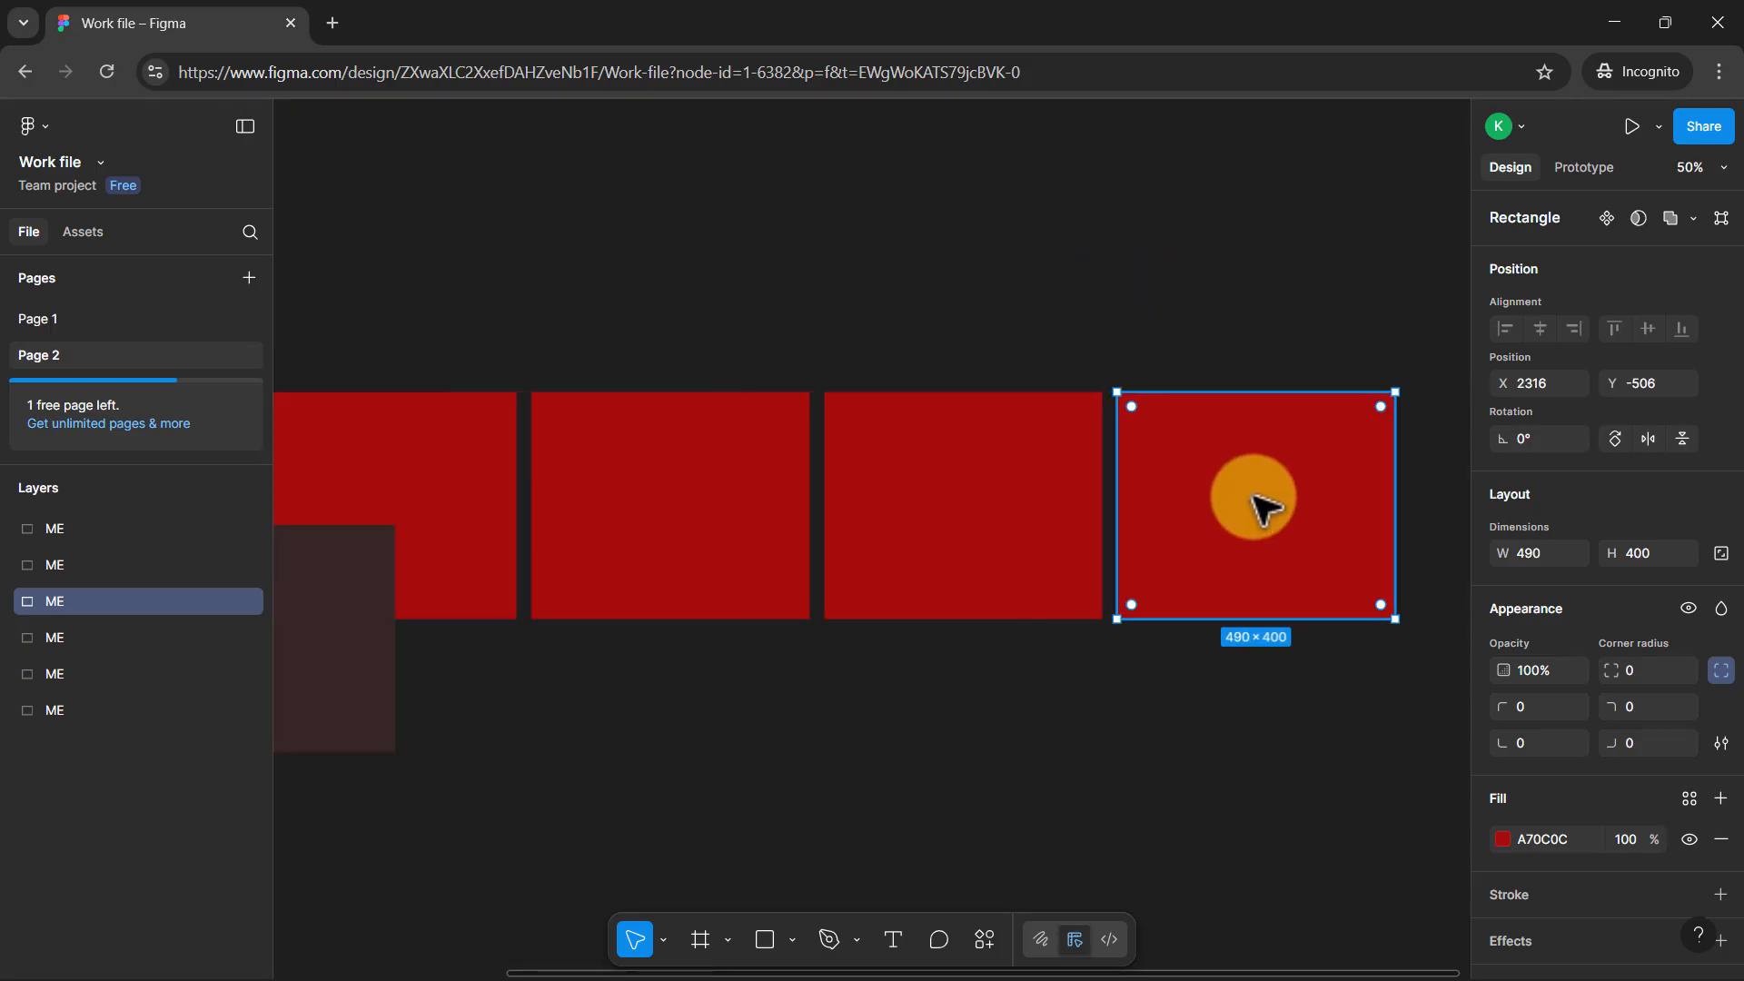
Delete the three duplicated red rectangles, keeping the original overlapping shapes
drag(666, 295, 1268, 659)
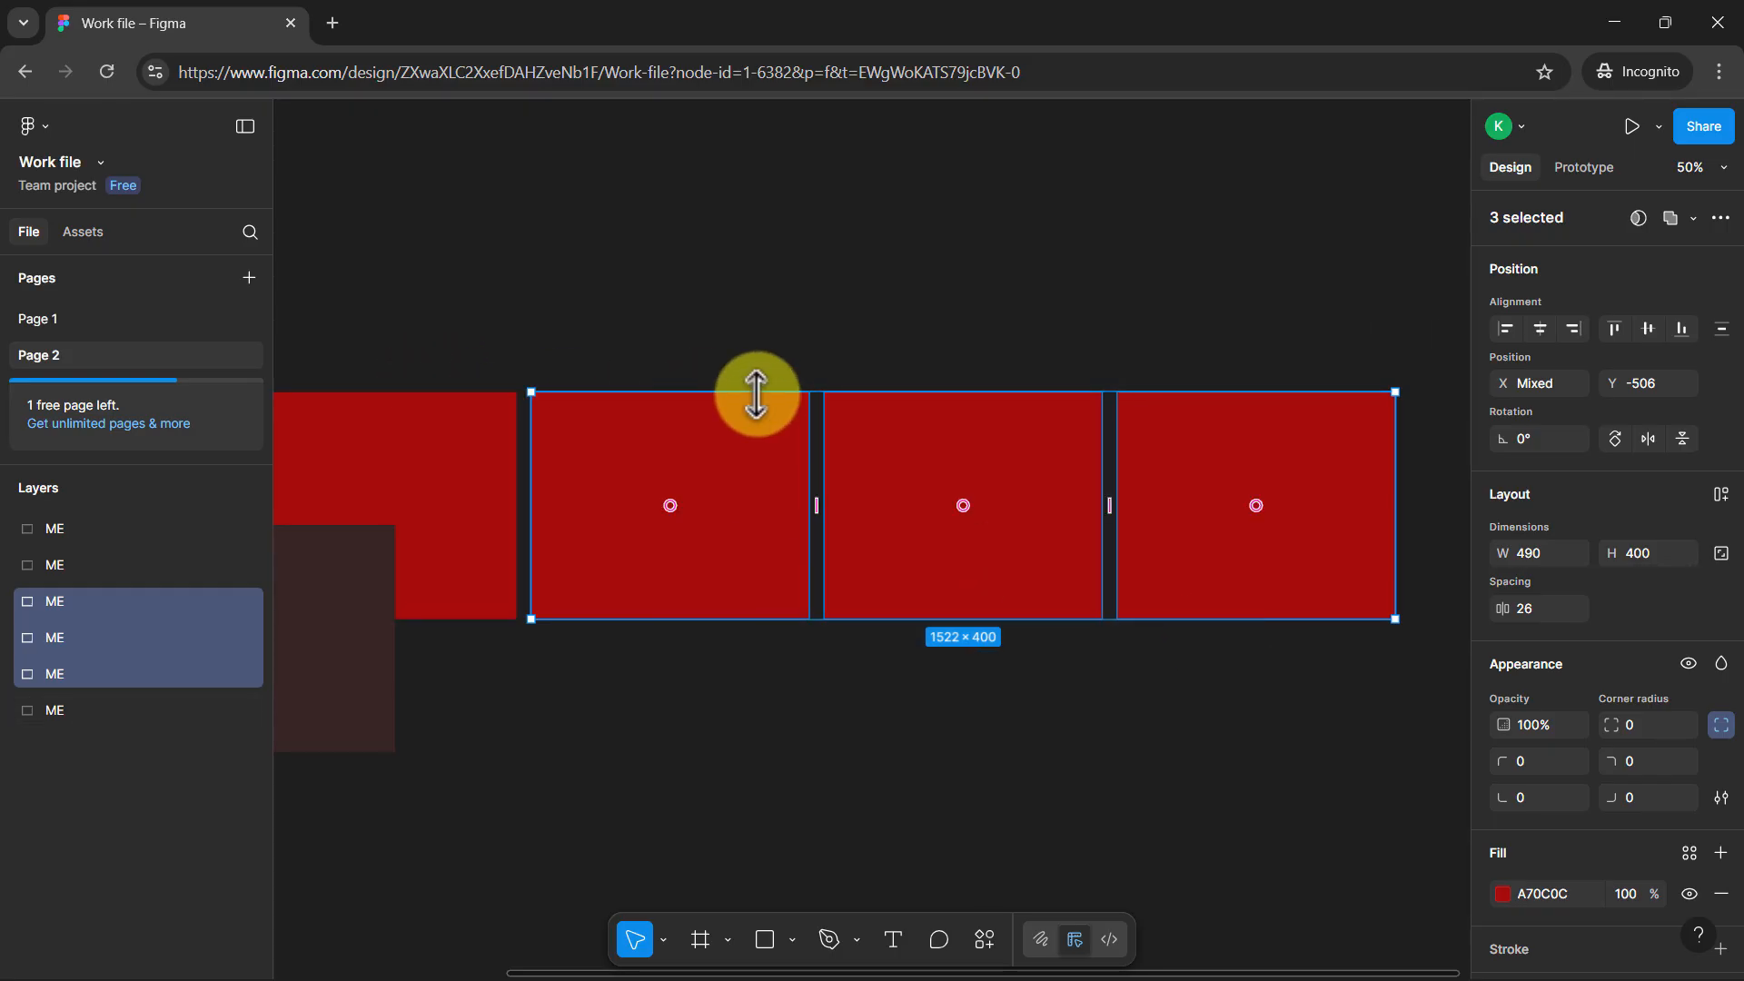
key(Delete)
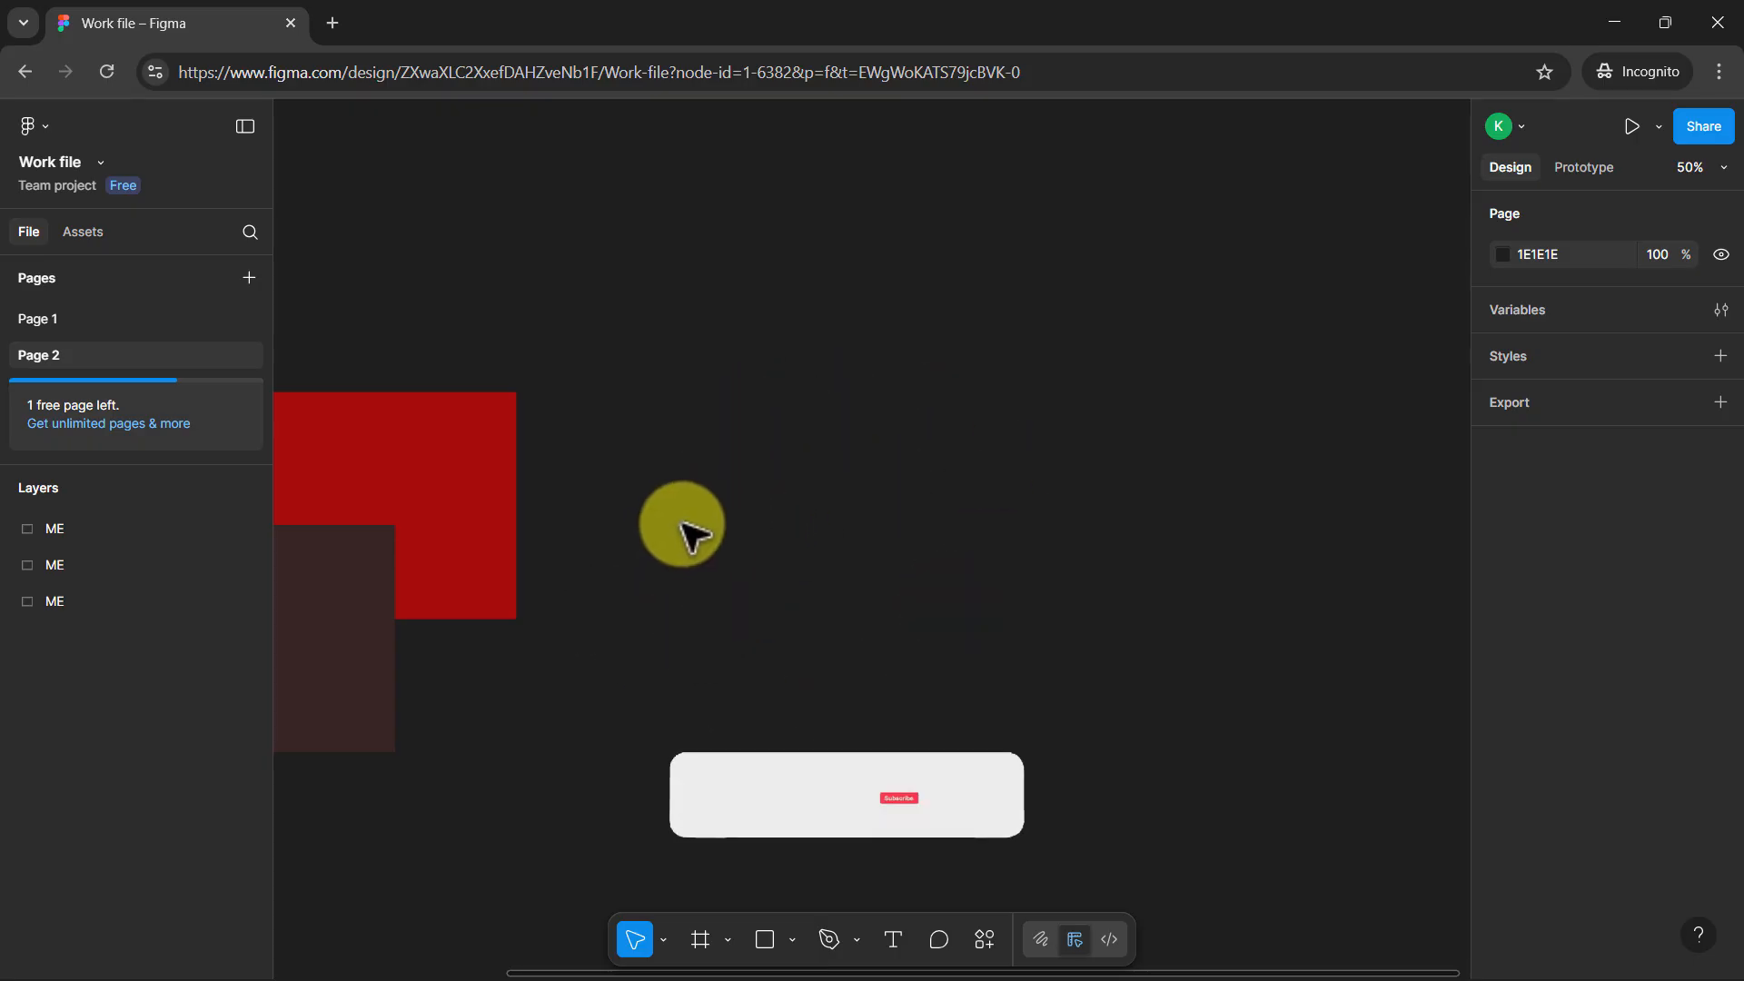
scroll(556, 487, left, 4)
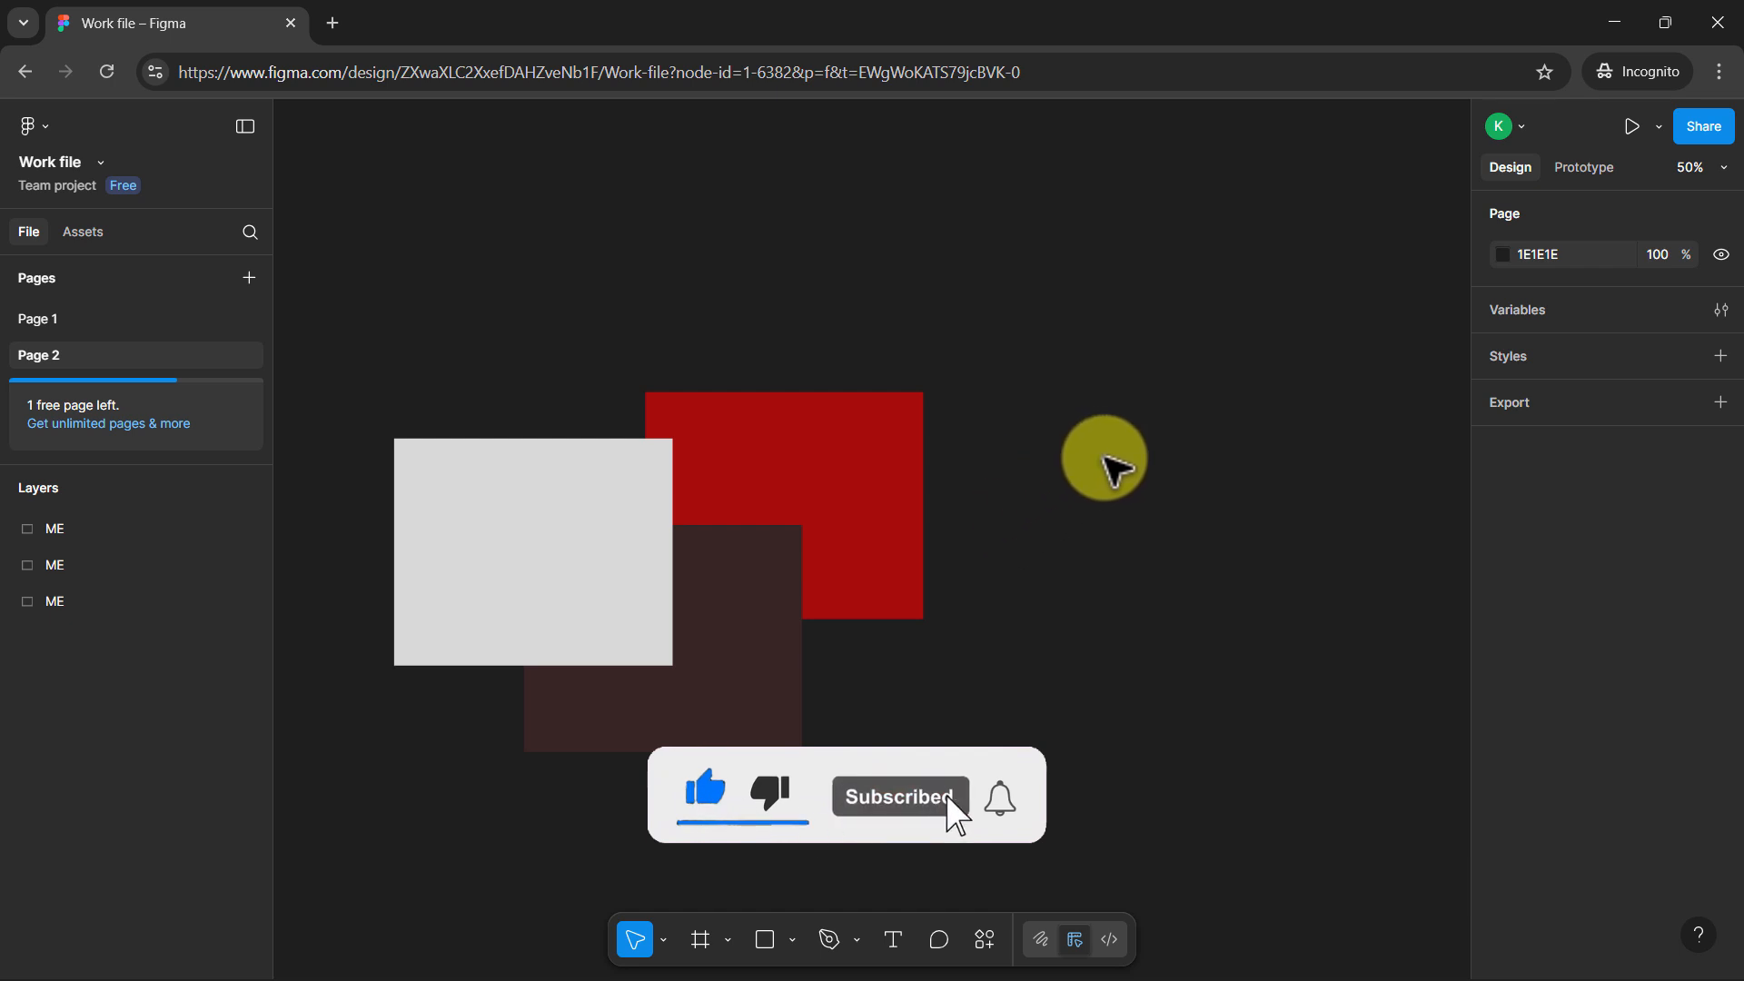
Move the grey rectangle to about X 350, Y -448, overlapping the red and dark brown rectangles
click(435, 591)
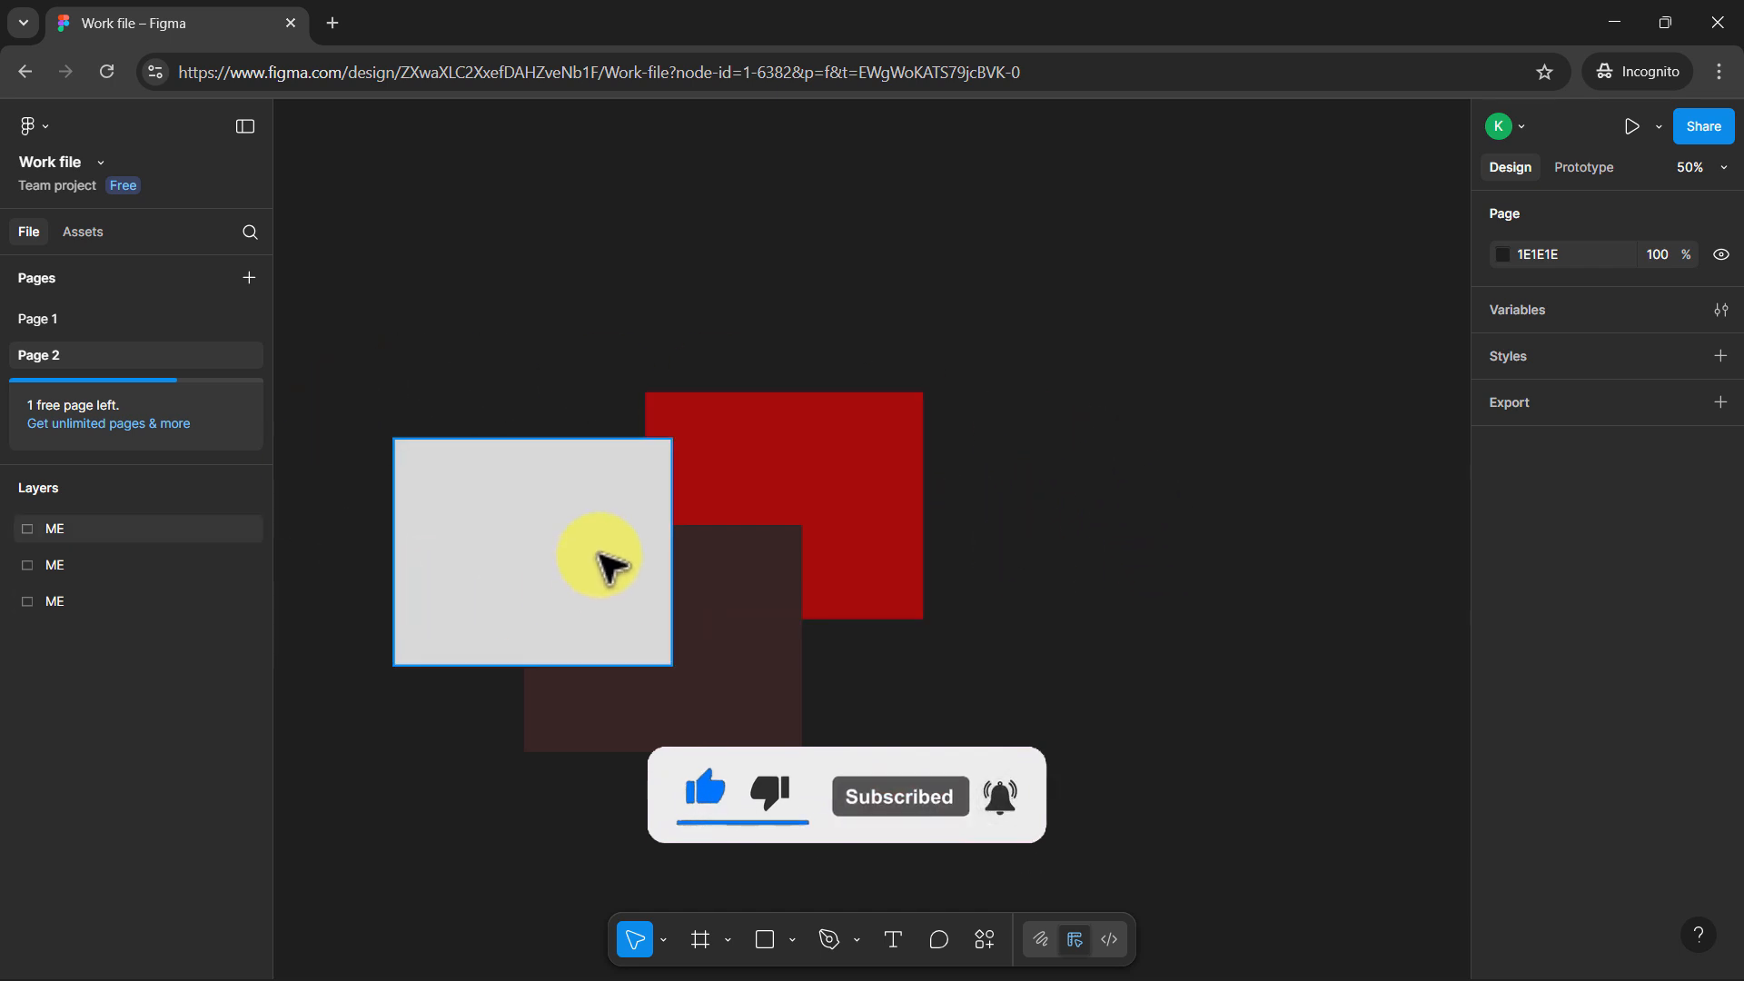
drag(612, 568, 554, 565)
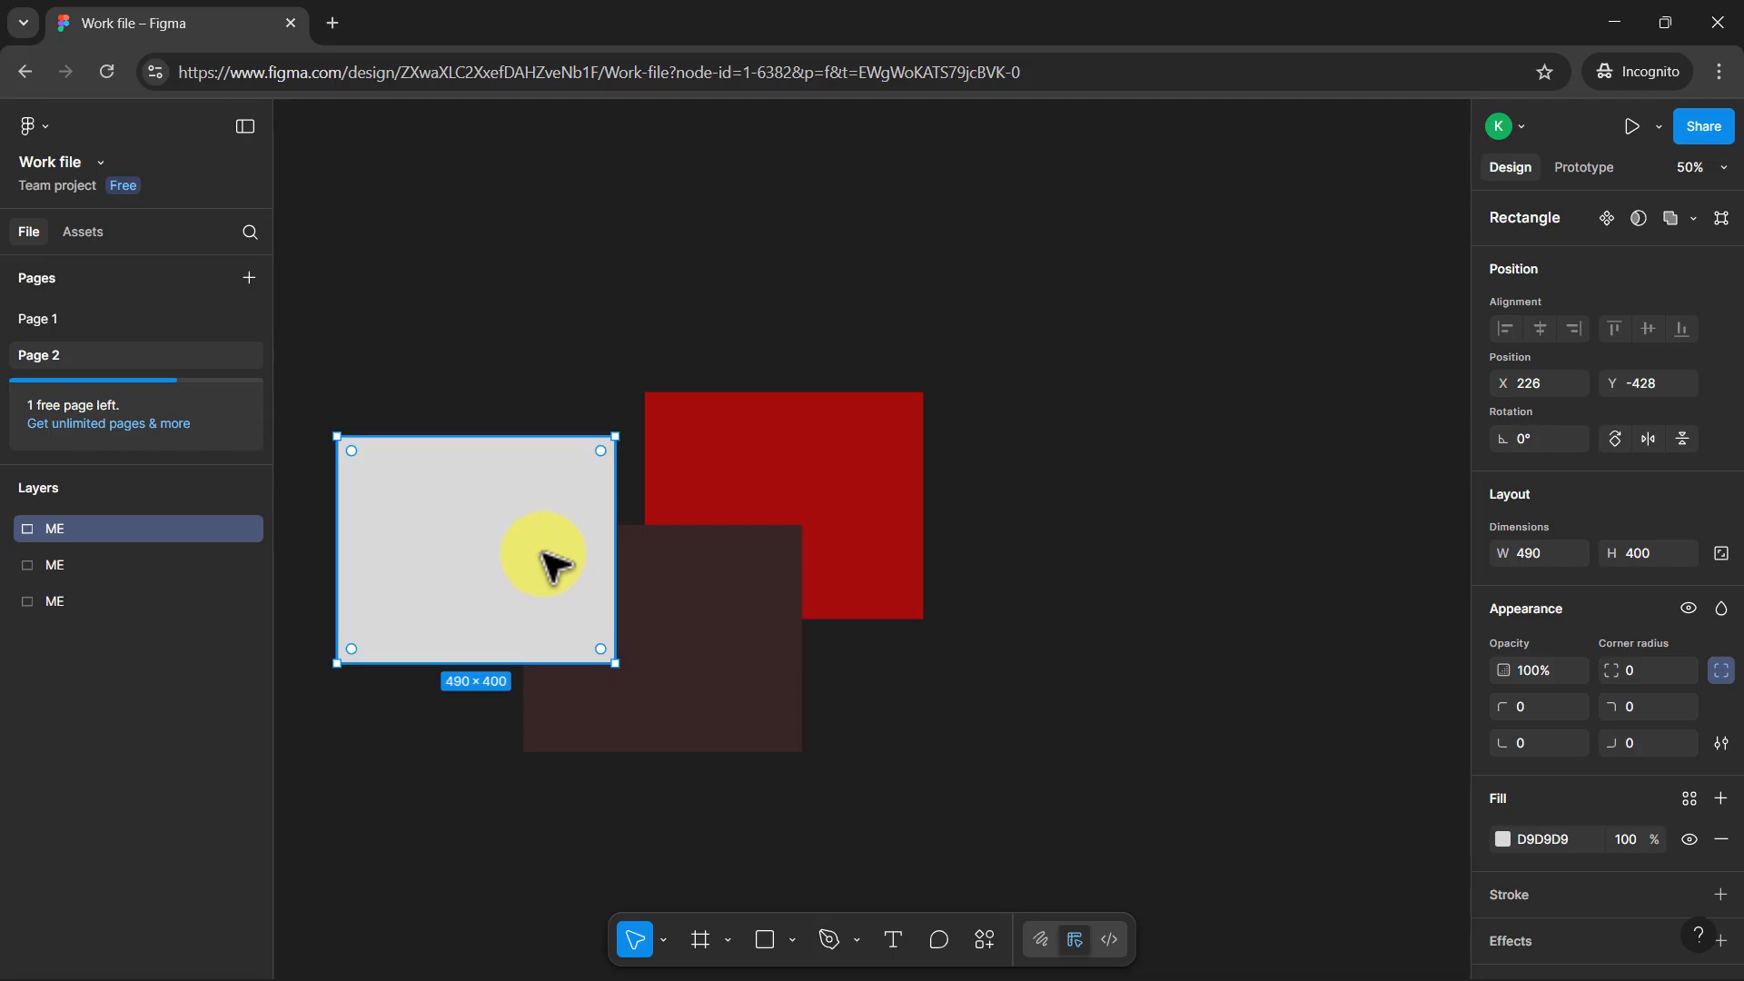
key(ctrl+z)
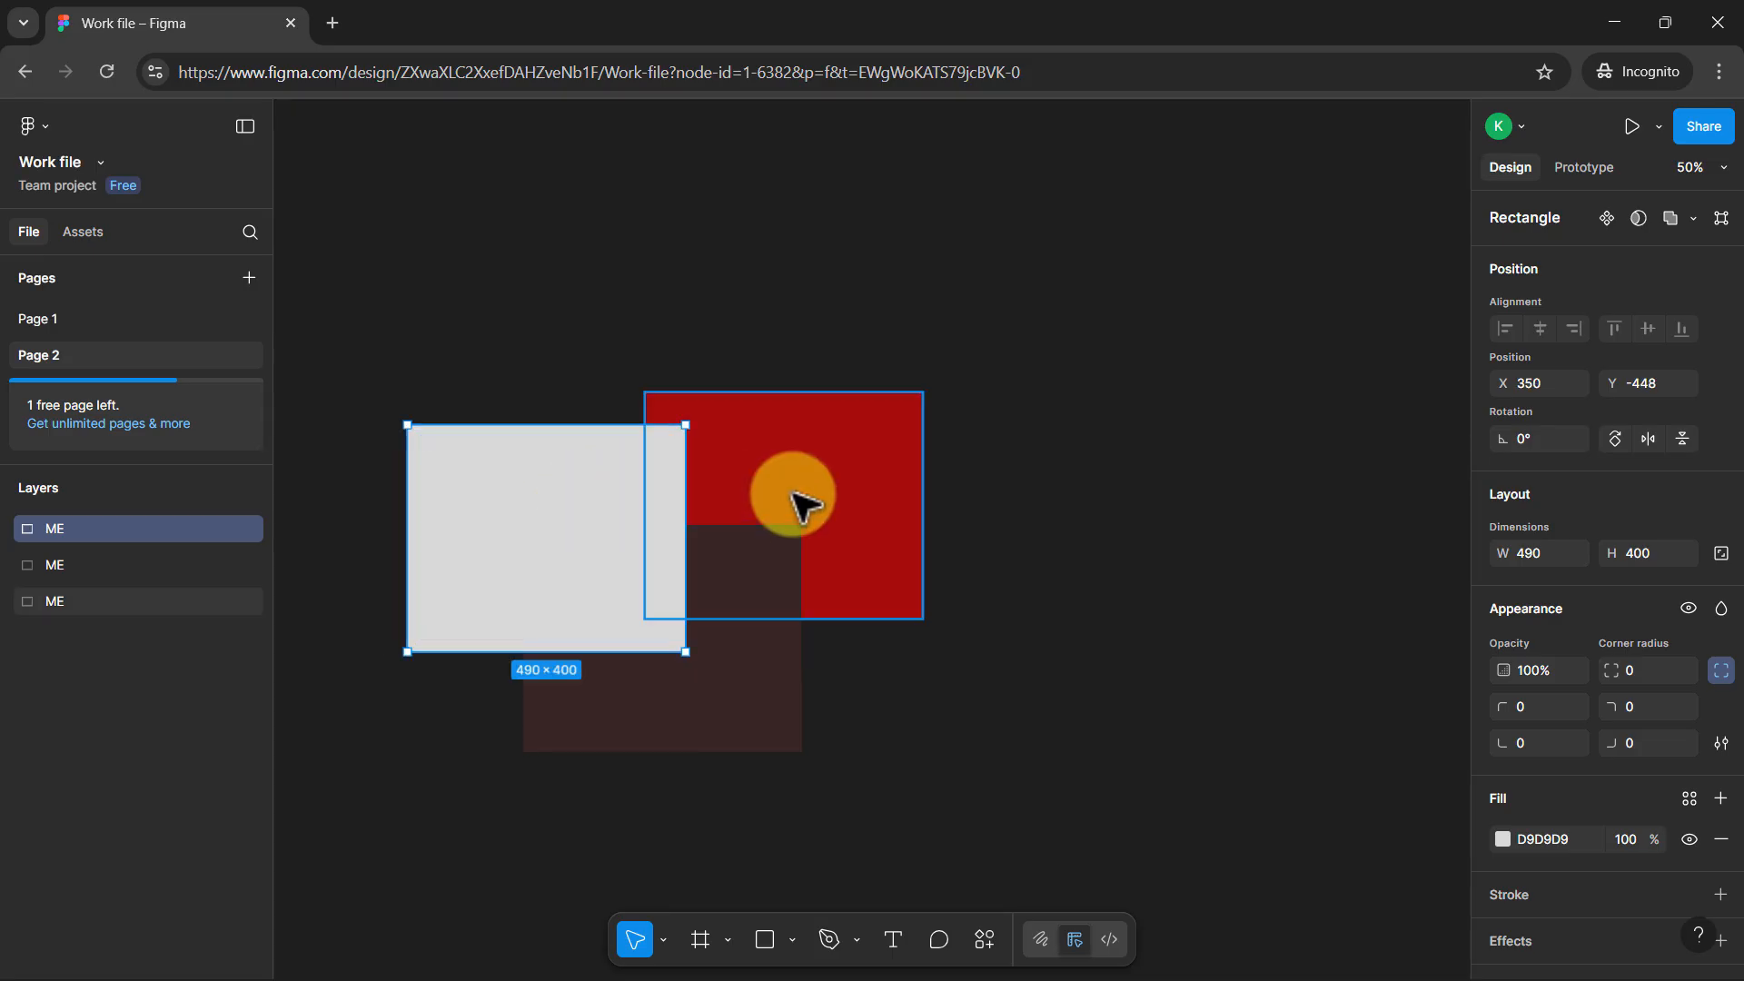
Lock the dark brown rectangle's layer, look up the Lock/Unlock command among its options, and clear the selection
click(799, 499)
click(712, 734)
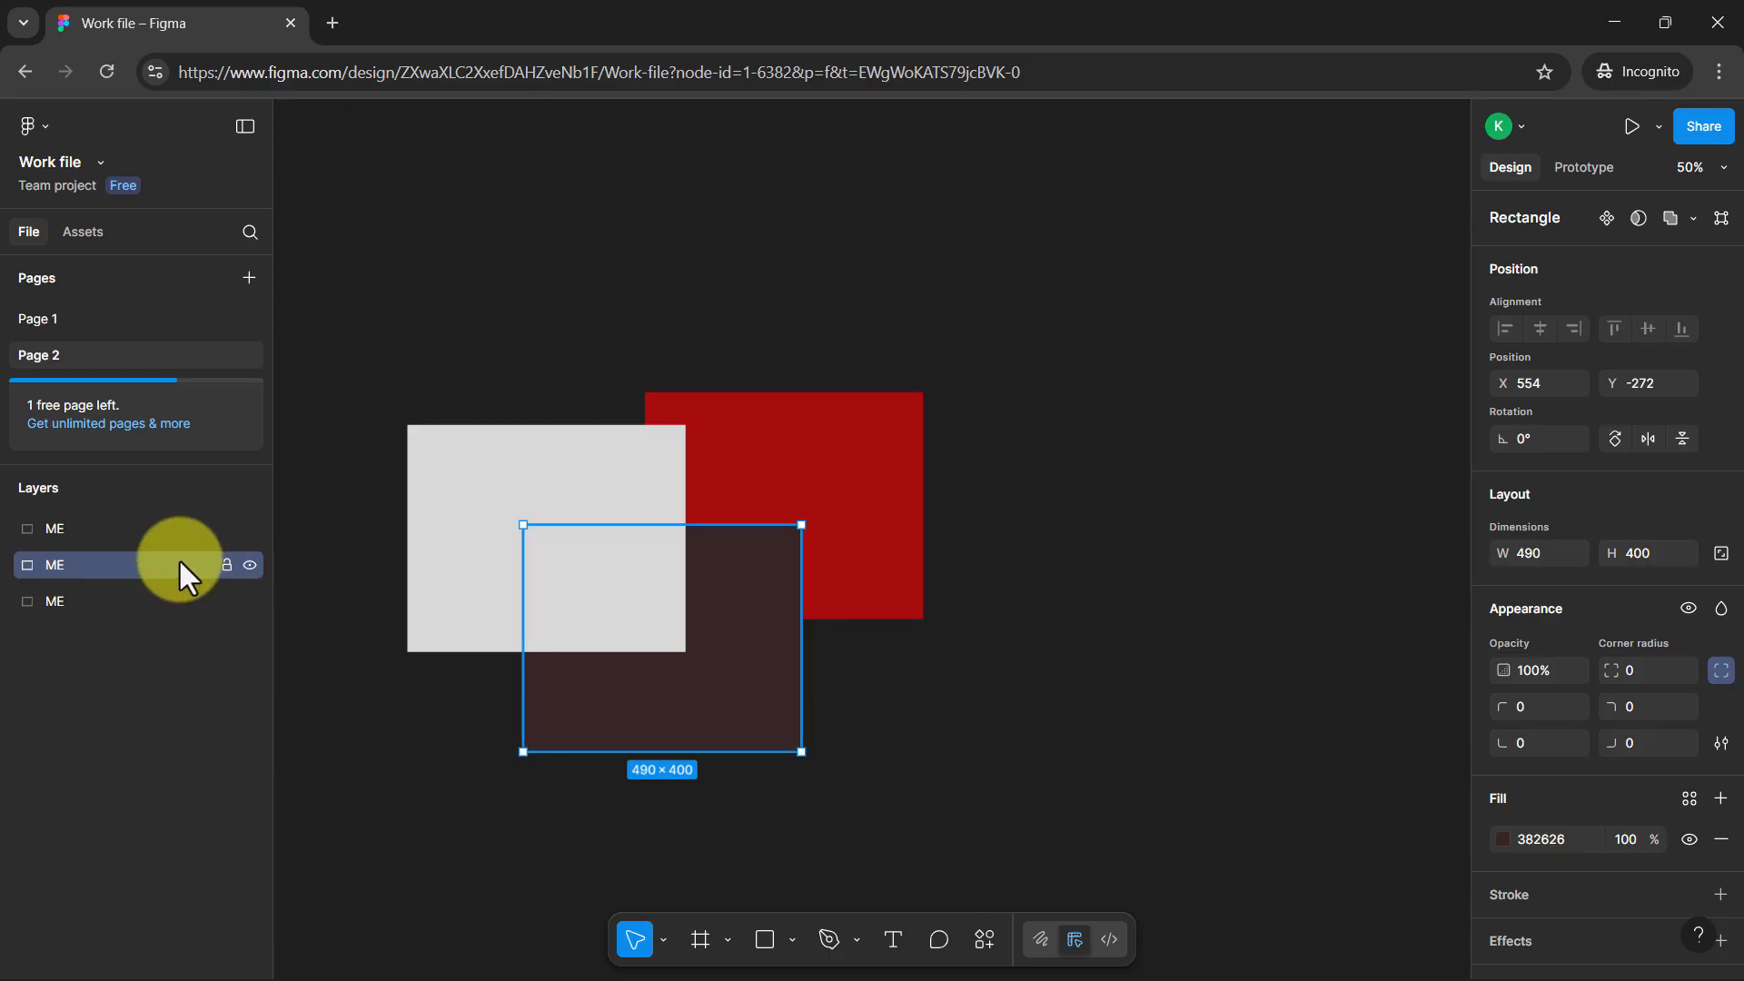
click(227, 564)
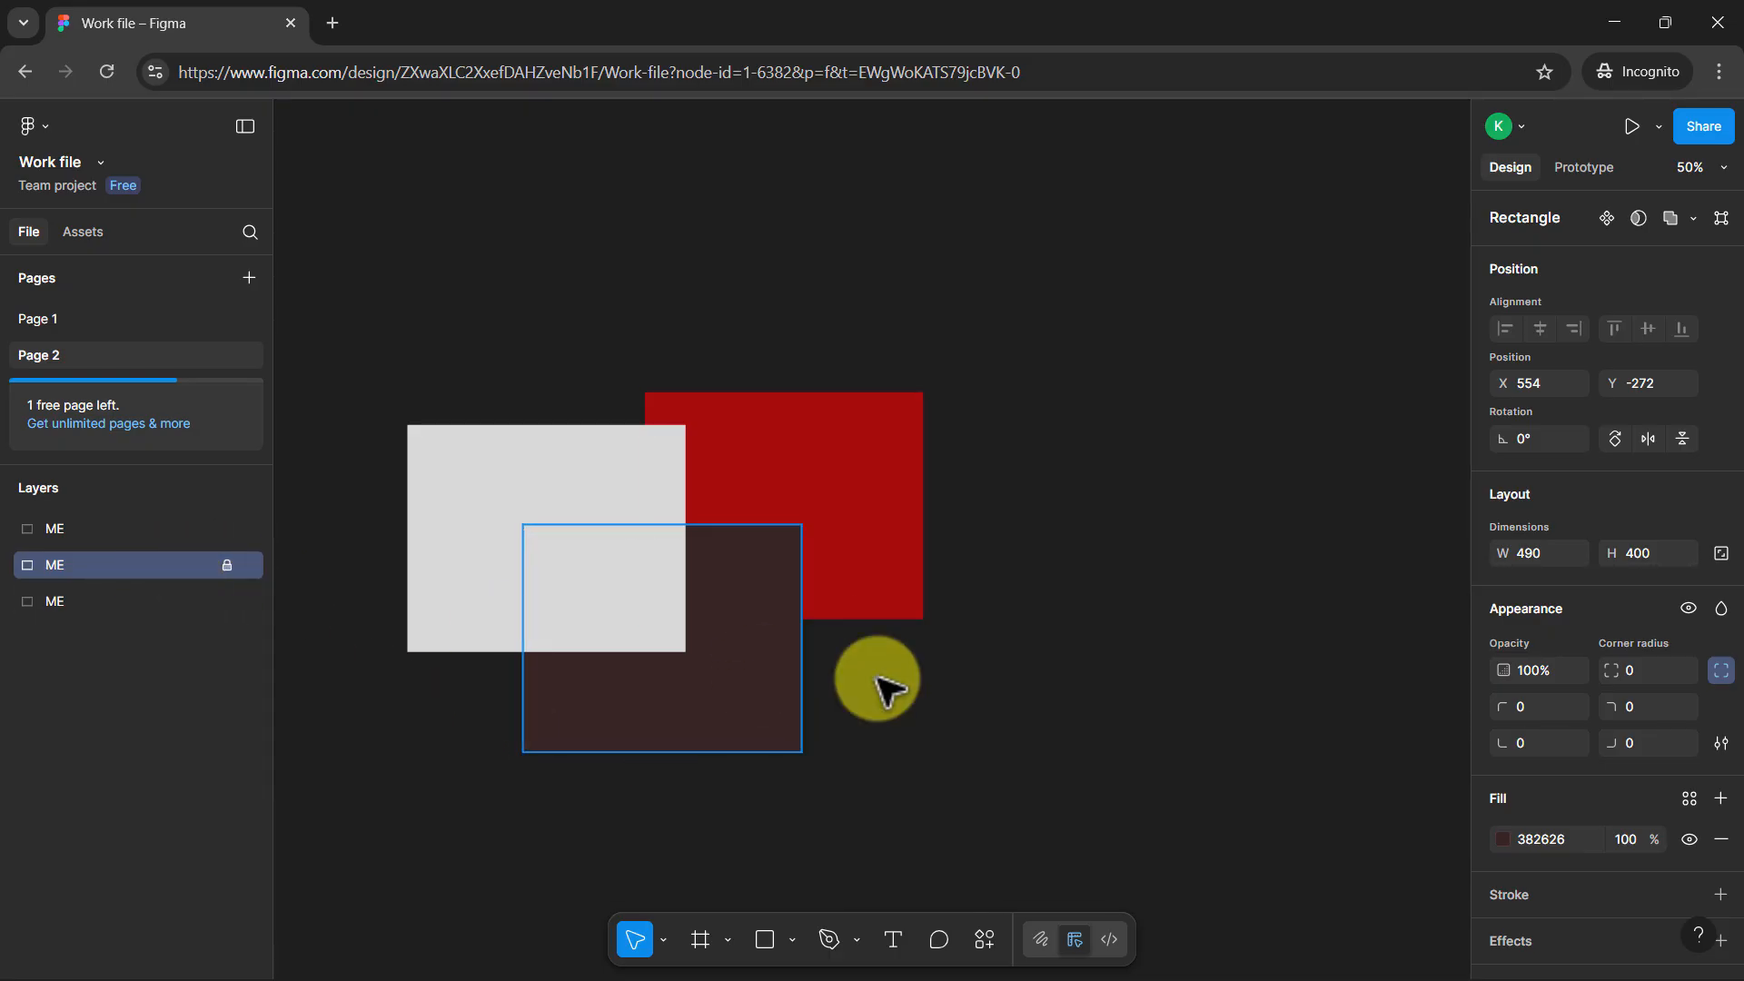
right_click(726, 641)
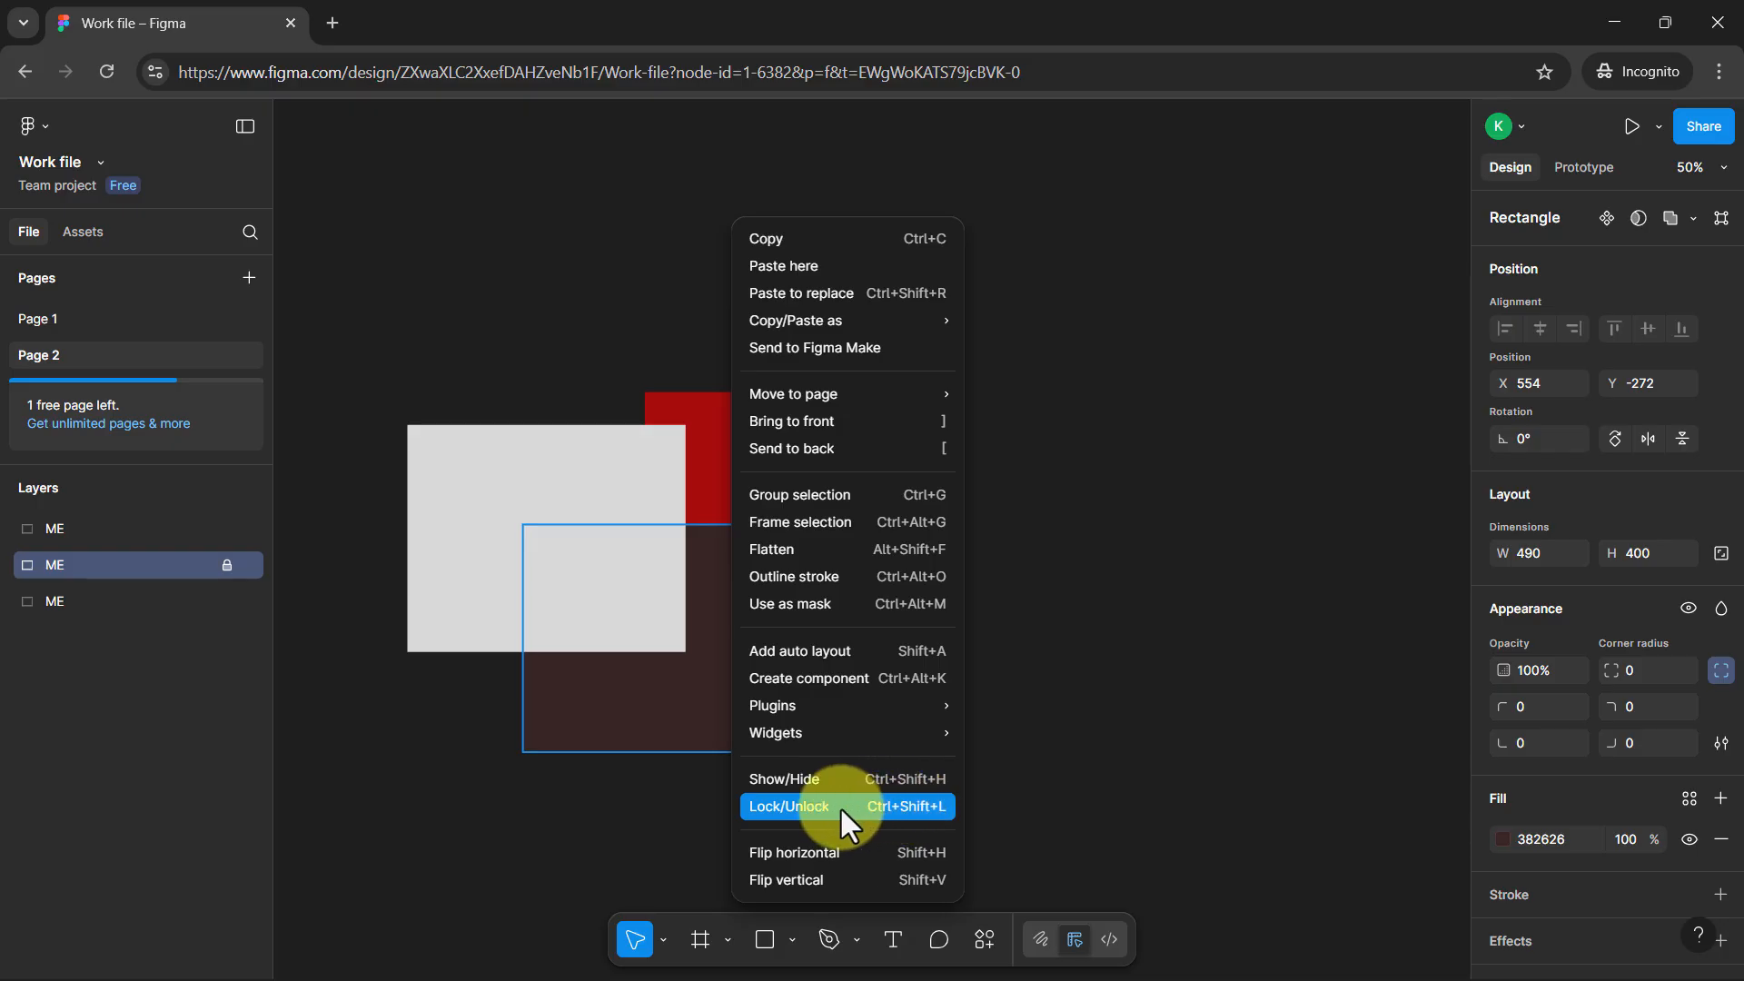
click(889, 803)
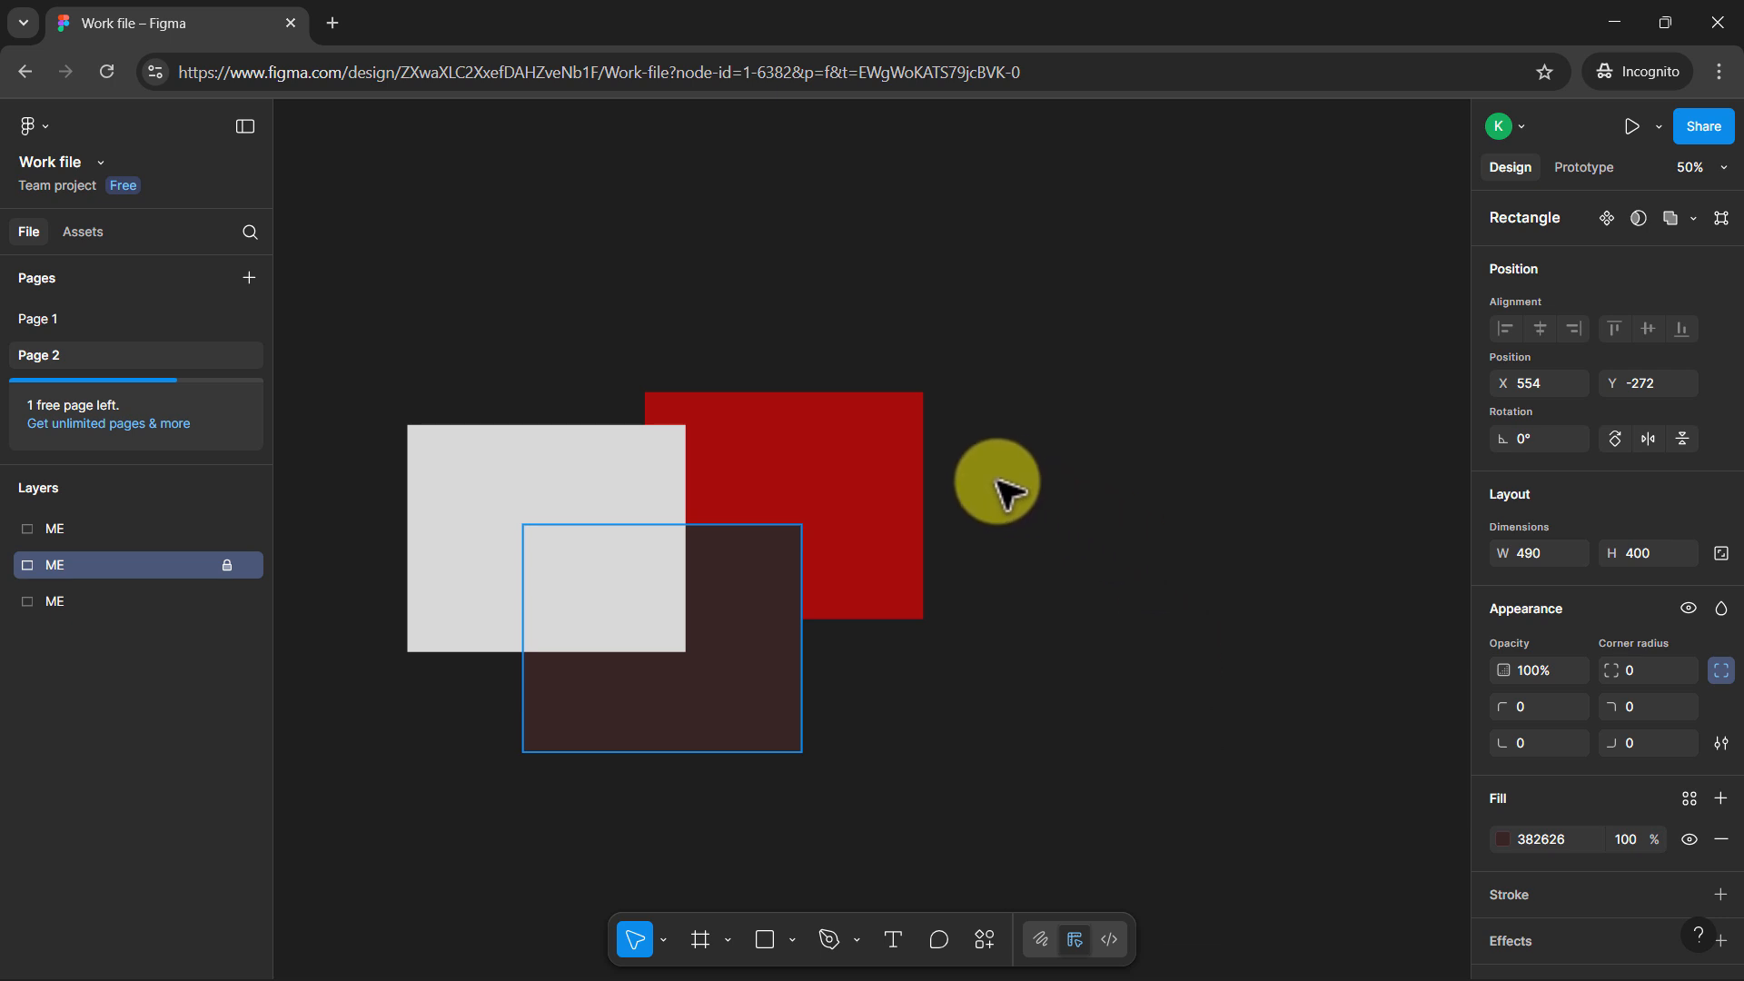
click(1031, 546)
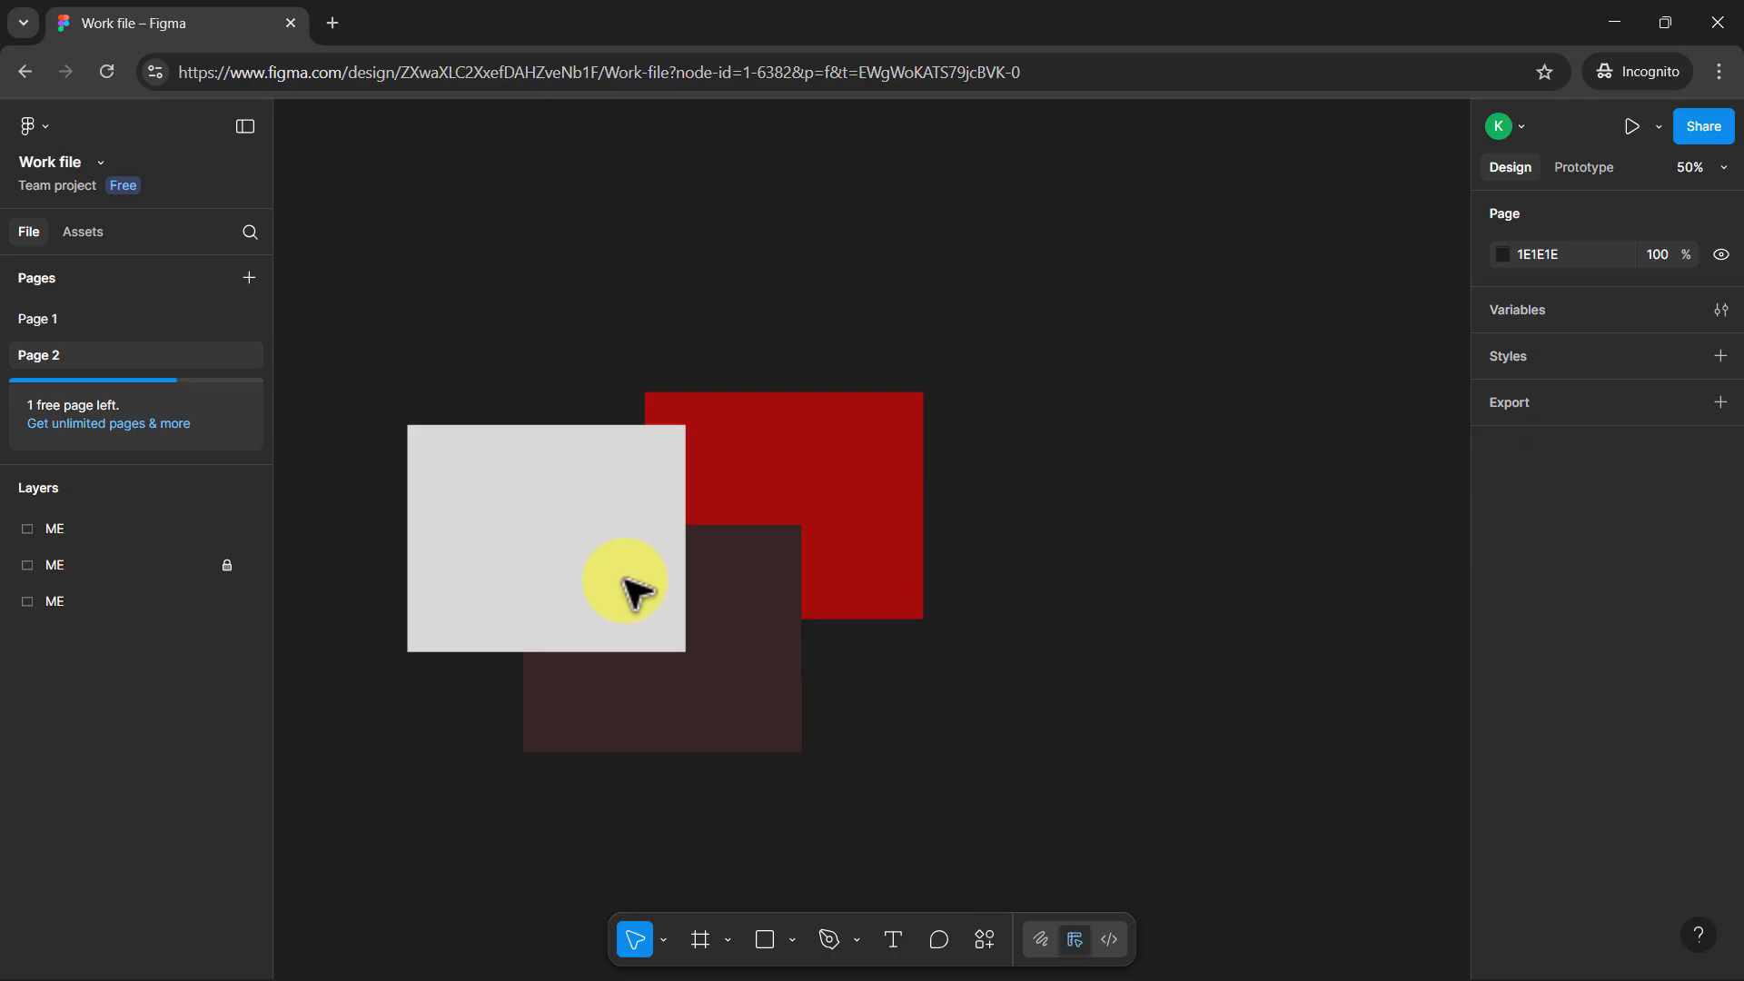
Hide the grey rectangle's layer and show it again
click(563, 562)
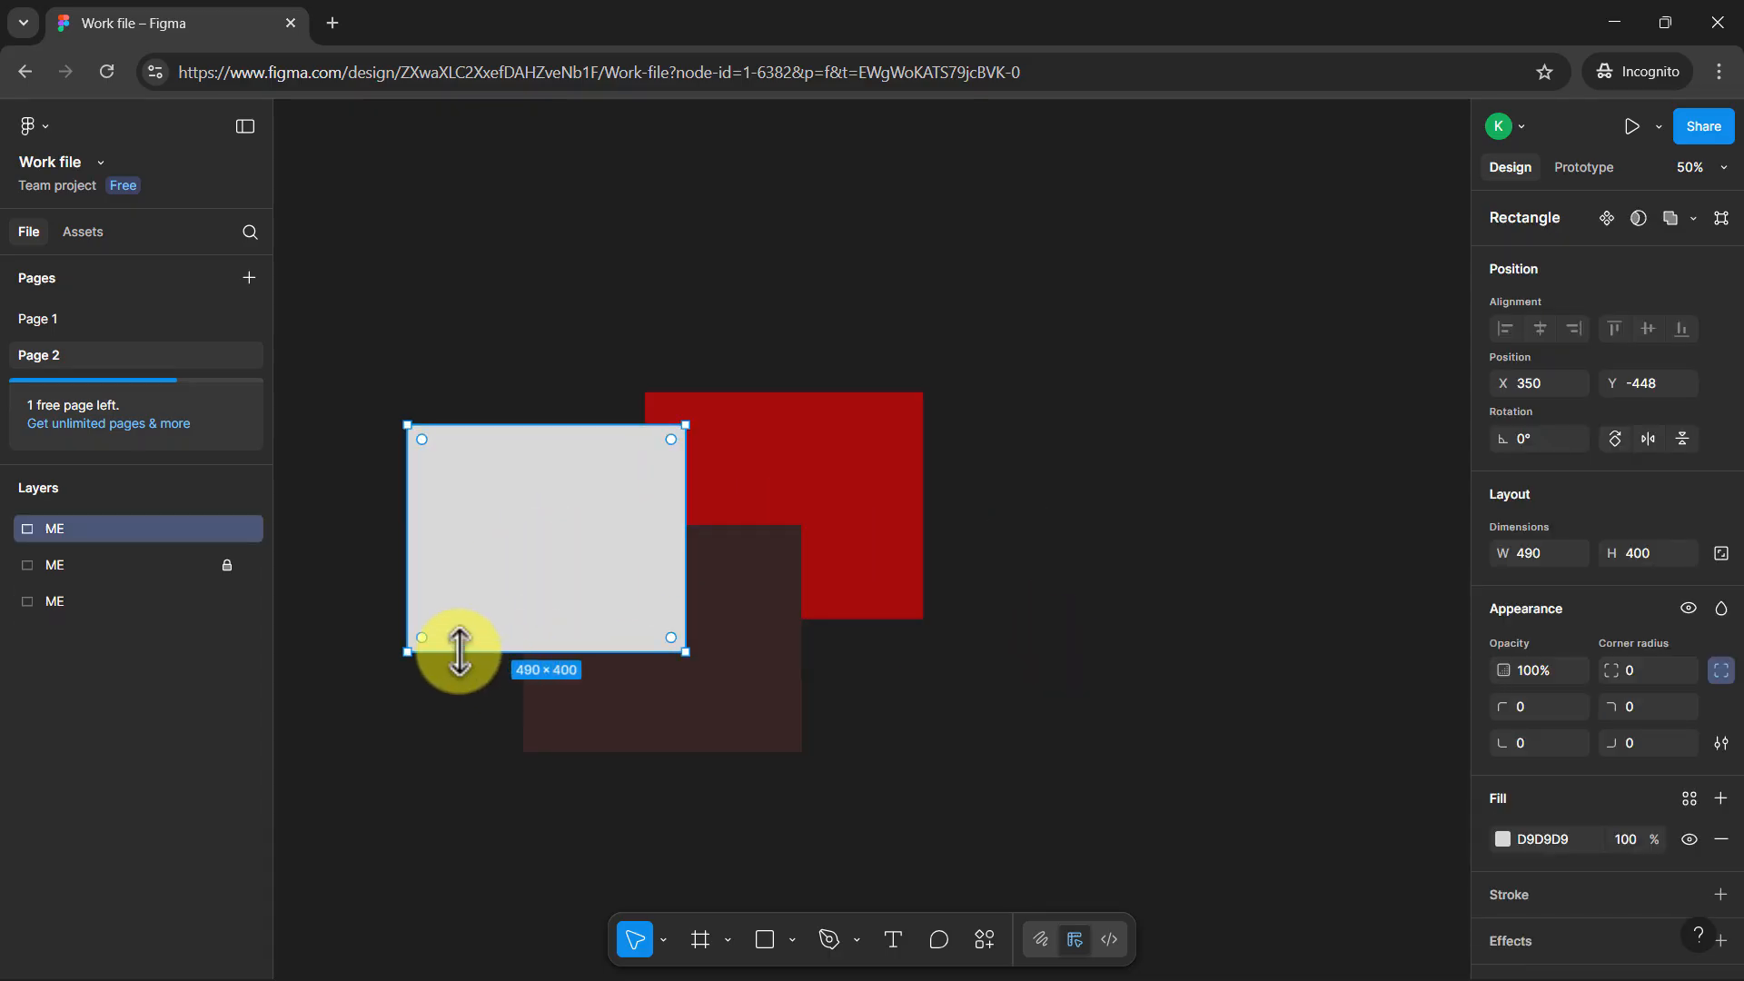
click(249, 529)
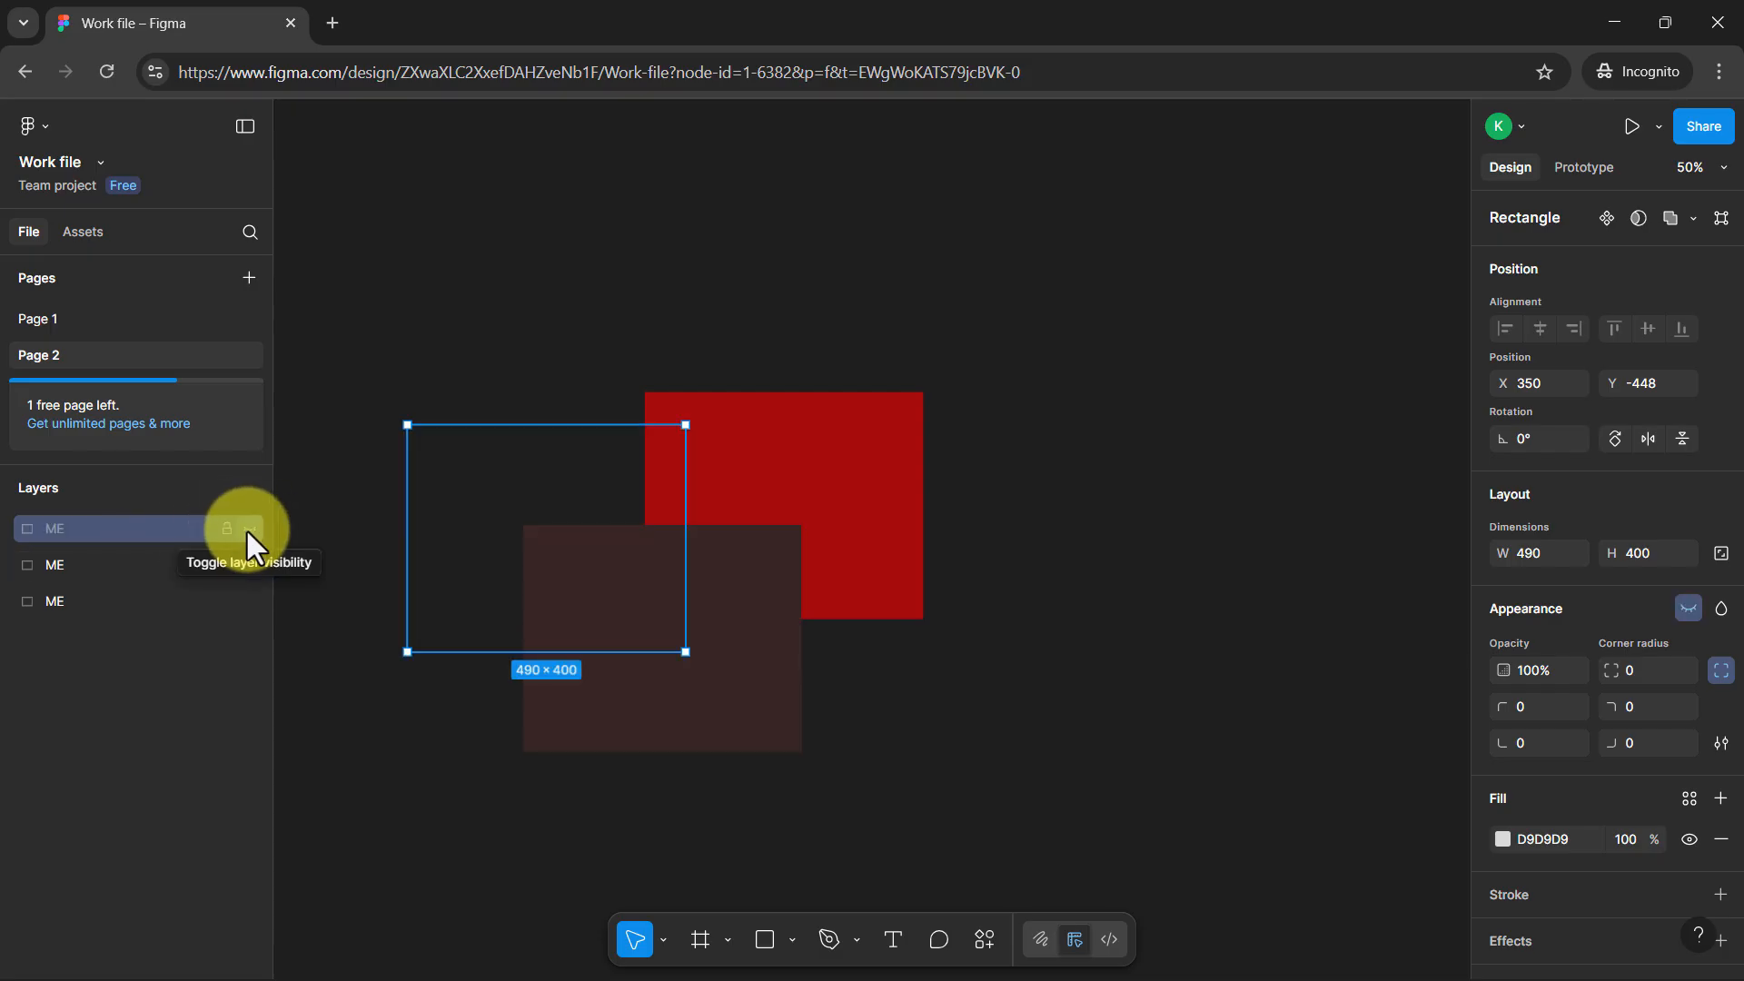
click(249, 529)
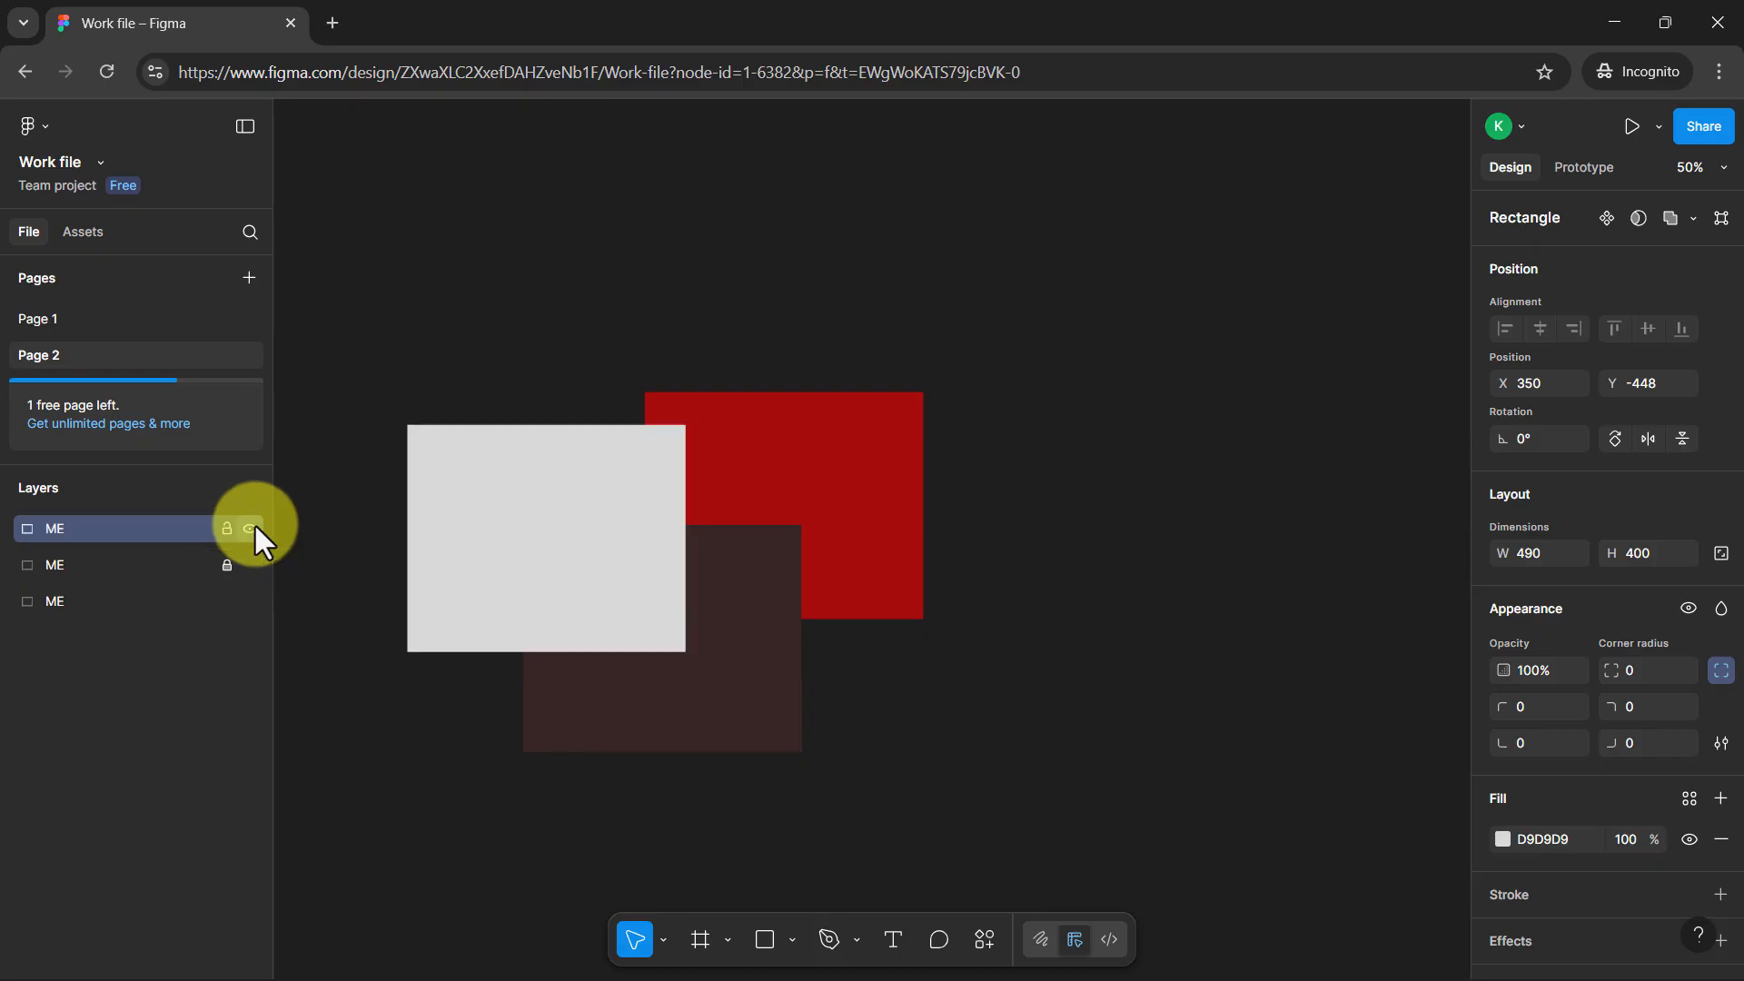
Set the grey rectangle's opacity to 50% and move it to about X 320, Y -472, overlapping the red and dark brown rectangles
drag(611, 526, 543, 507)
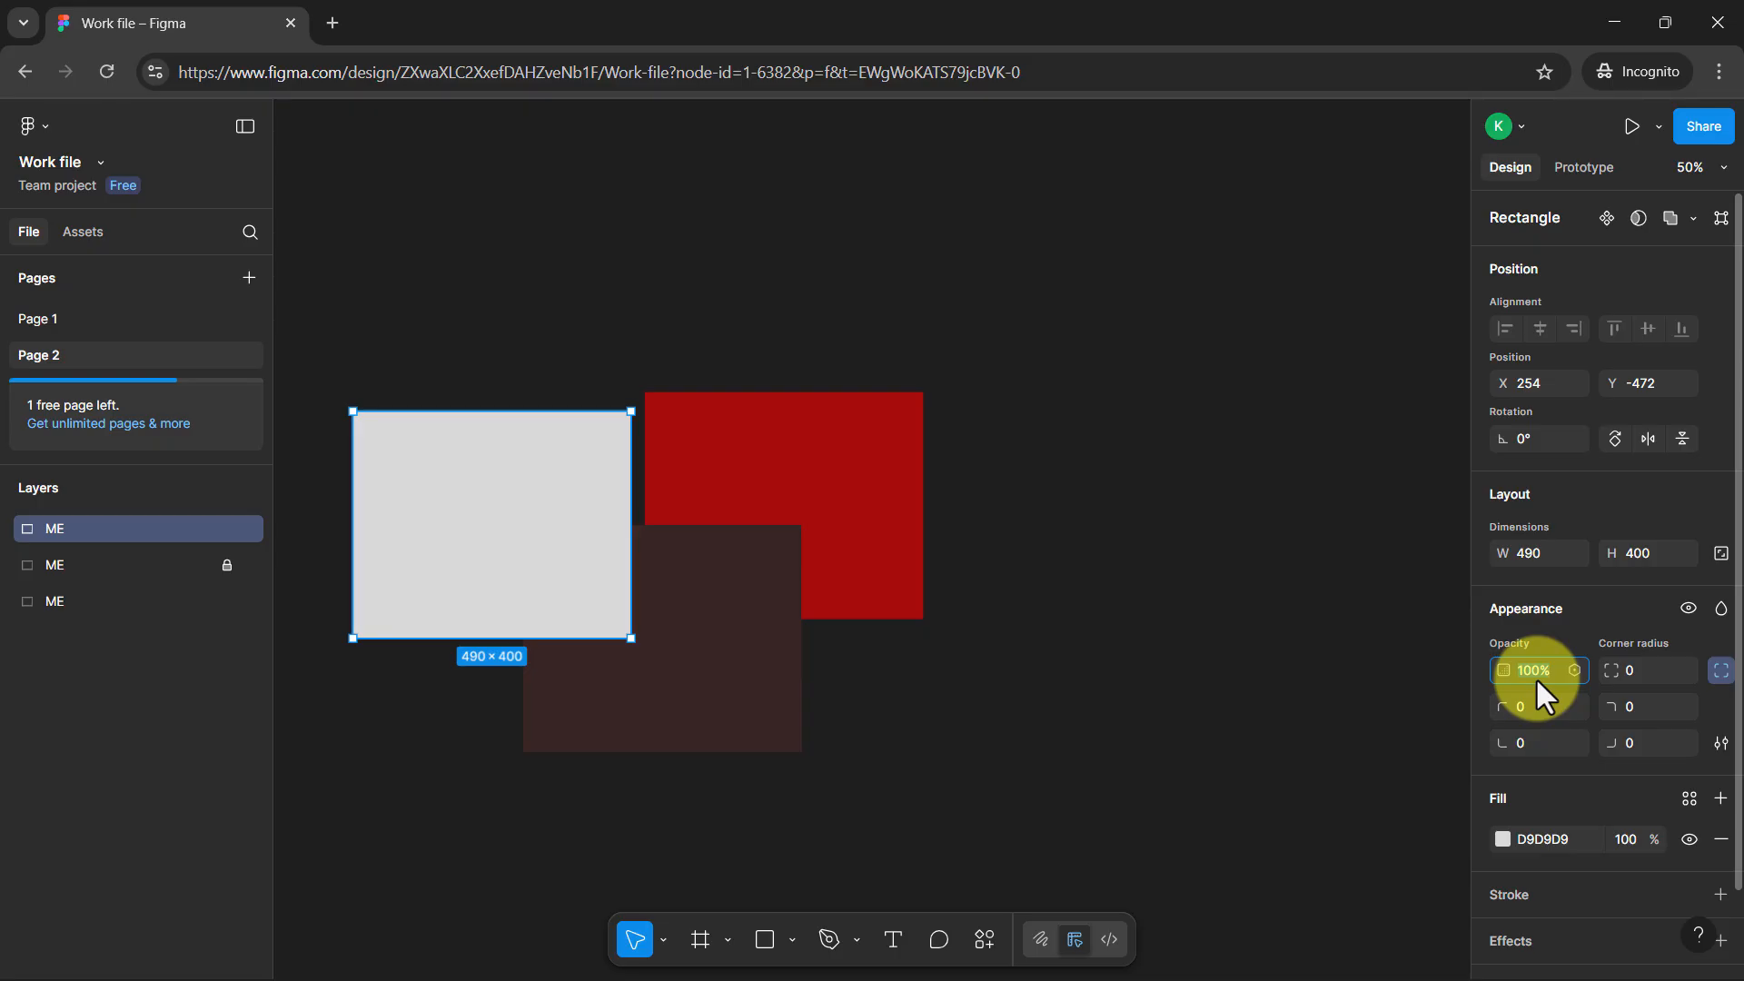
key(Return)
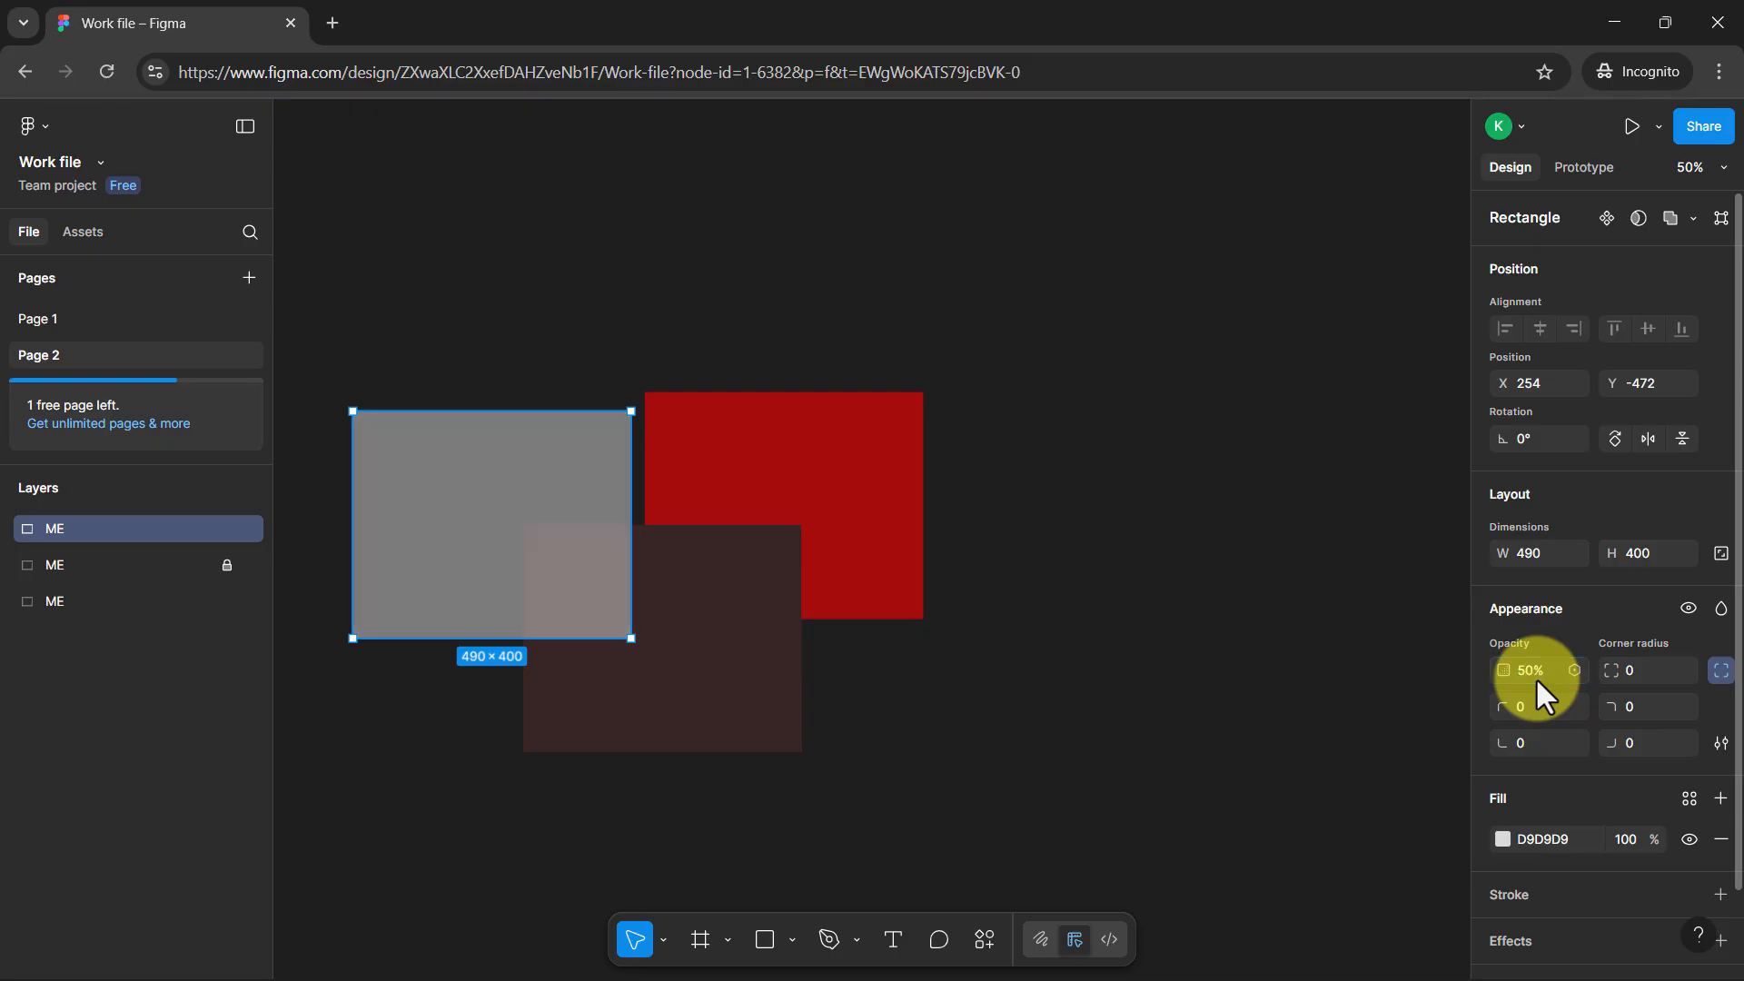
mouse_move(534, 454)
mouse_down()
mouse_move(869, 397)
mouse_move(700, 421)
mouse_move(767, 467)
mouse_move(563, 441)
mouse_up()
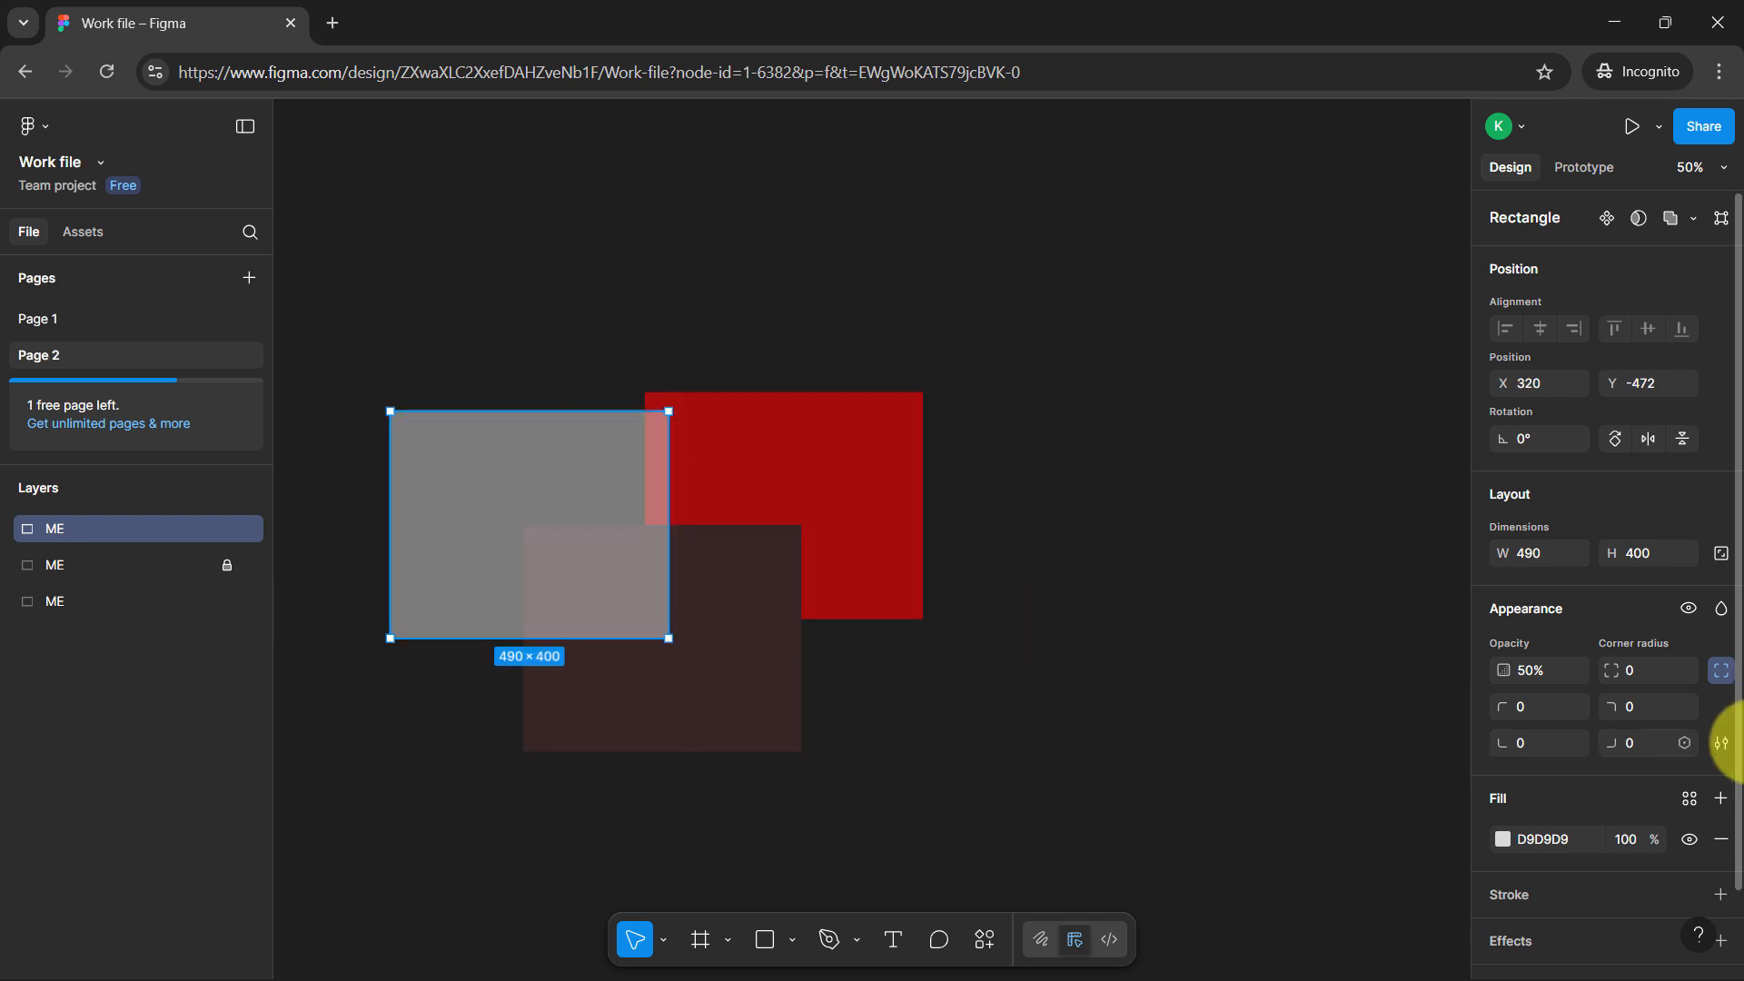
Set the grey rectangle's opacity to 100% and clear the selection
click(1525, 674)
text(1)
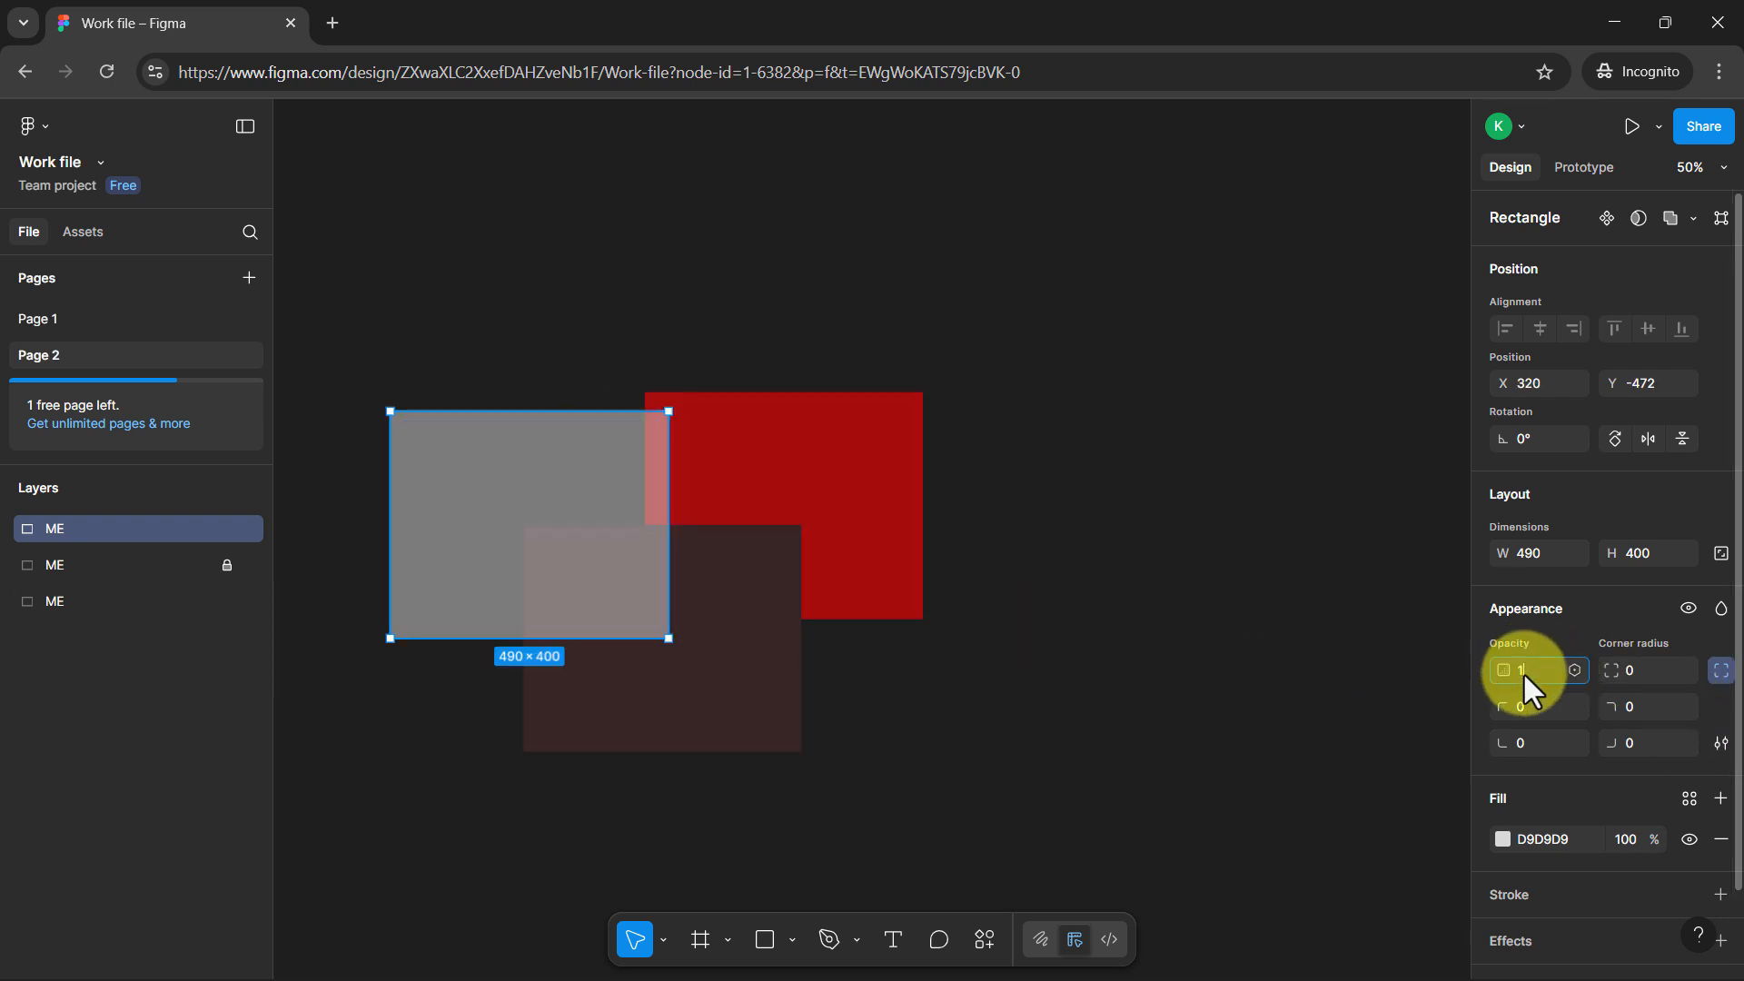
text(00)
key(Return)
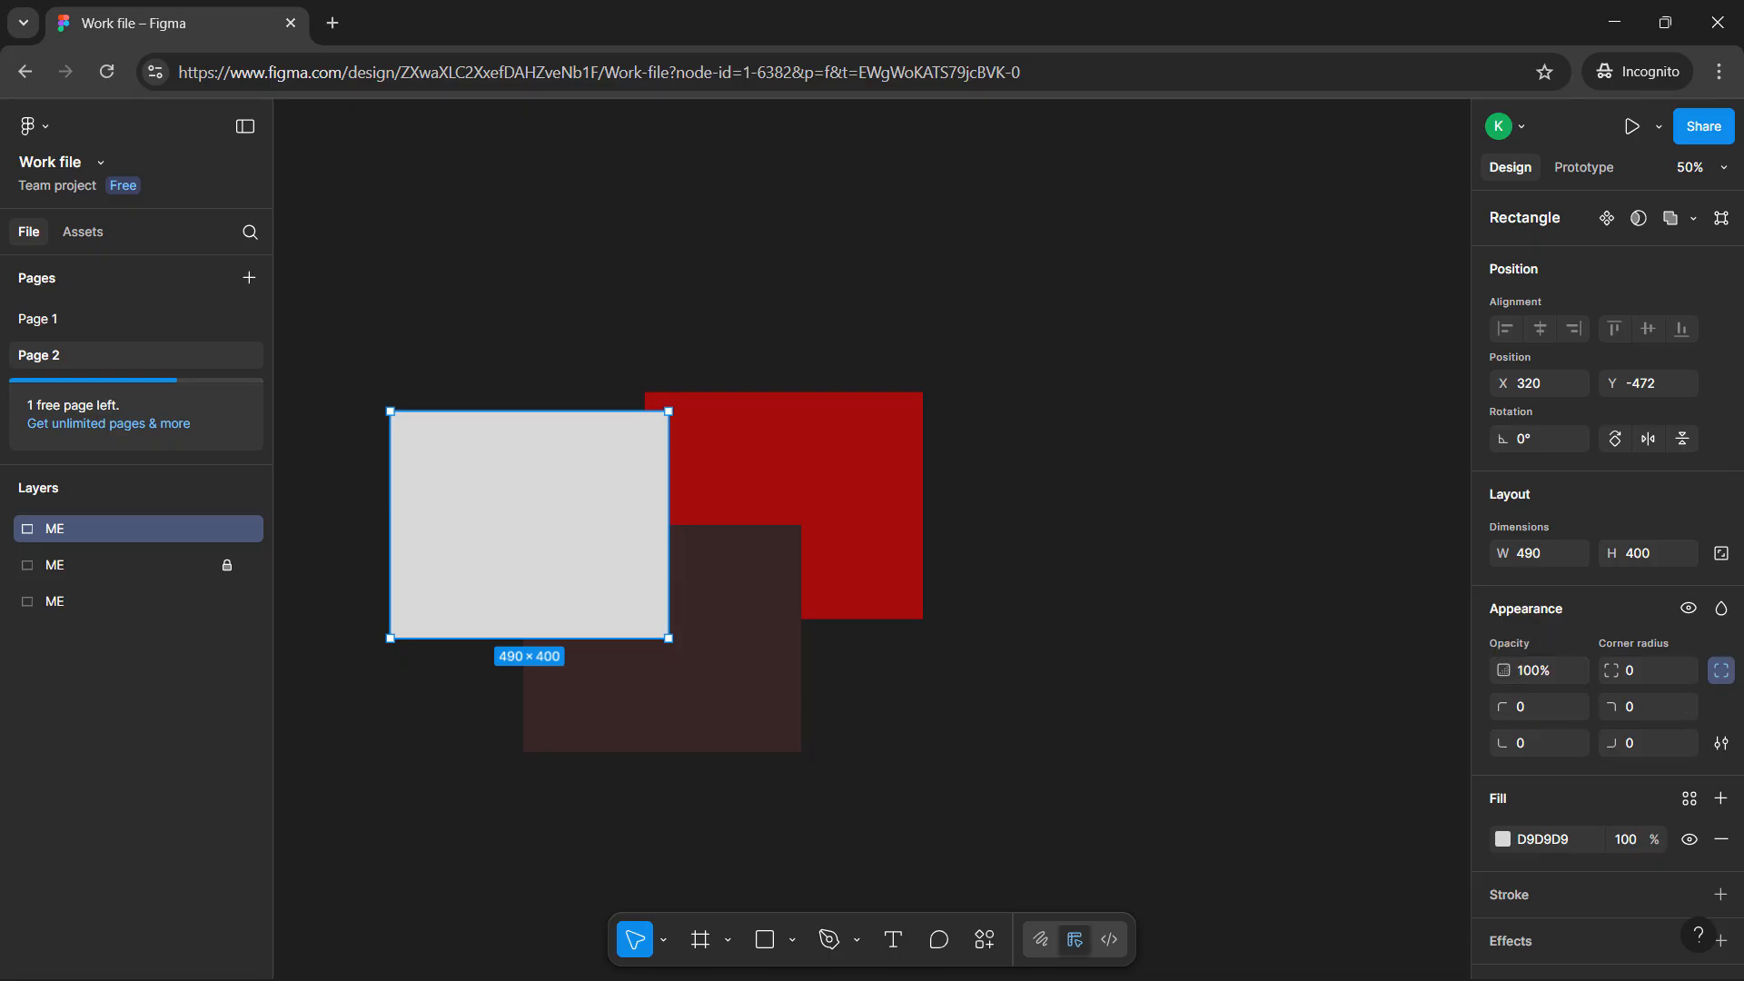
click(1081, 584)
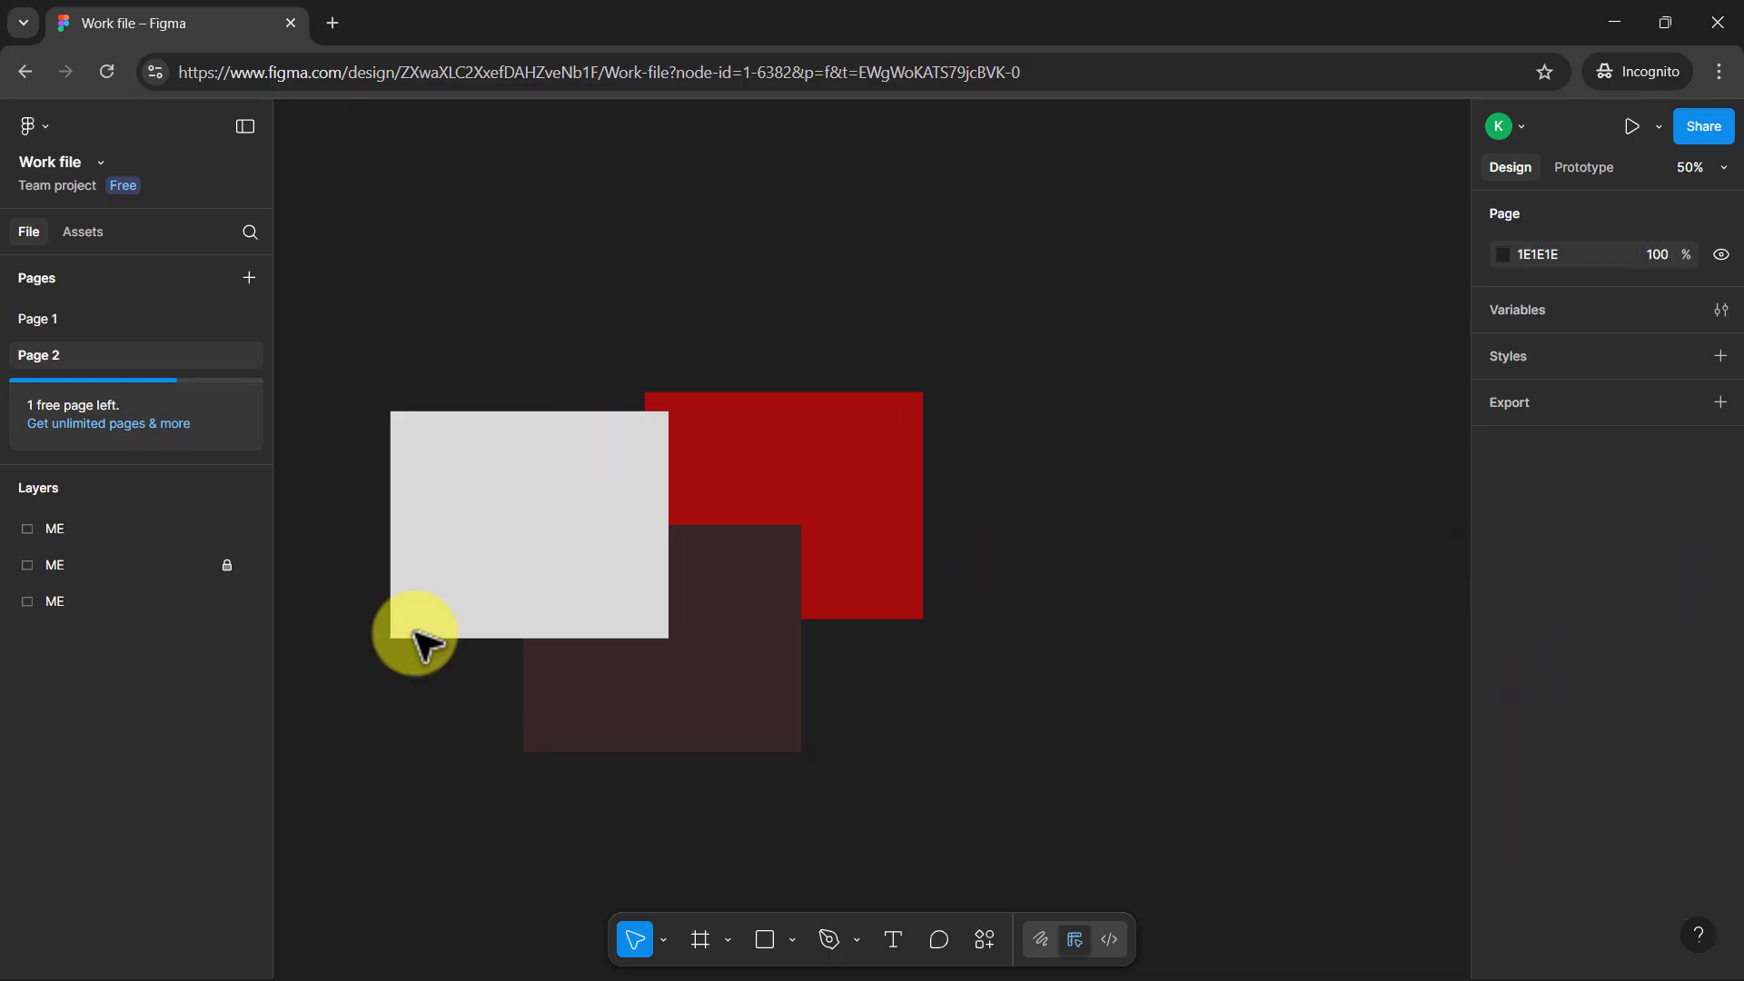
Move the red rectangle well clear of the other two shapes, and try to select the locked dark brown rectangle
click(758, 607)
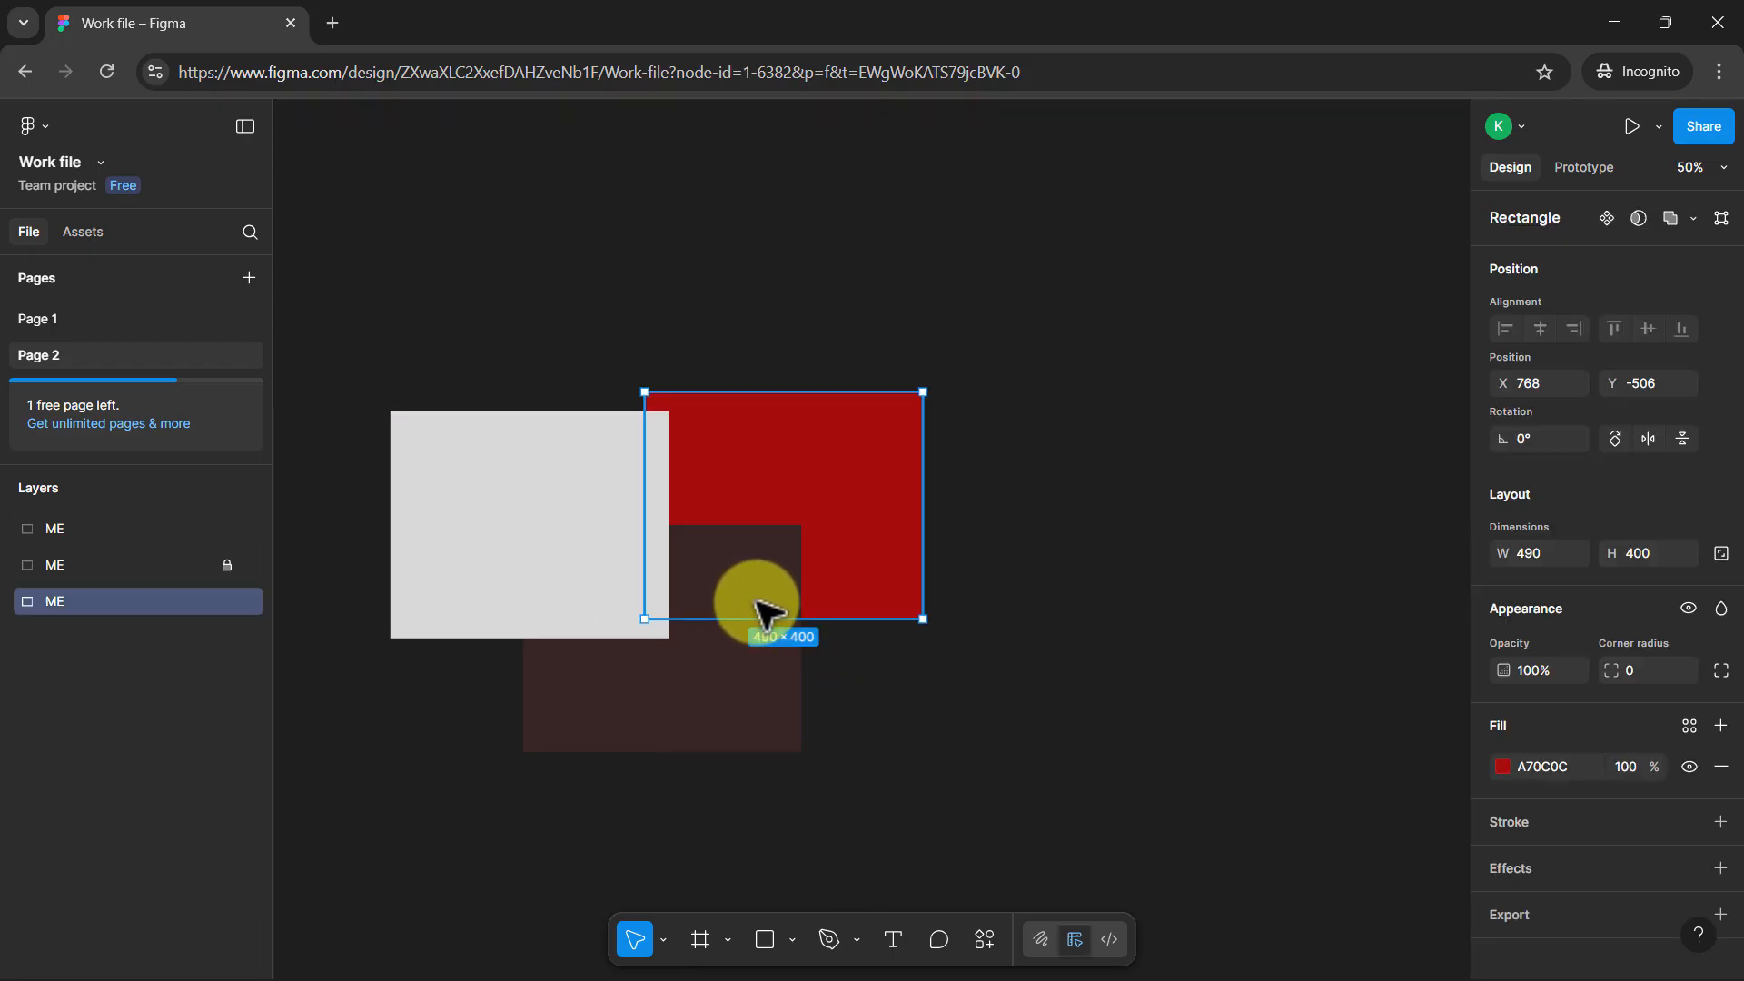
drag(1127, 509, 1246, 506)
click(727, 670)
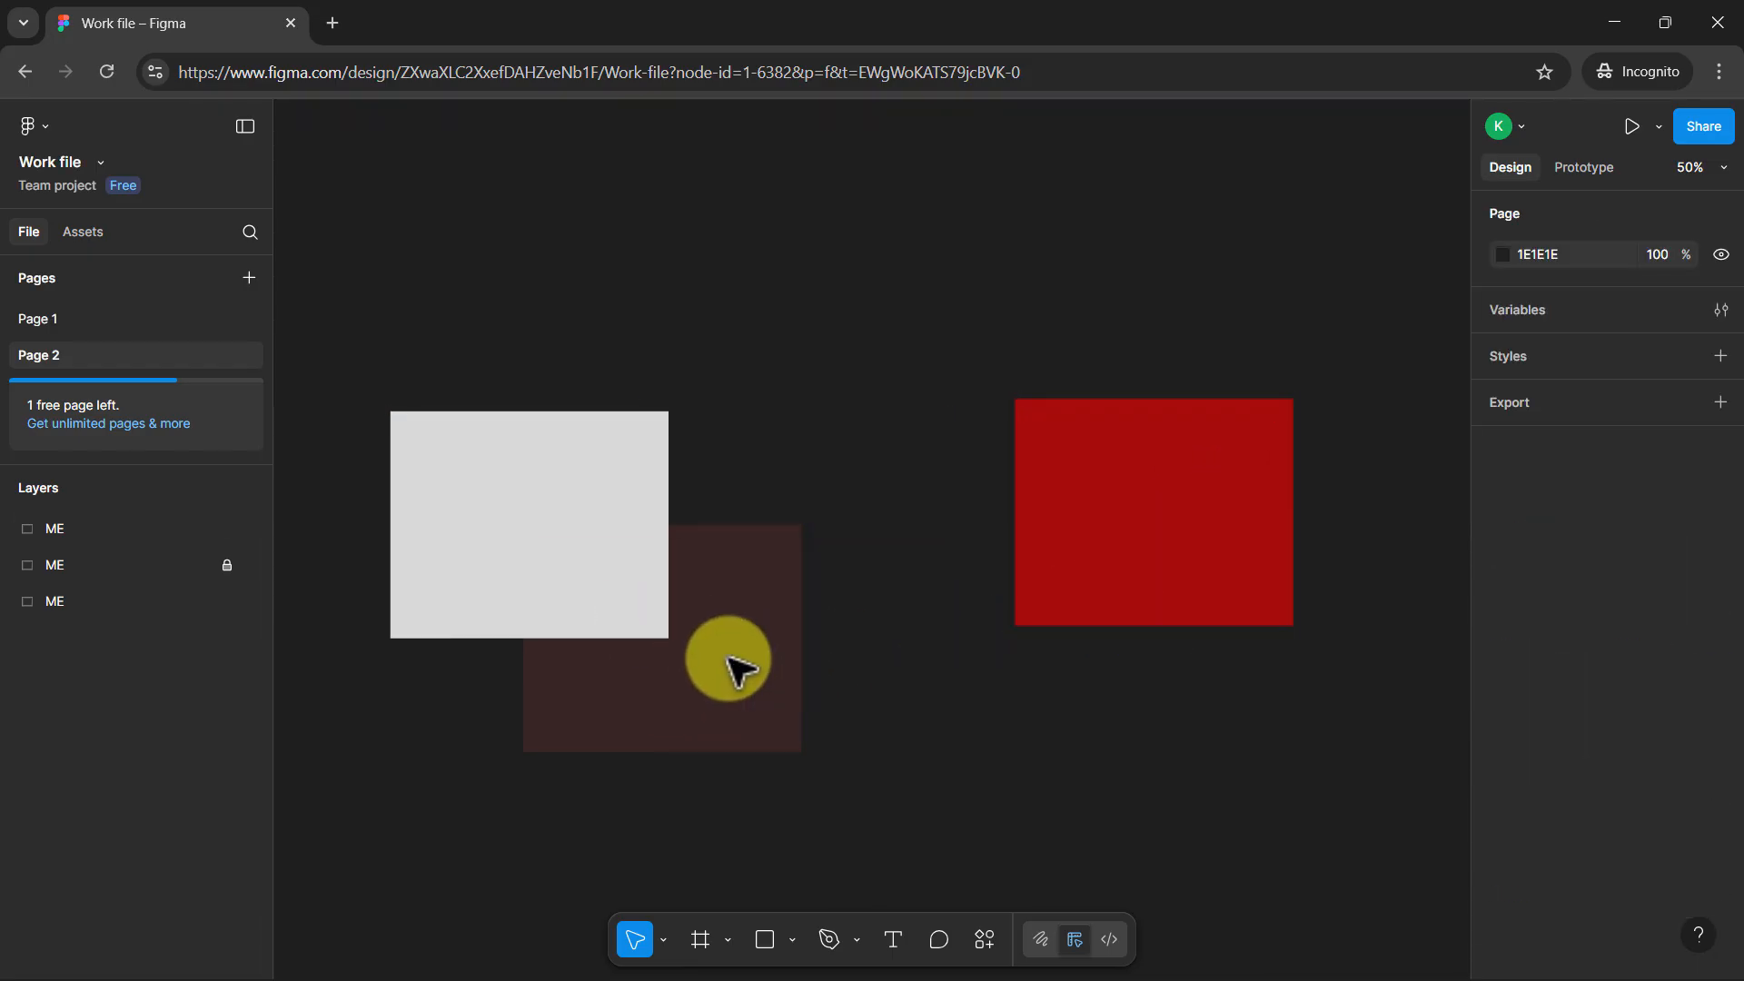
Unlock the dark brown rectangle's layer and move the rectangle to about X 870, Y -168, between the grey and red rectangles
click(225, 565)
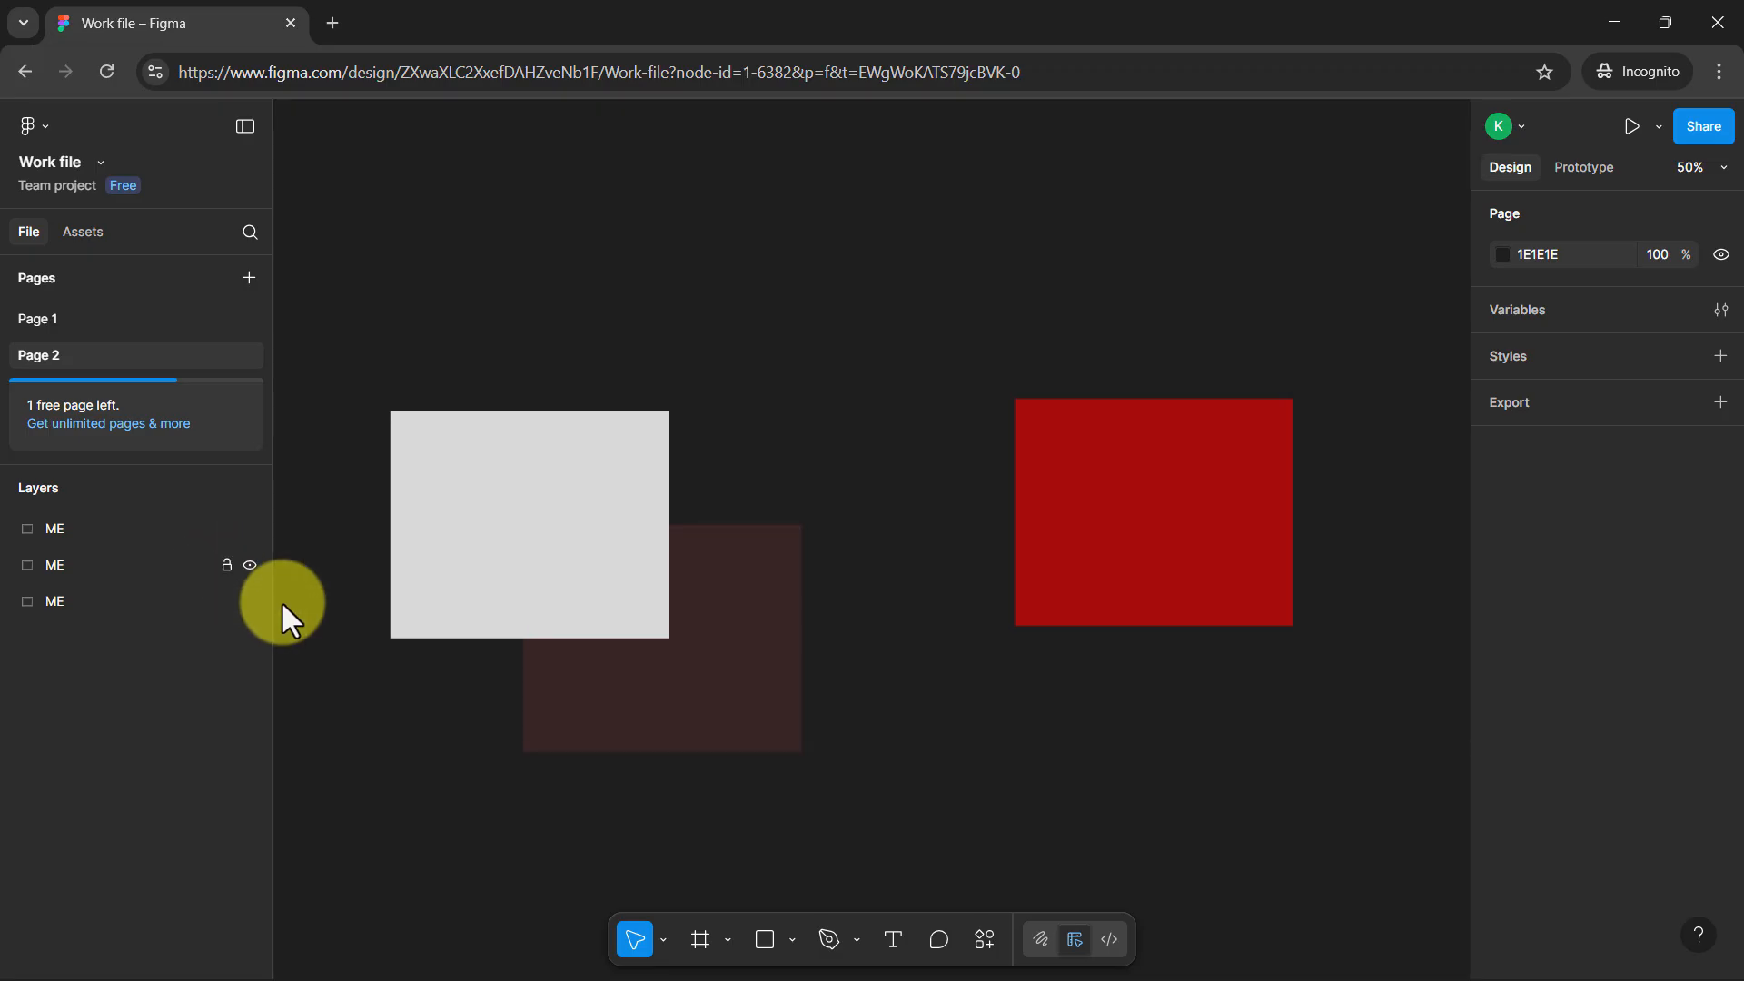
drag(798, 708, 938, 760)
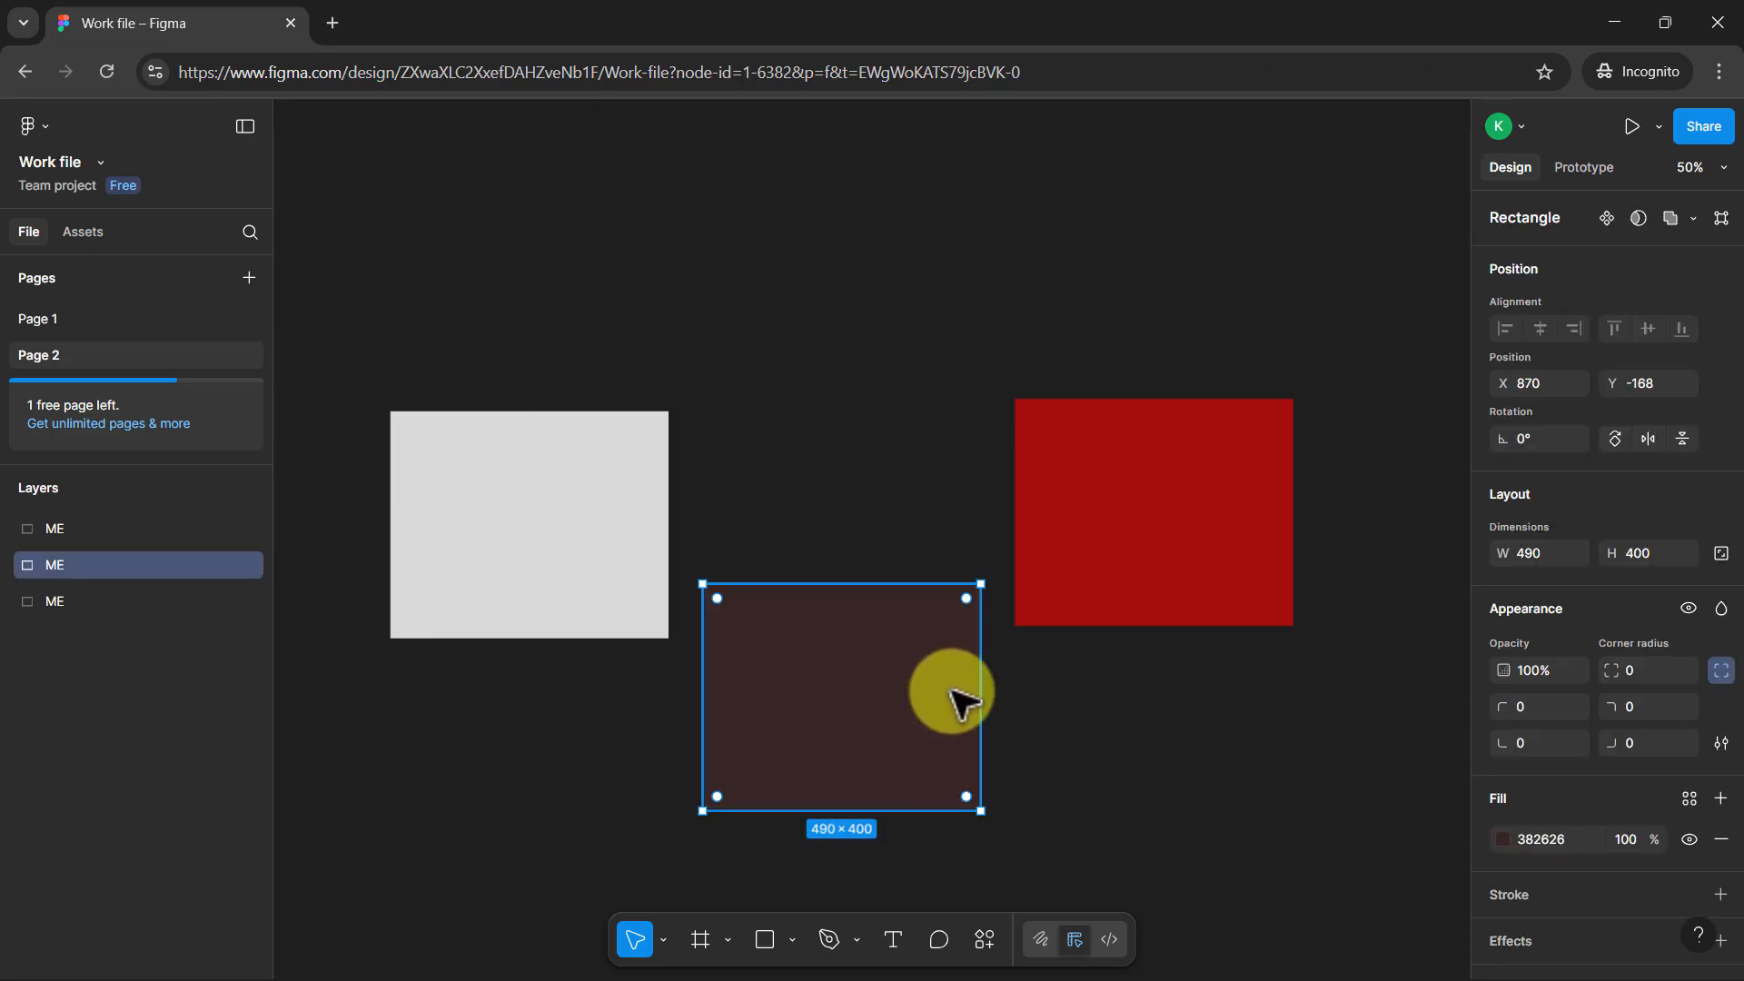
Select the dark brown and red rectangles together and look up the Group selection command among their options
shift+click(1068, 538)
right_click(1078, 543)
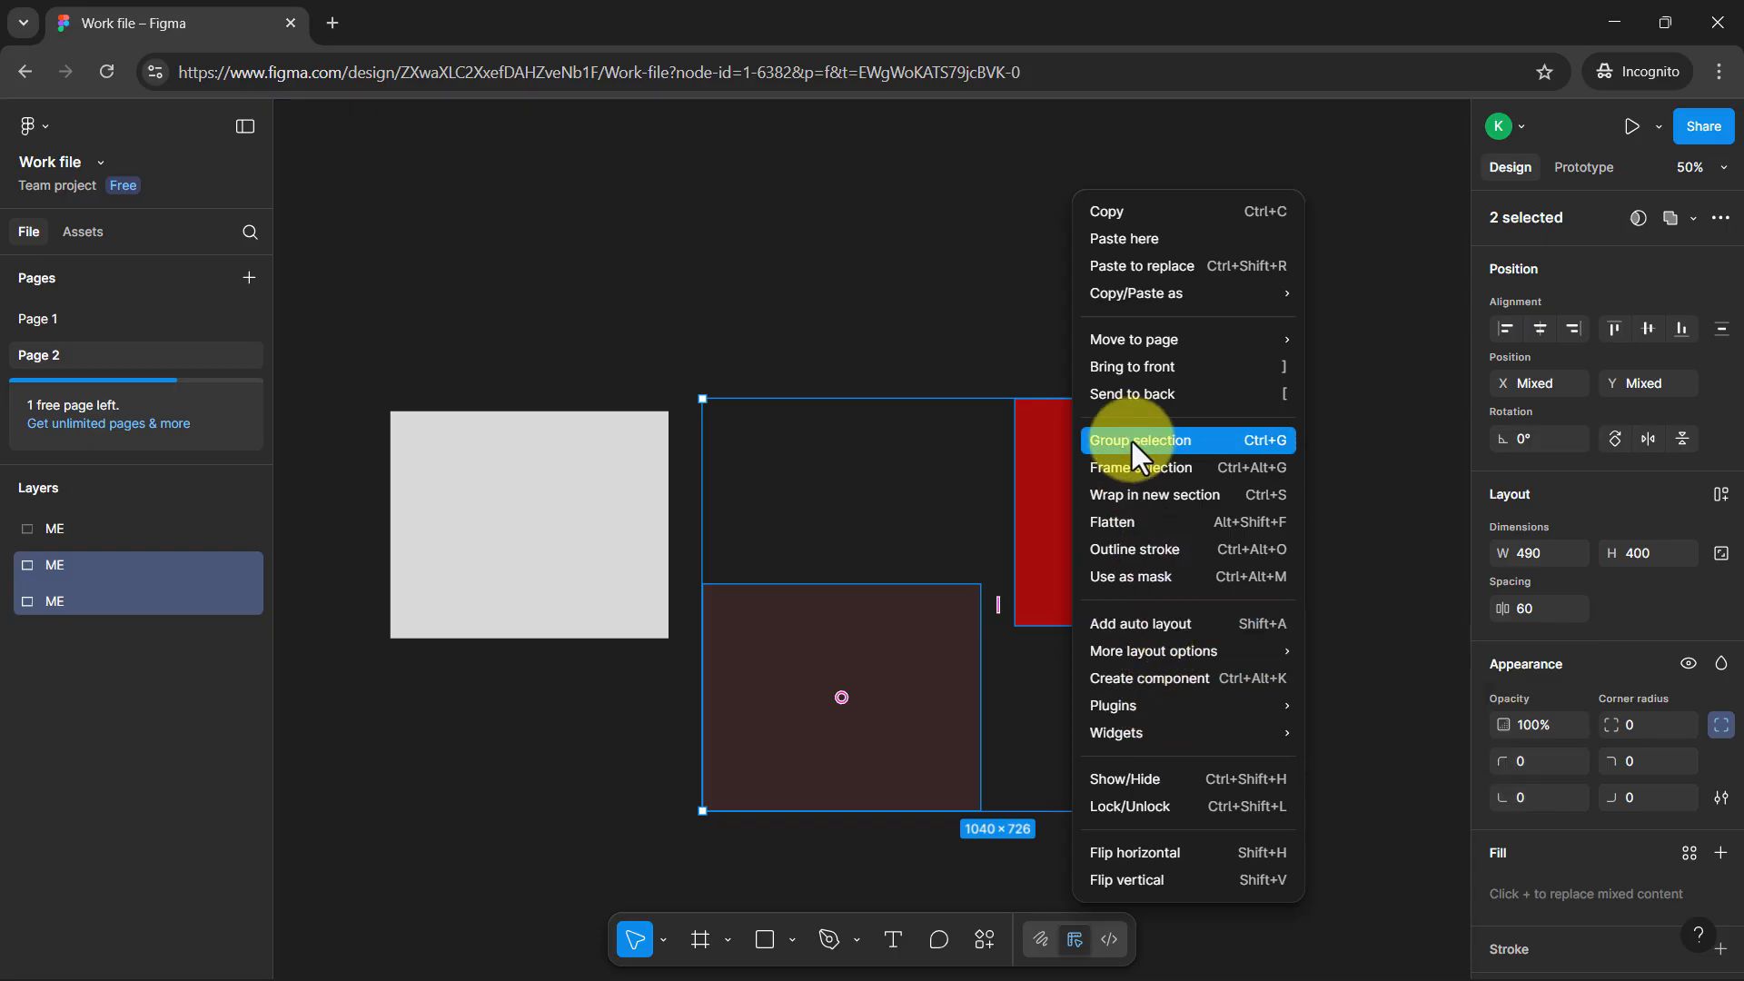
click(884, 499)
Move the dark brown rectangle over the red one's lower-left corner, group the two rectangles, and expand the group's layer
click(859, 637)
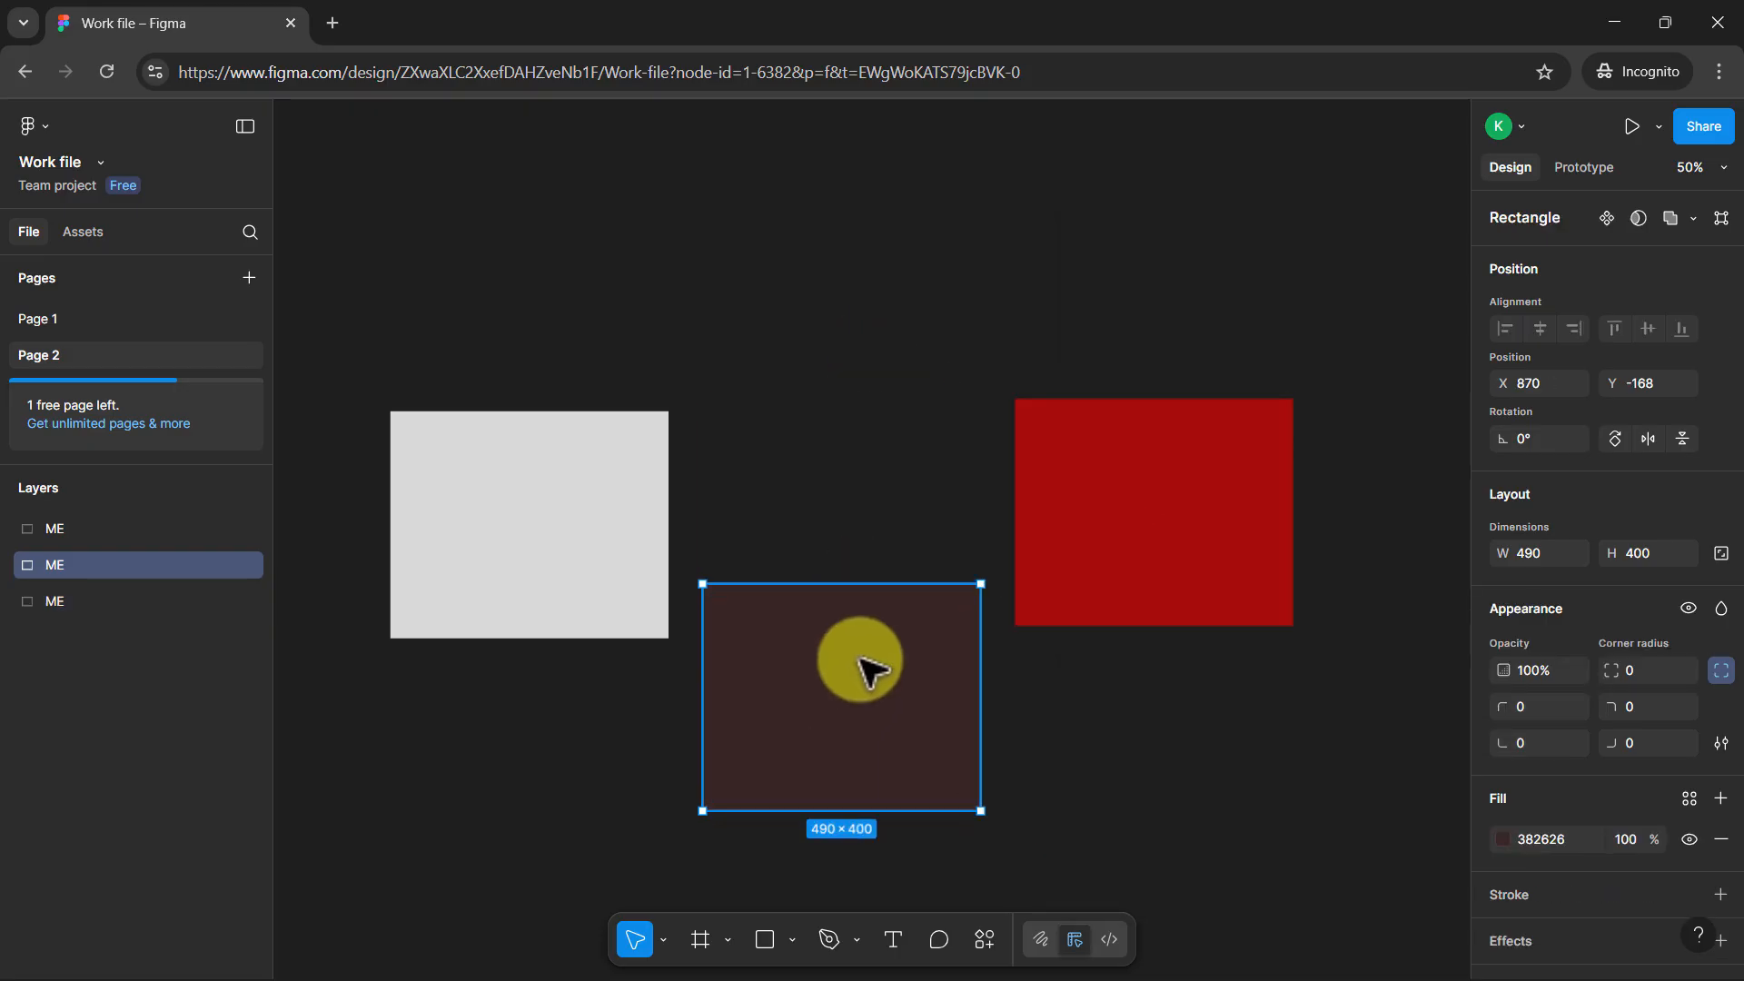
drag(864, 669, 907, 615)
drag(871, 339, 1226, 620)
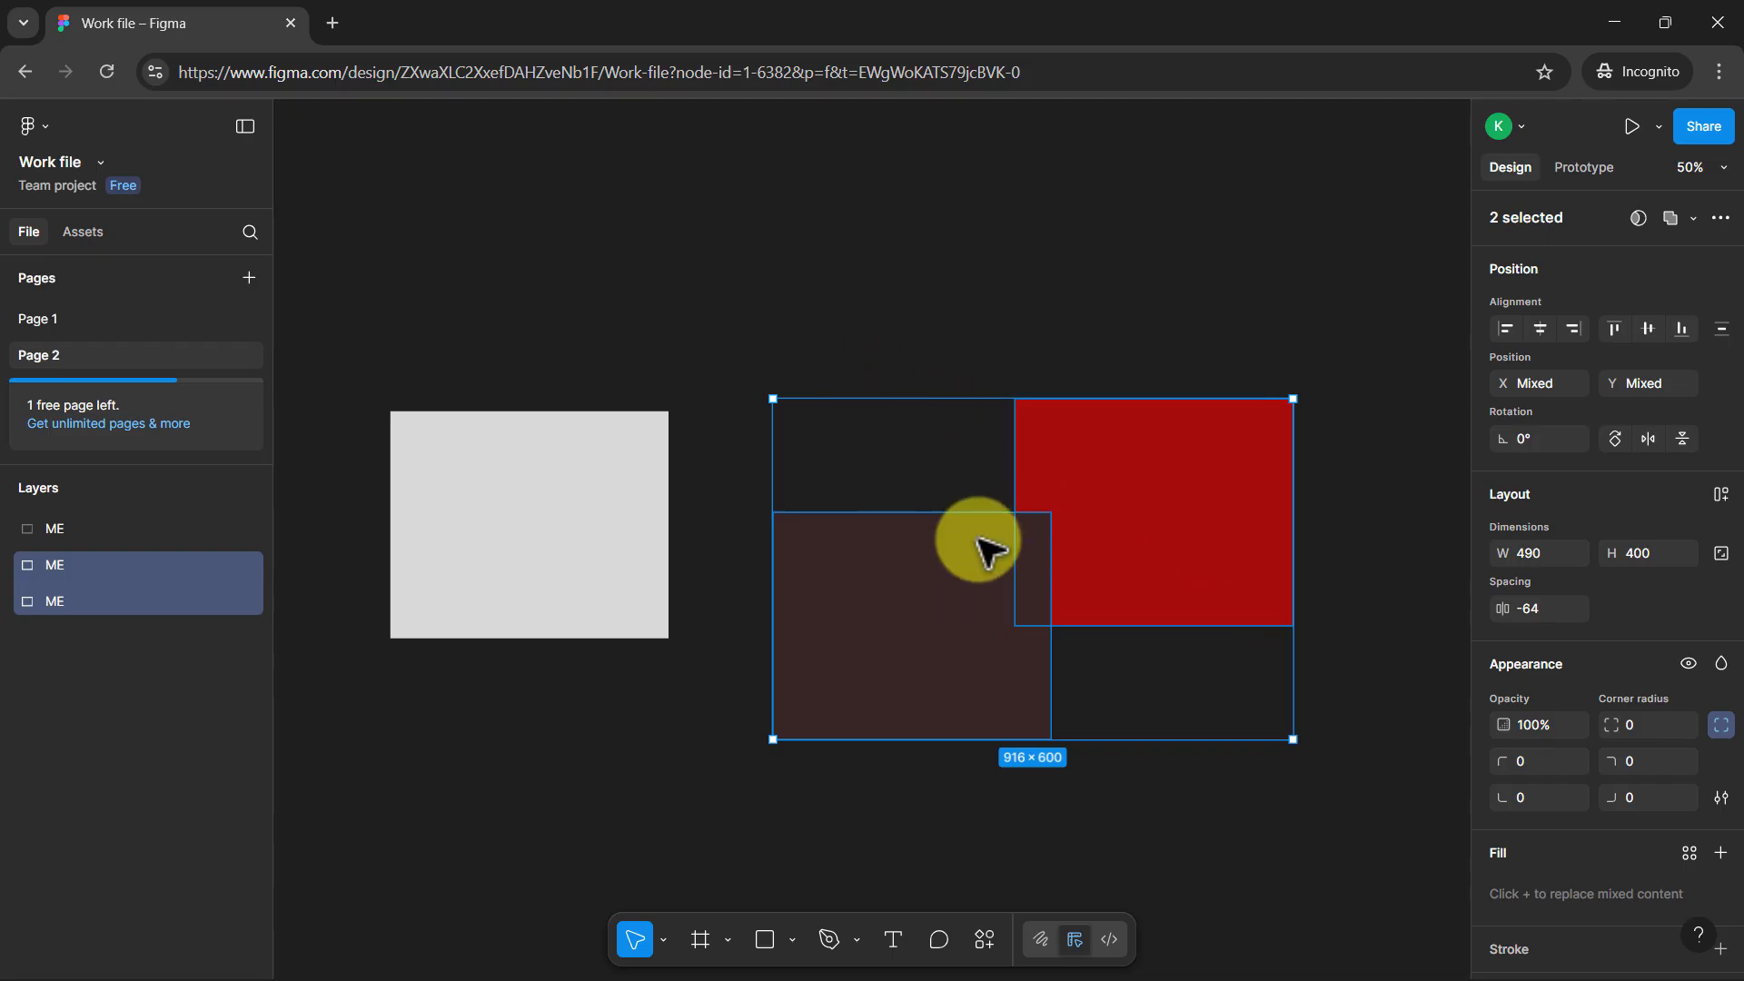
key(ctrl+g)
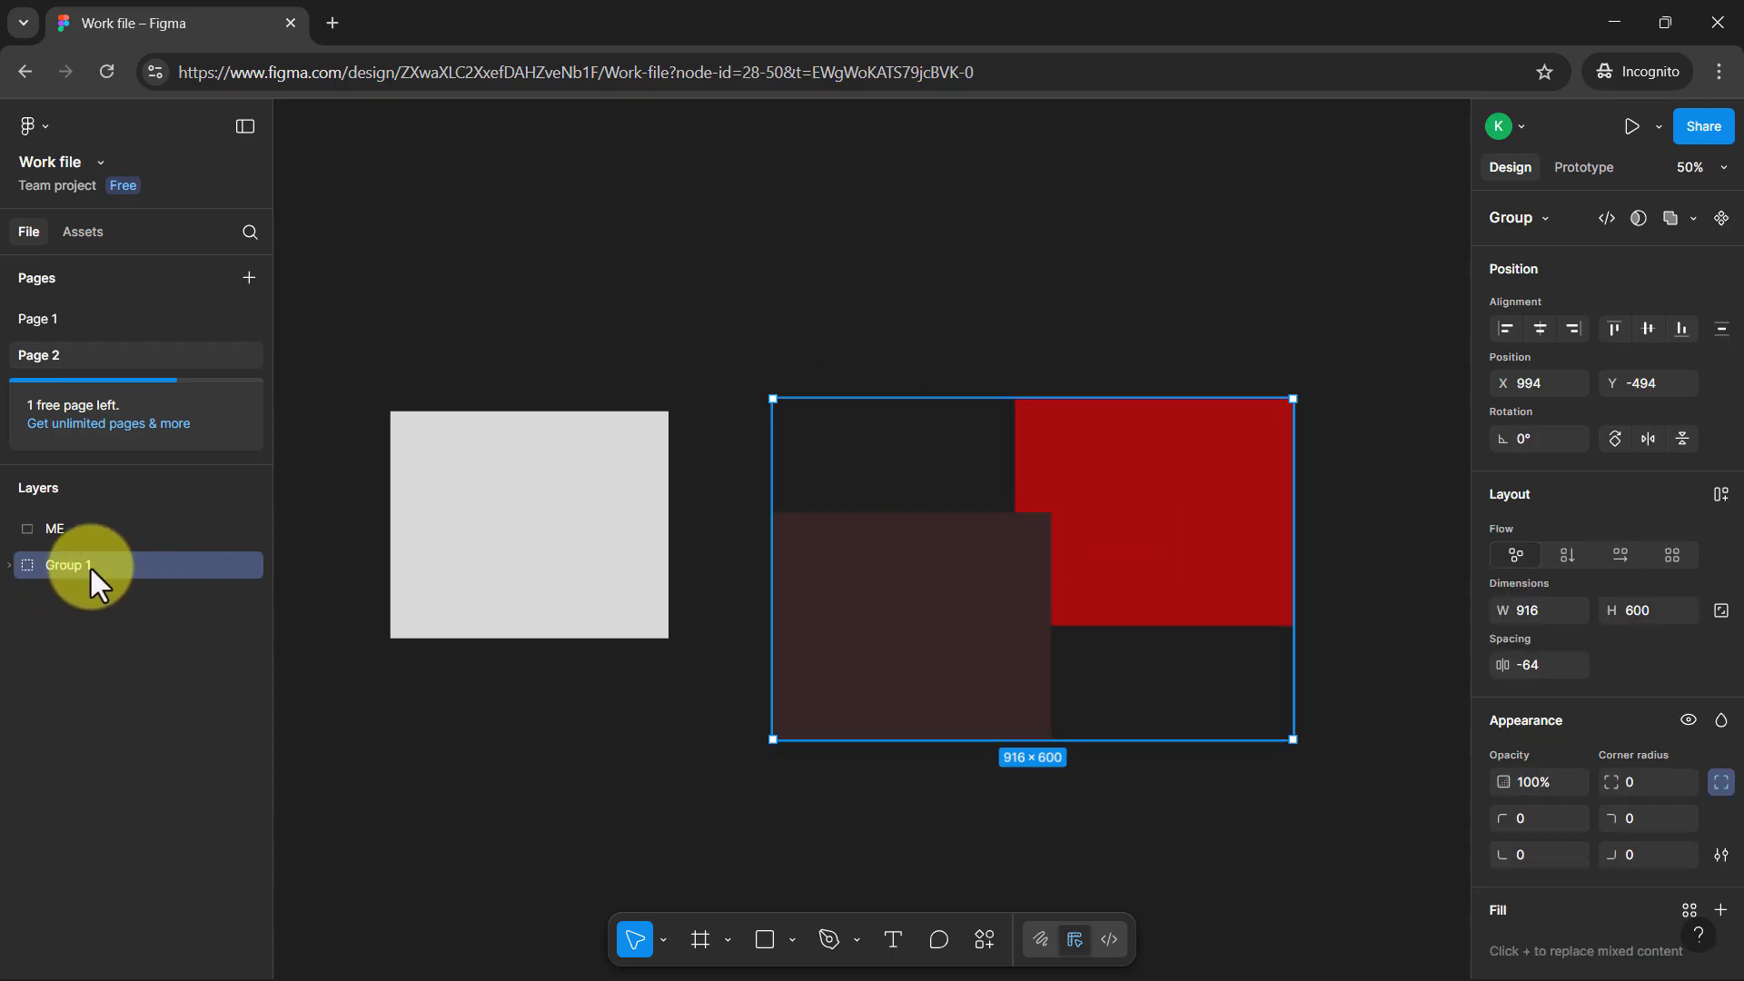
click(9, 565)
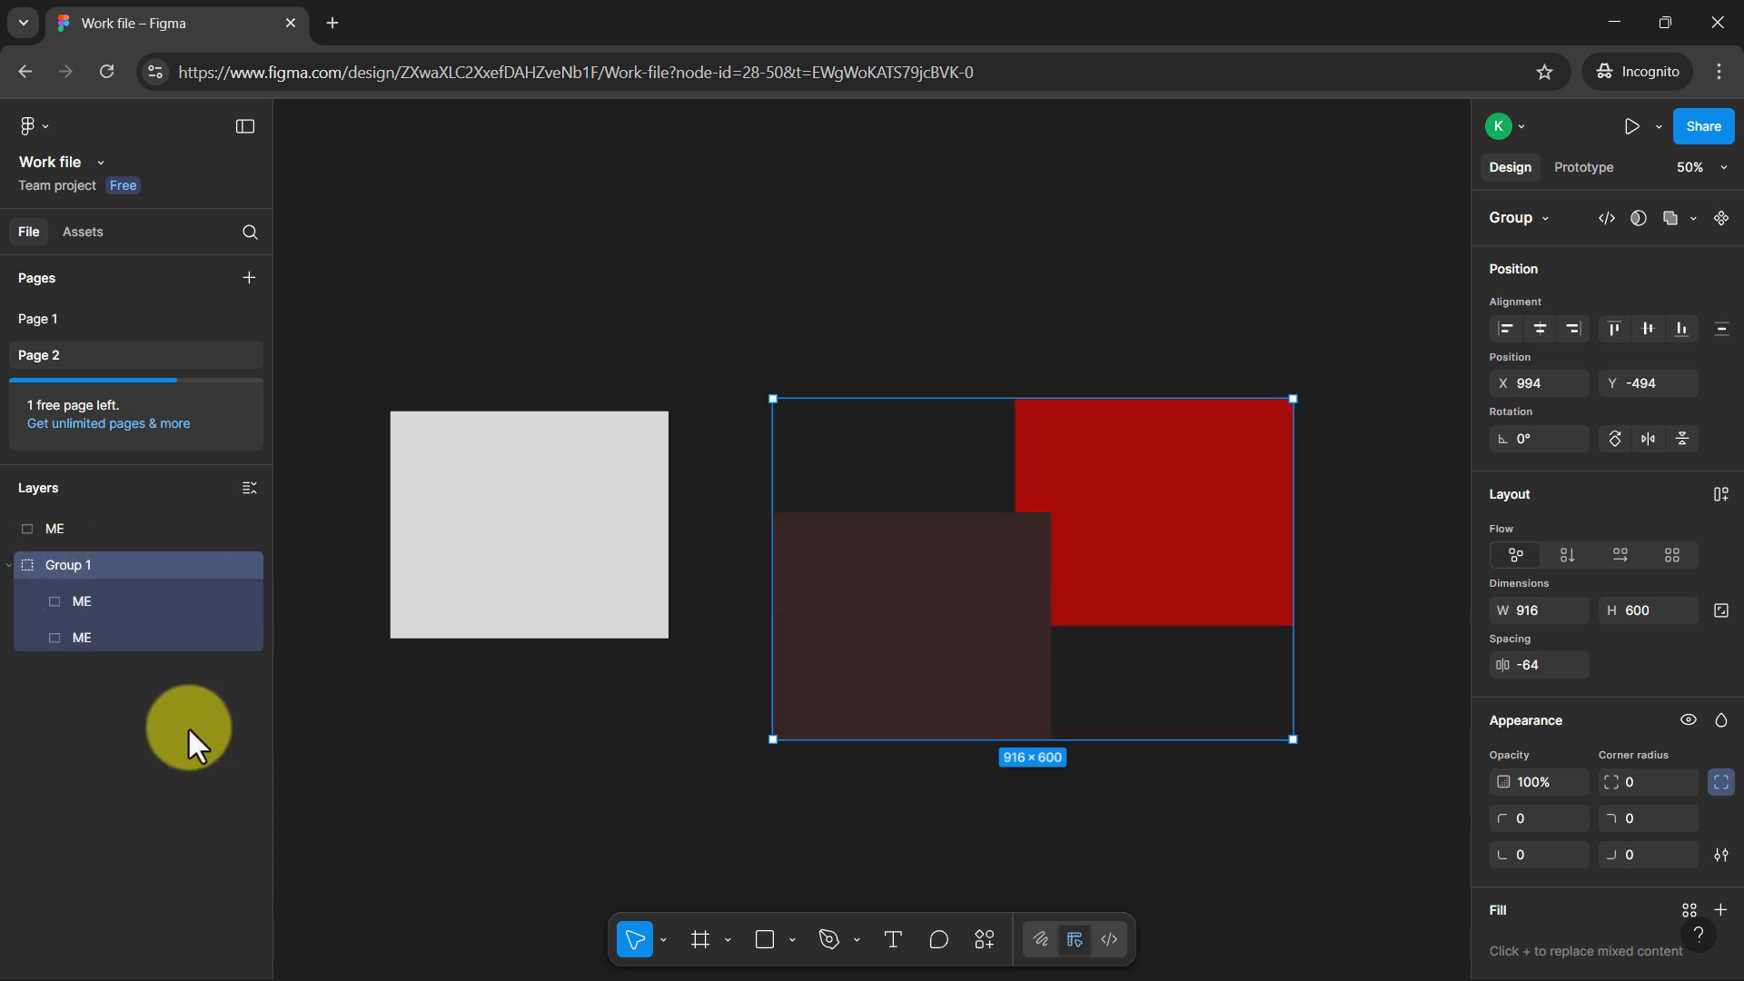
Duplicate the grey rectangle to about X 334, Y -790 and fill the copy with dark green 3F551B
click(600, 511)
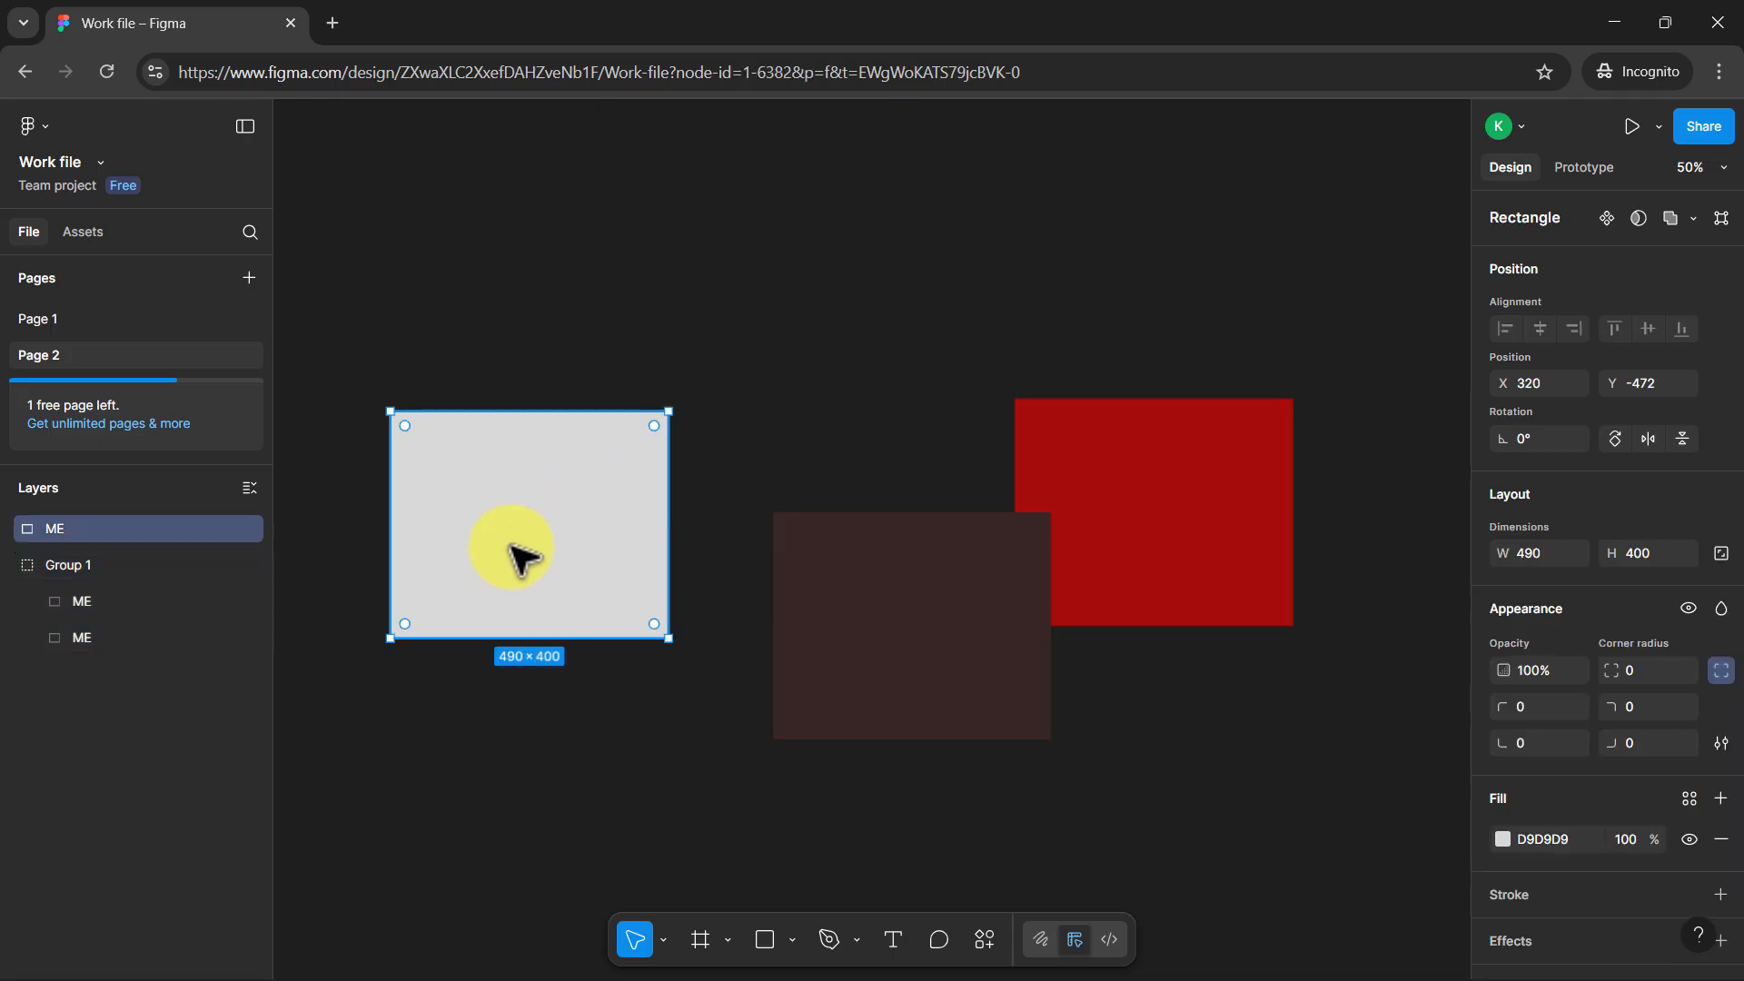
key(ctrl+d)
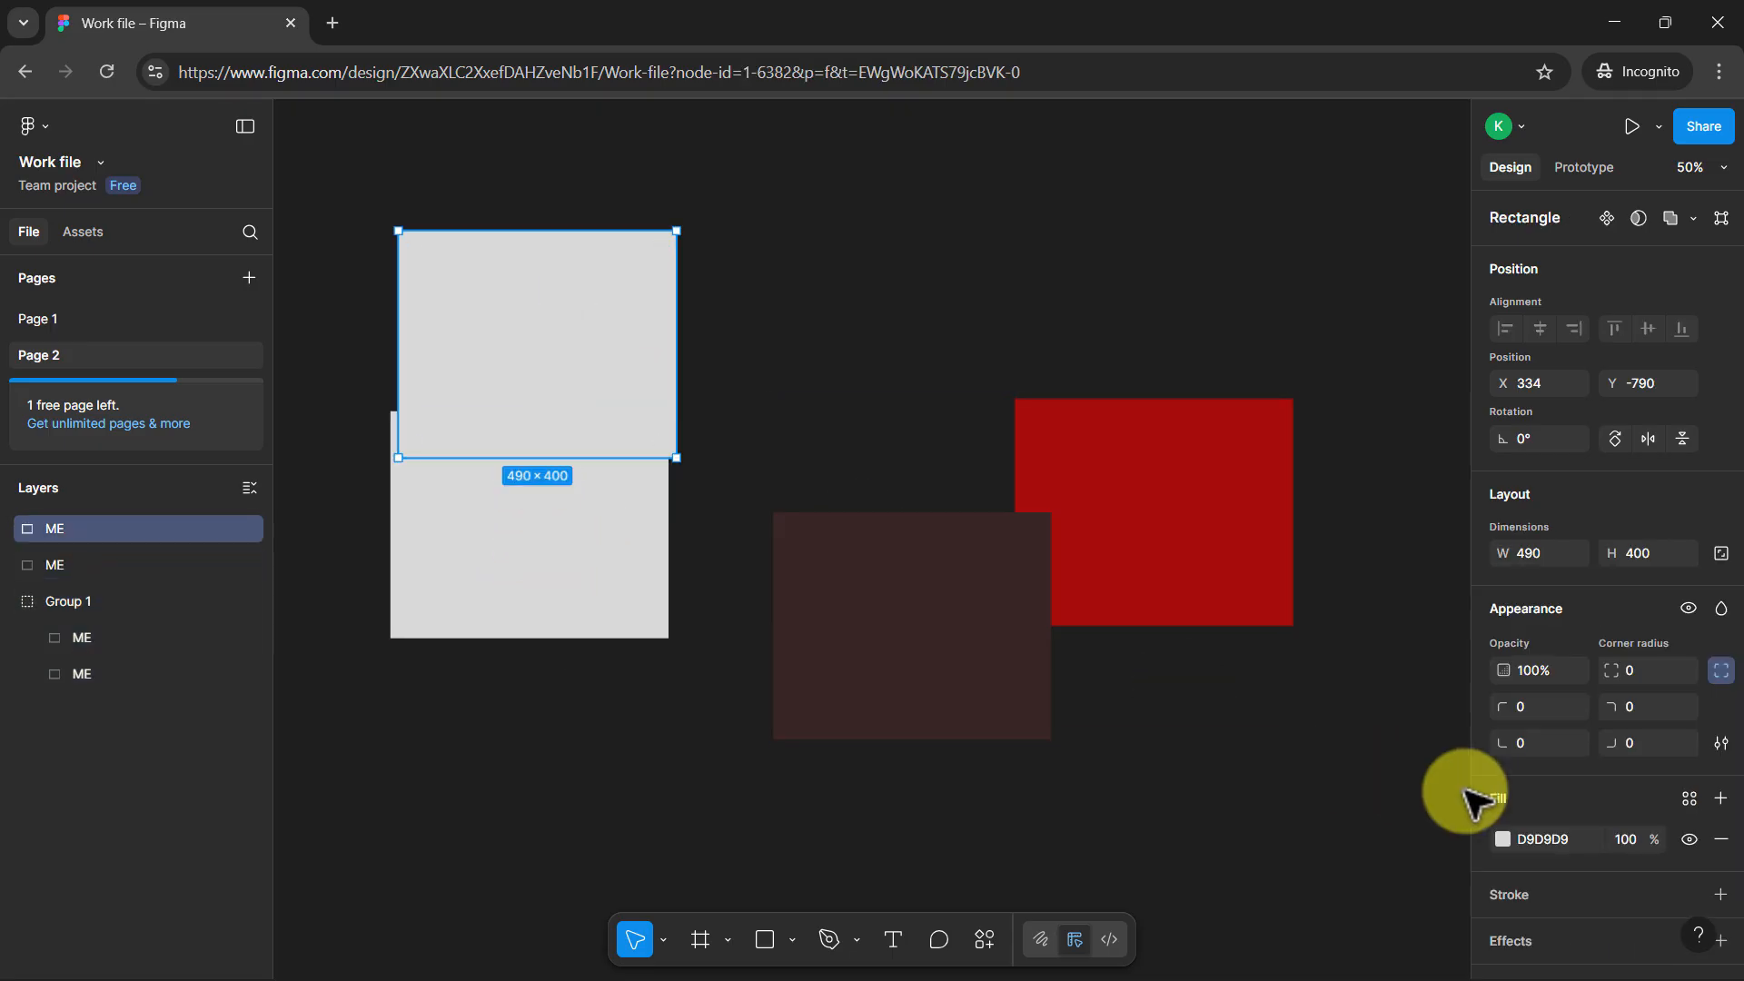
click(1503, 838)
drag(1337, 720, 1378, 665)
click(1309, 766)
click(735, 359)
Group the green and grey rectangles and move the group to about X 276, Y -772
drag(490, 146, 646, 750)
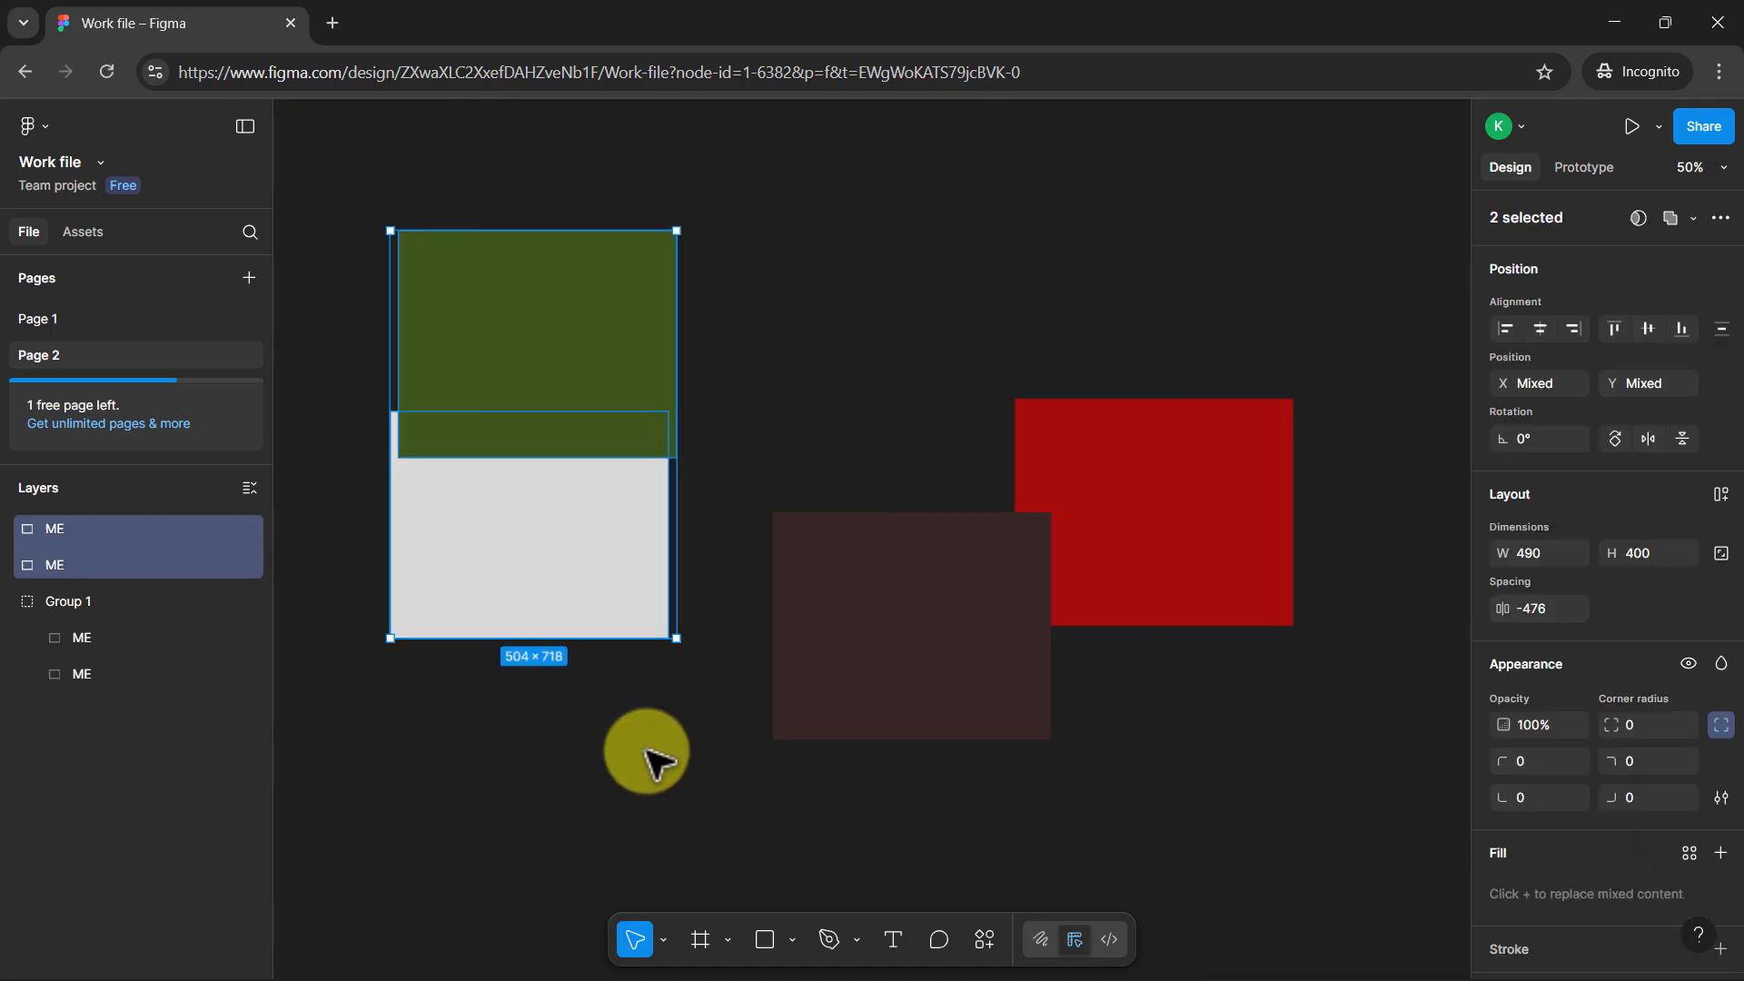
key(ctrl+g)
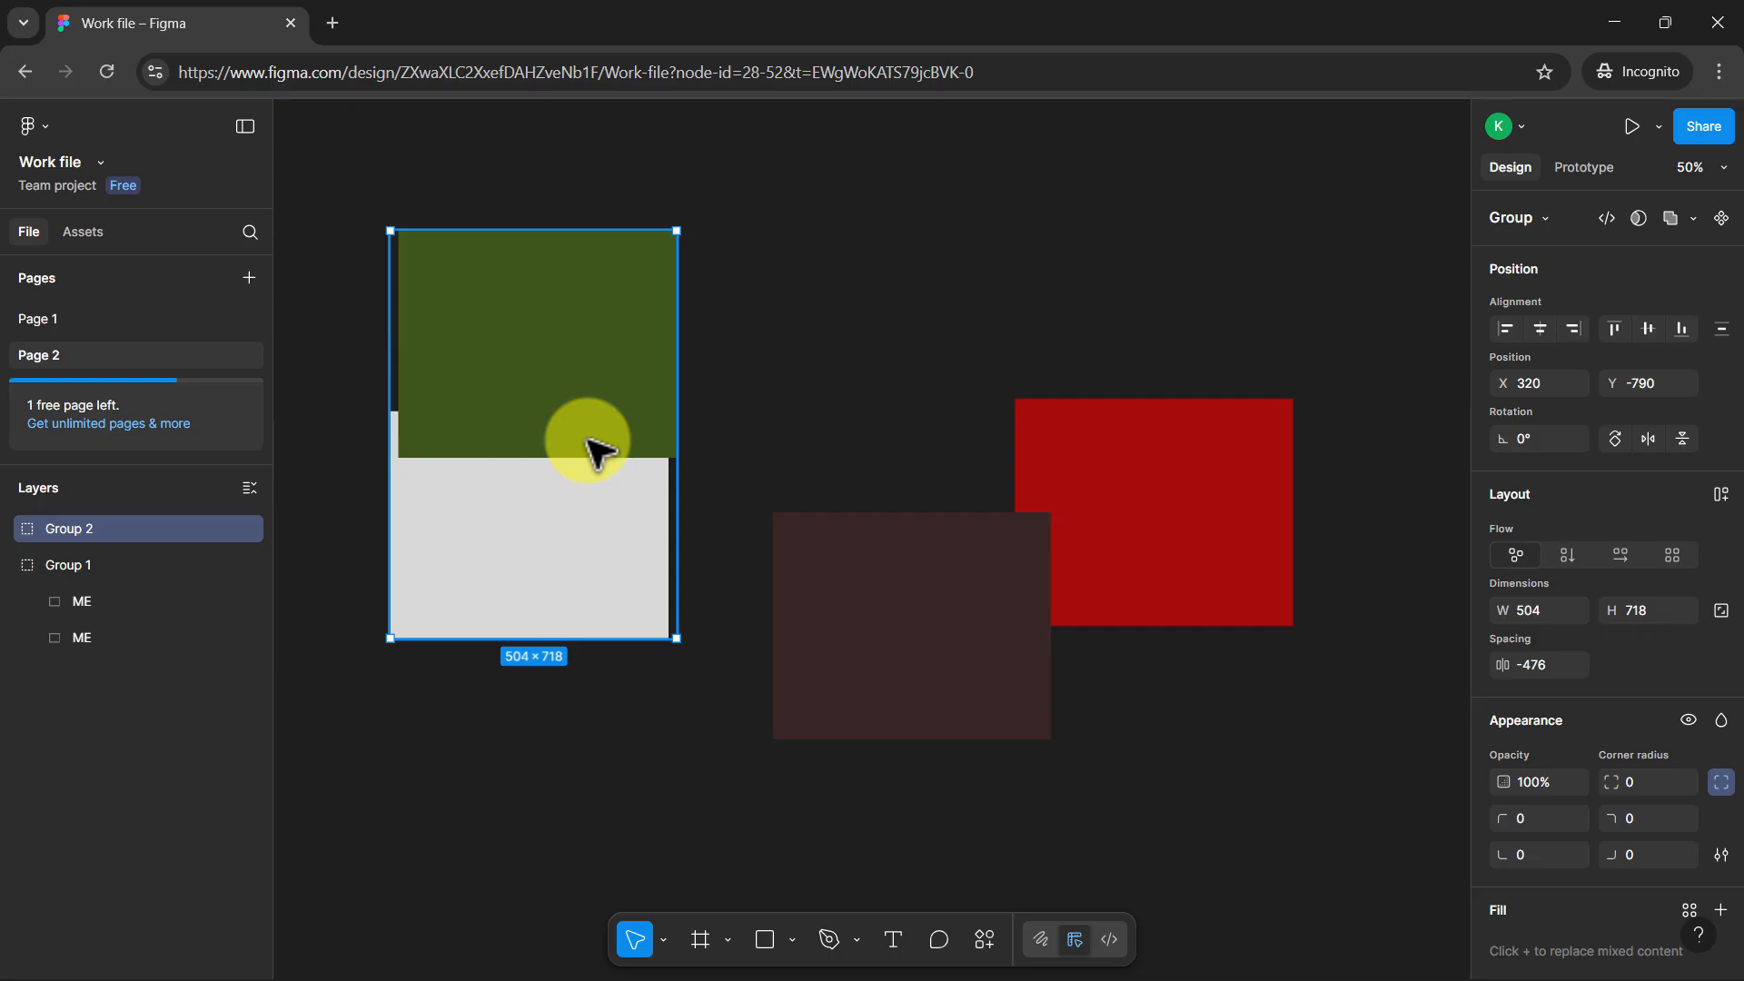
mouse_move(587, 372)
mouse_down()
mouse_move(558, 364)
mouse_move(556, 382)
mouse_up()
Look up the Ungroup command among the green and grey group's options, ungroup it, and clear the selection
right_click(540, 382)
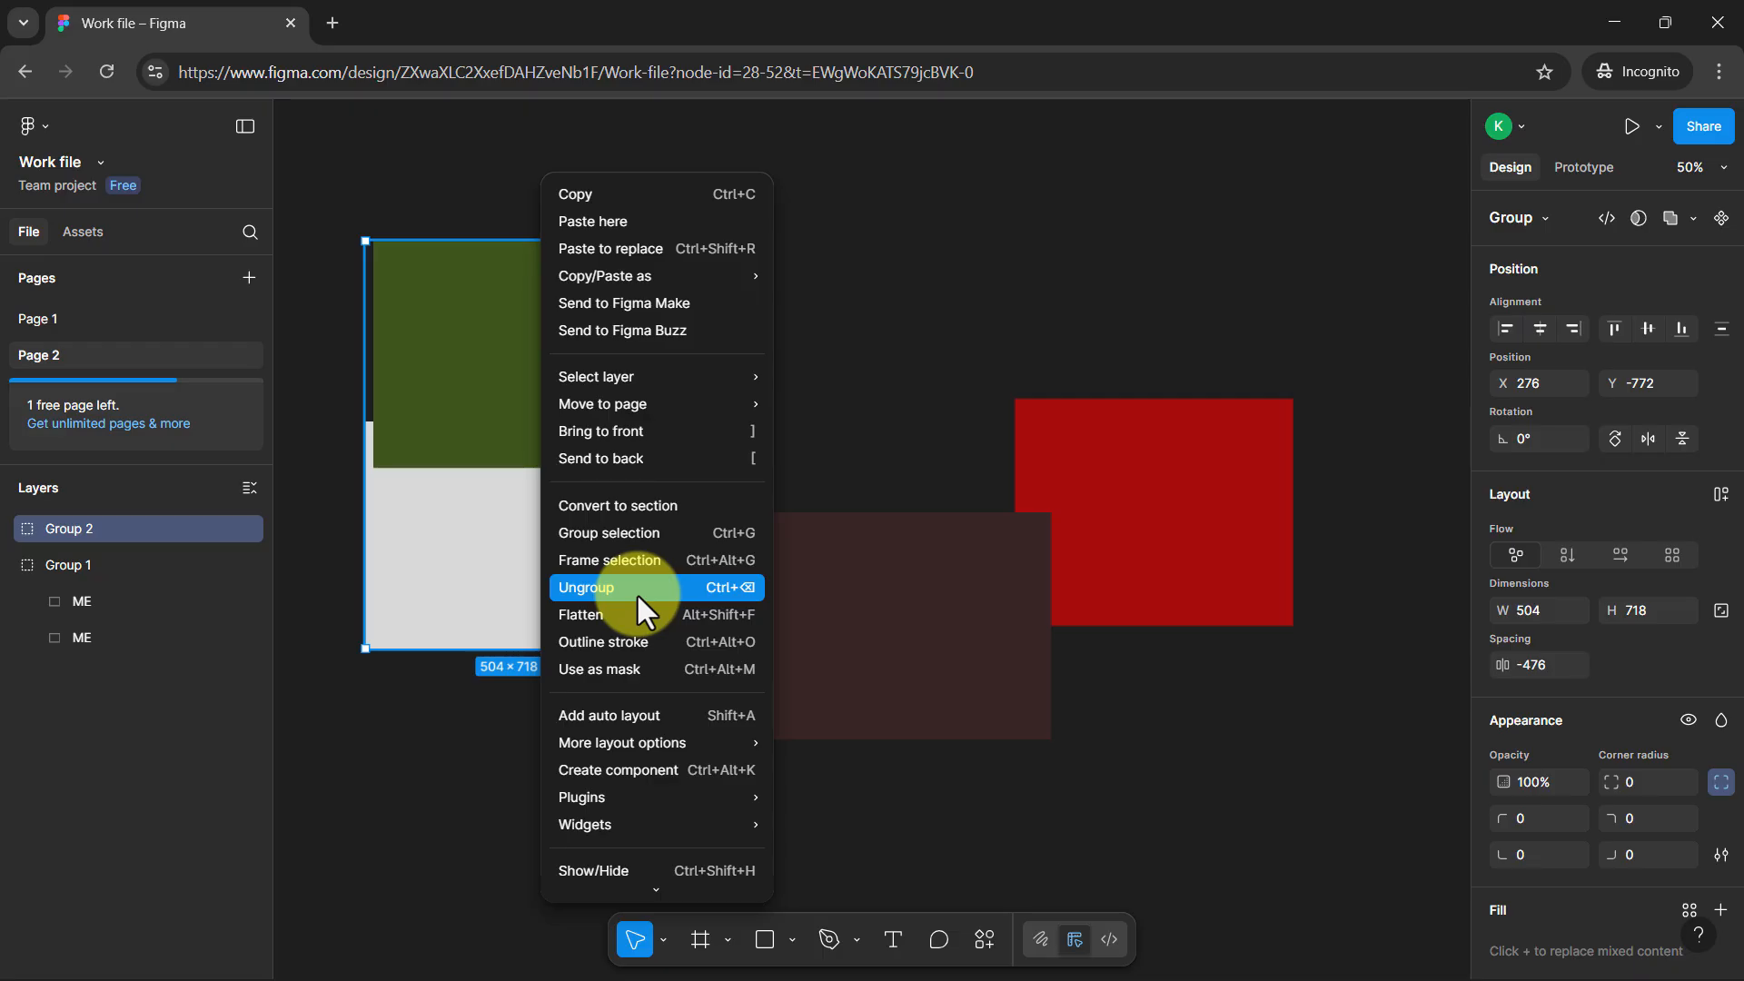
click(836, 331)
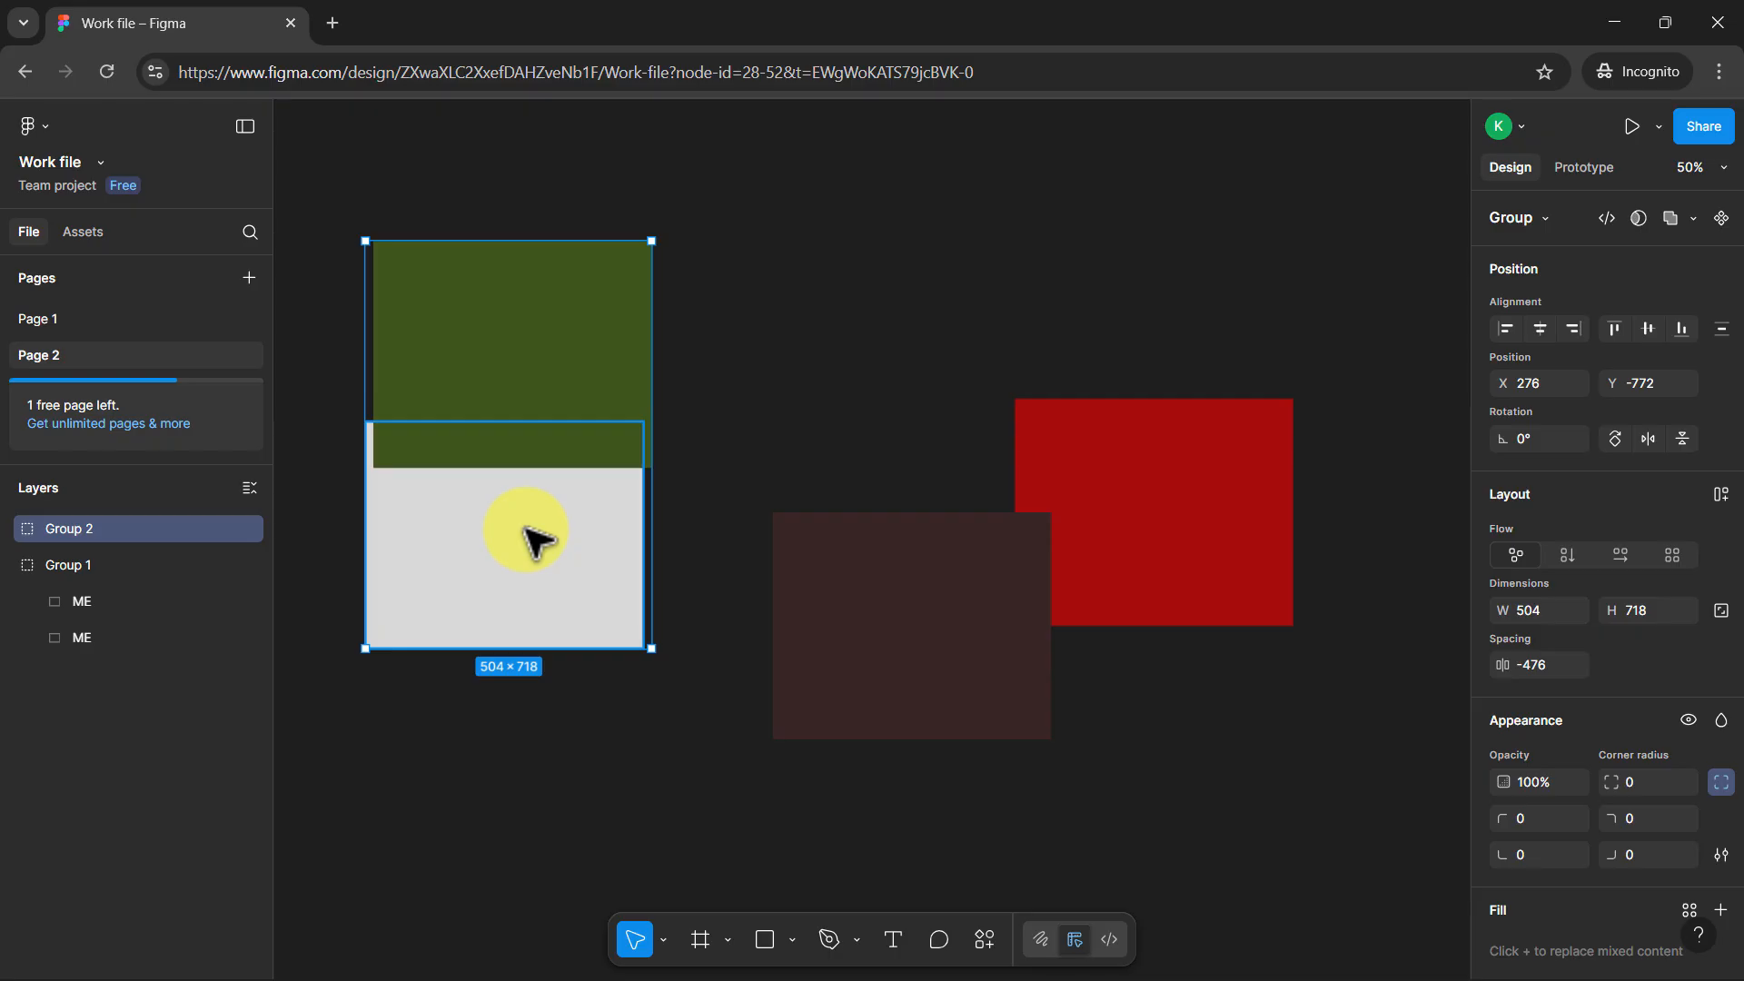
key(ctrl+shift+g)
click(681, 400)
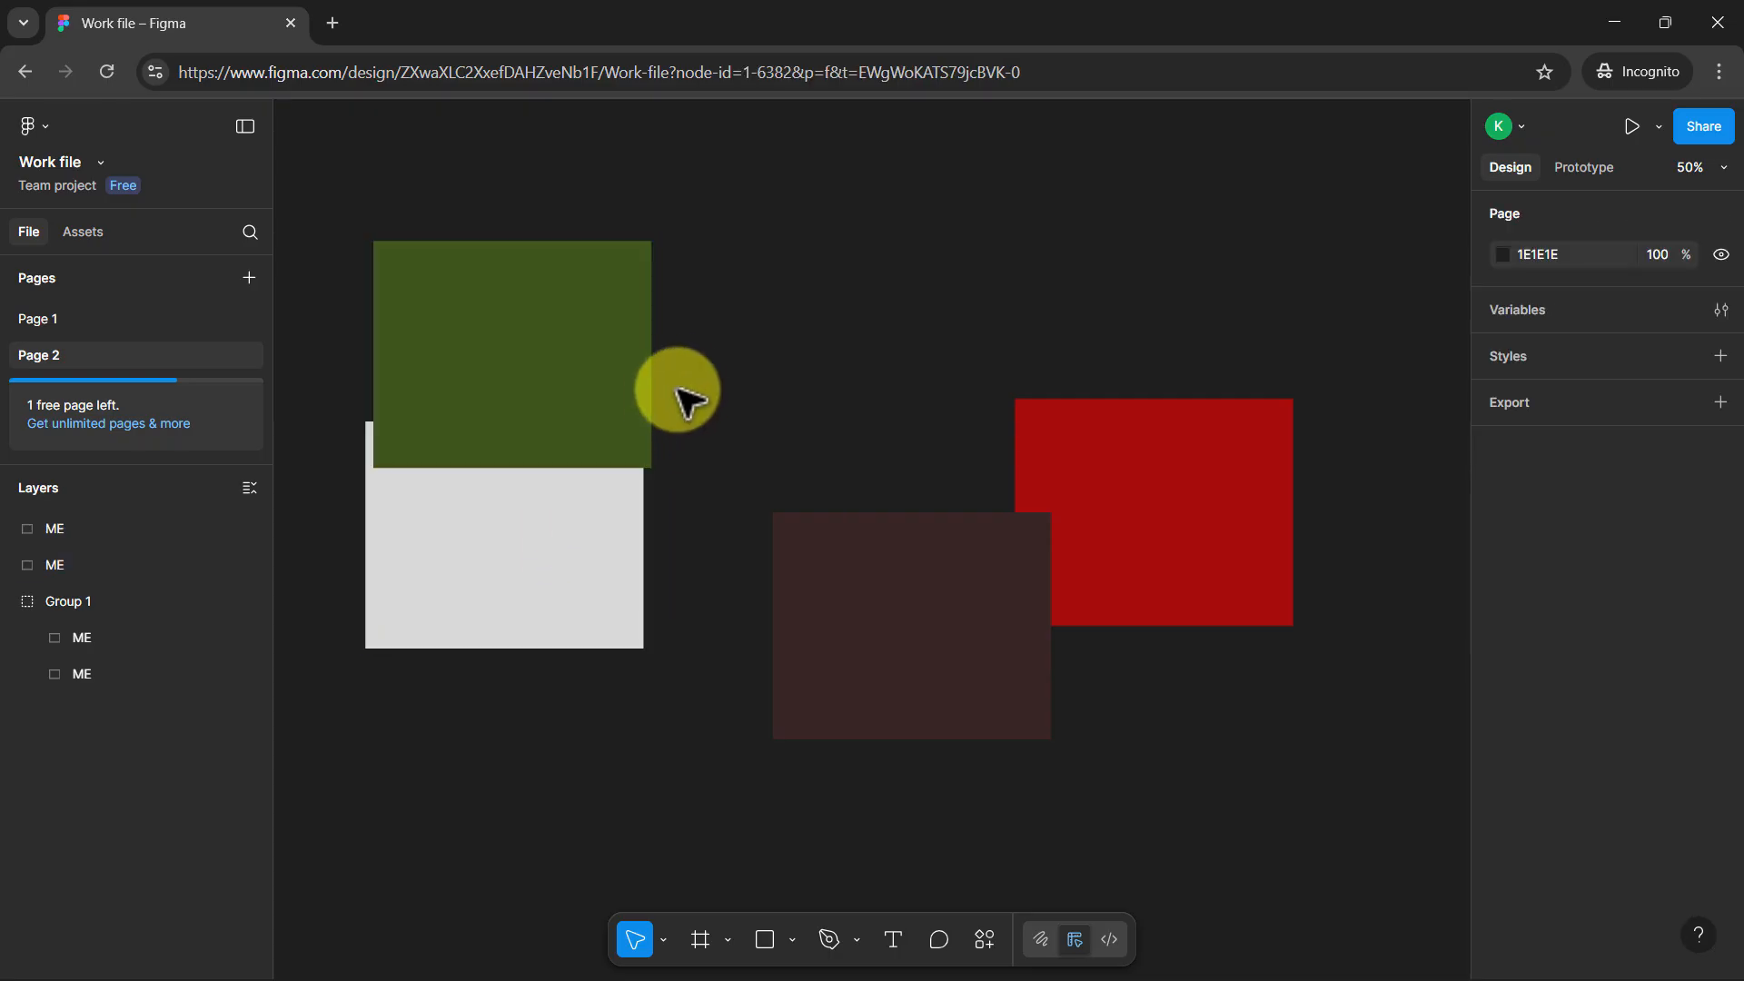
Select the green rectangle alone, select it together with the grey one, and clear the selection
click(573, 362)
drag(538, 193, 521, 635)
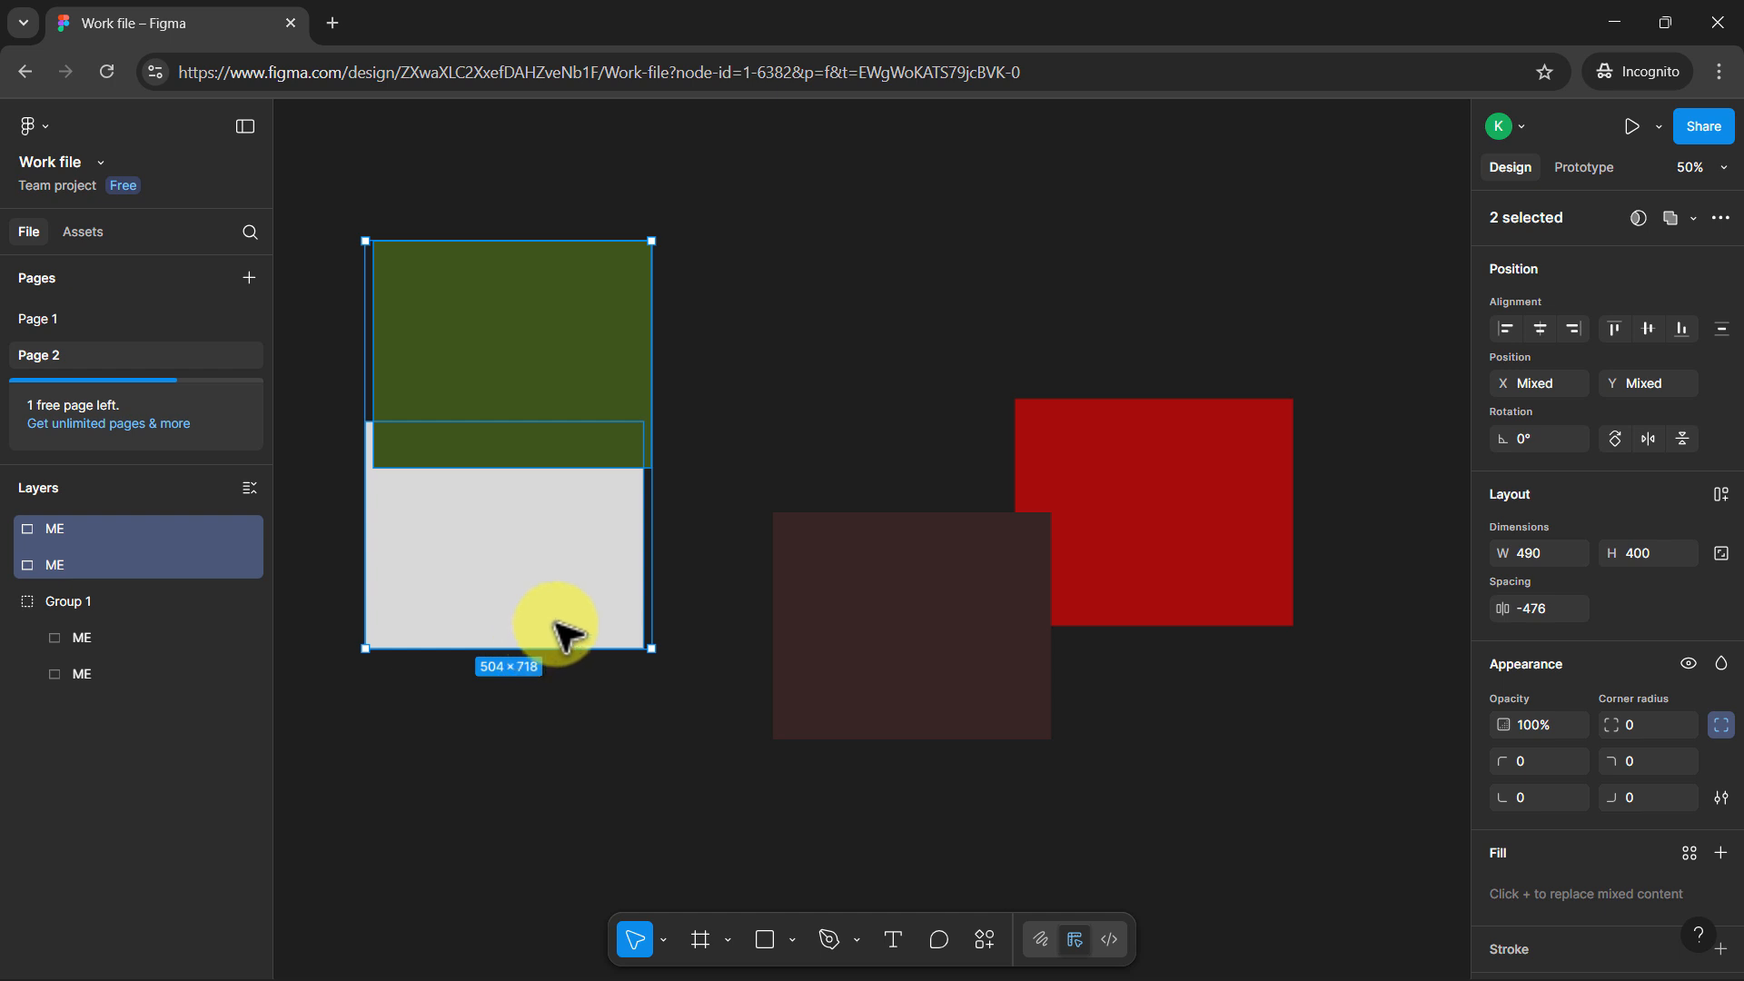
click(909, 437)
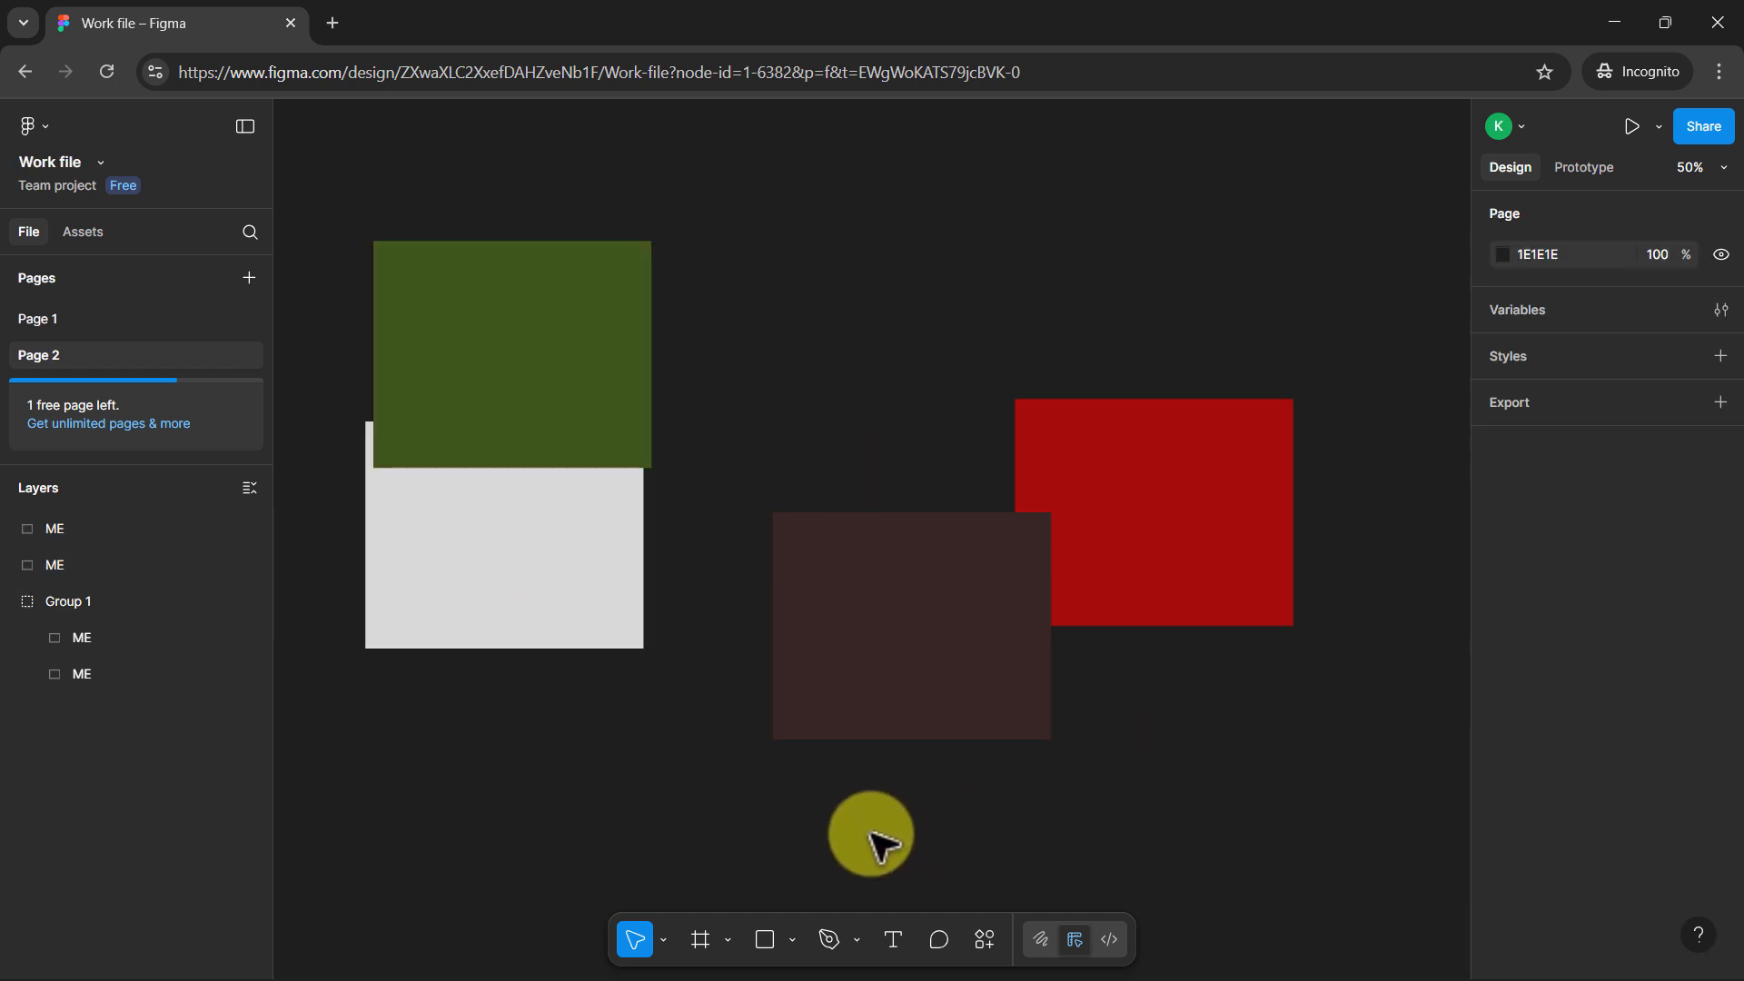
Move the red and dark brown group up to about X 898, Y -910 and deselect it
drag(925, 570, 912, 413)
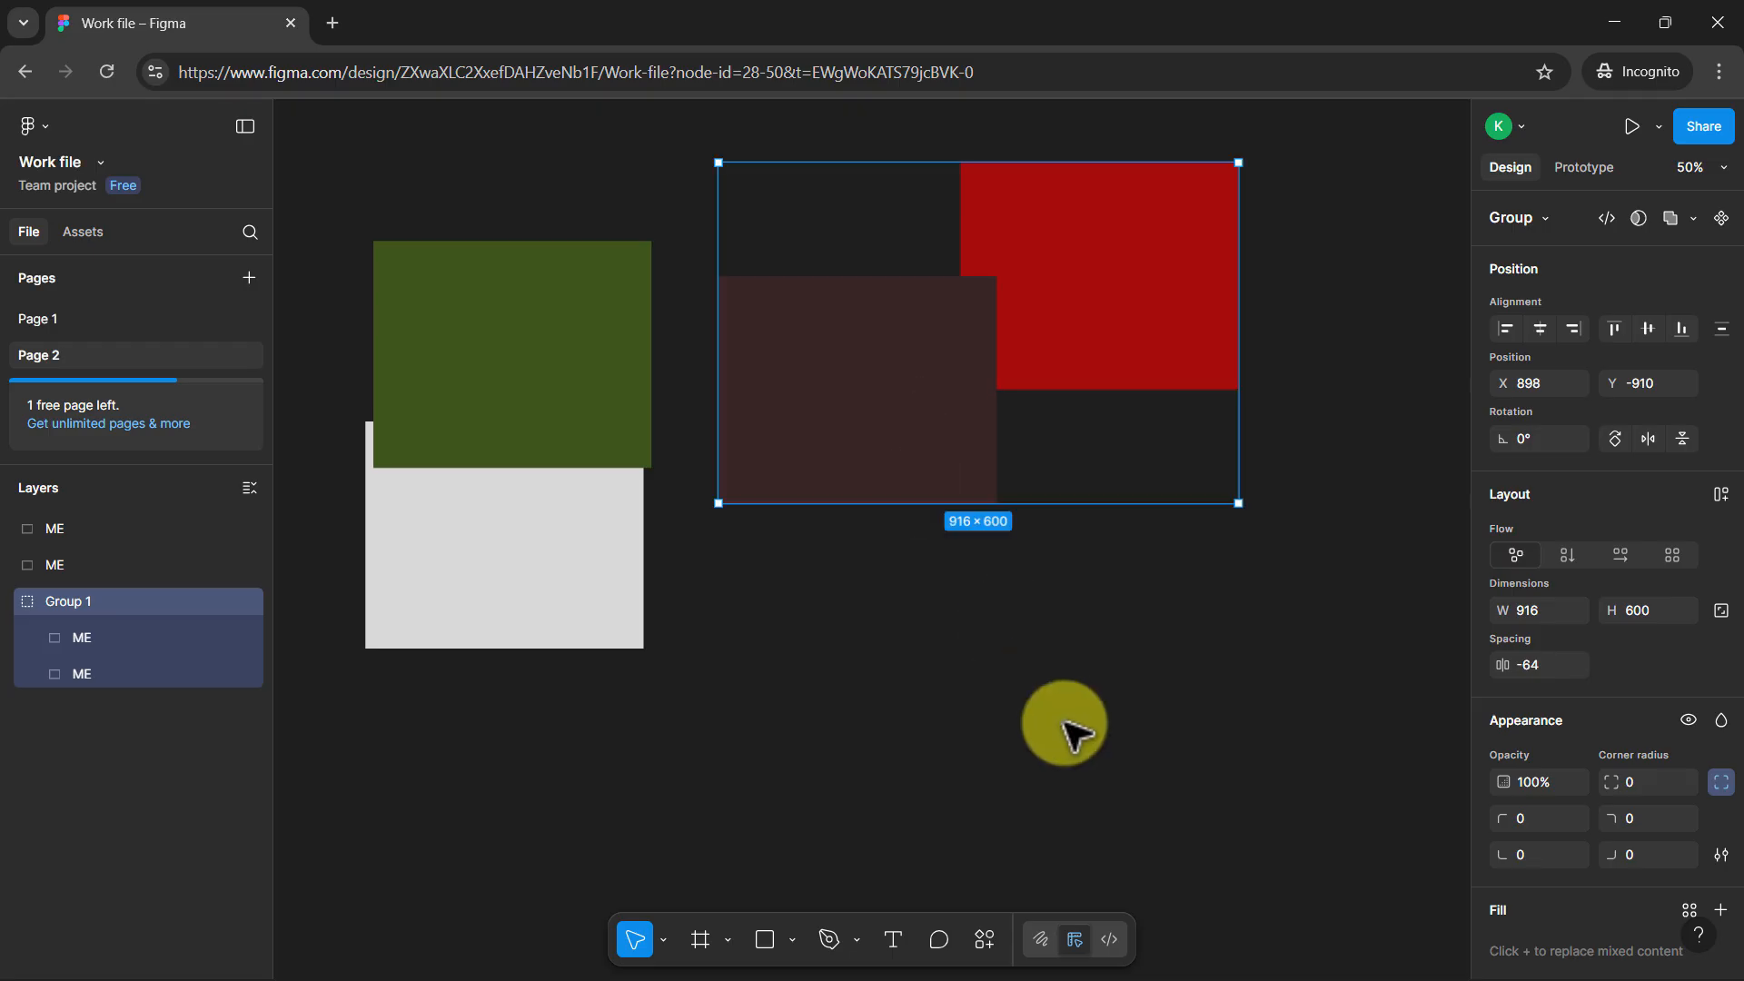
click(1001, 724)
Draw a frame about 746 × 540 in the empty area below the red and dark brown group
scroll(909, 800, down, 3)
scroll(790, 935, up, 2)
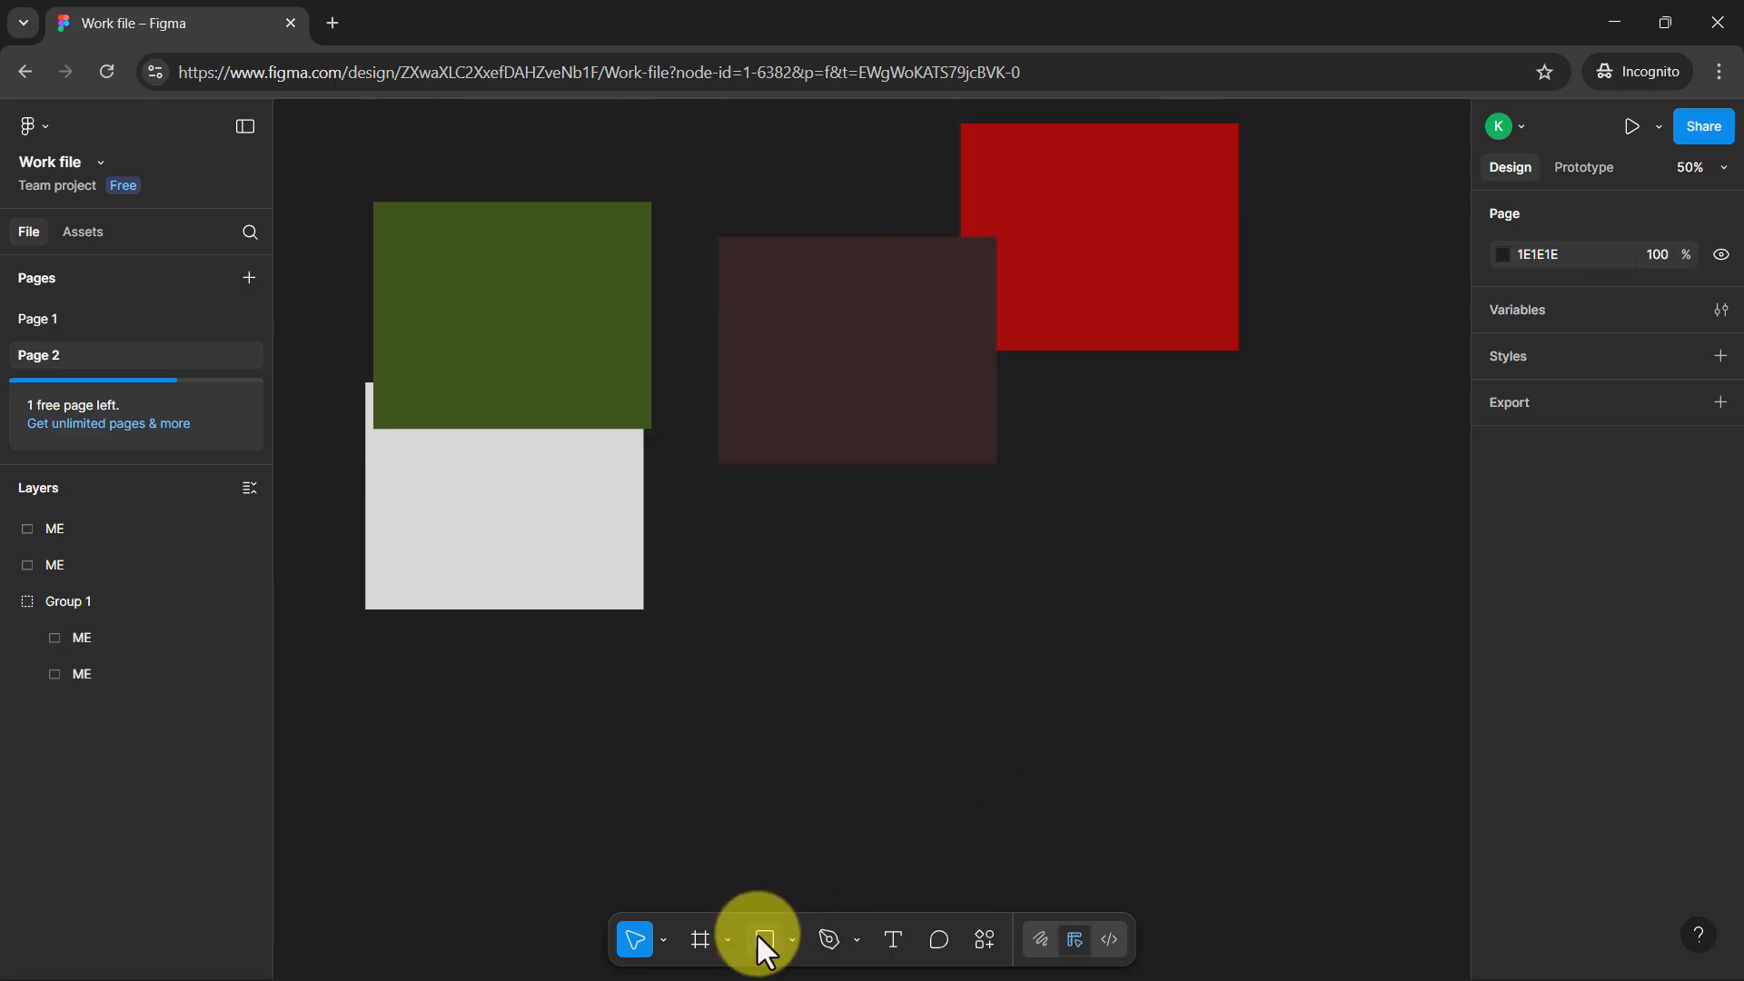
click(704, 941)
drag(906, 531, 1329, 838)
click(1372, 699)
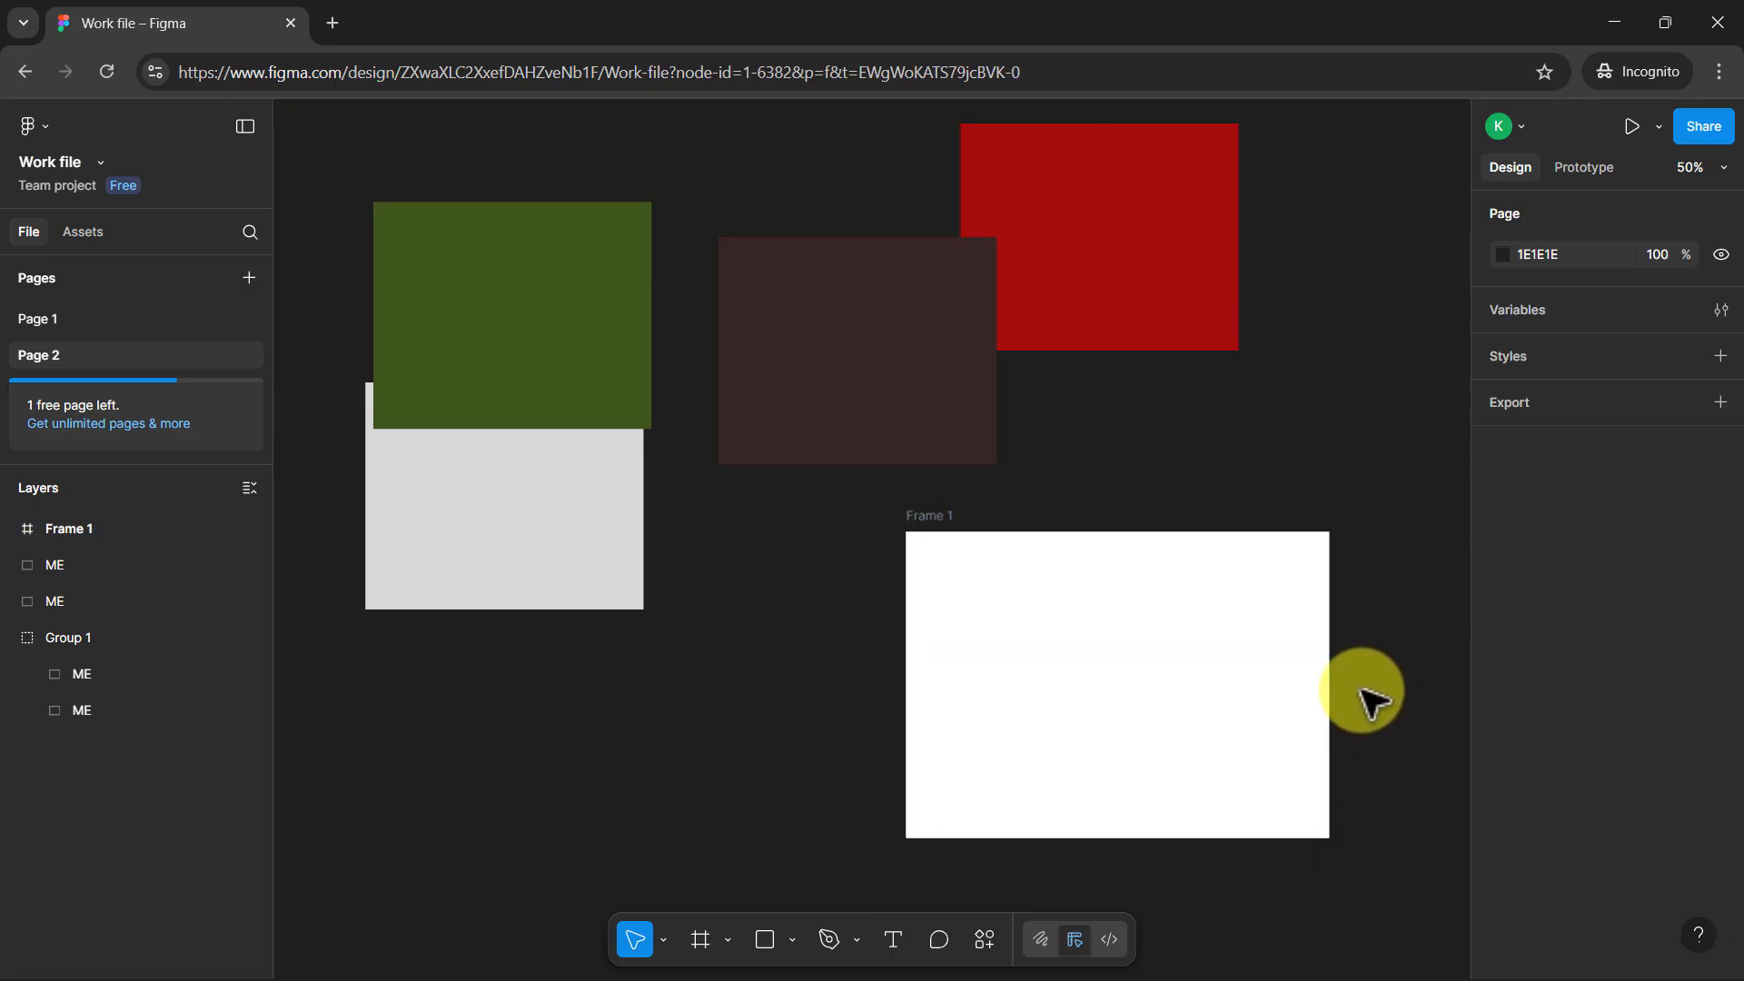
Move the green rectangle into the white frame, at about X 128, Y 70 within it
click(936, 523)
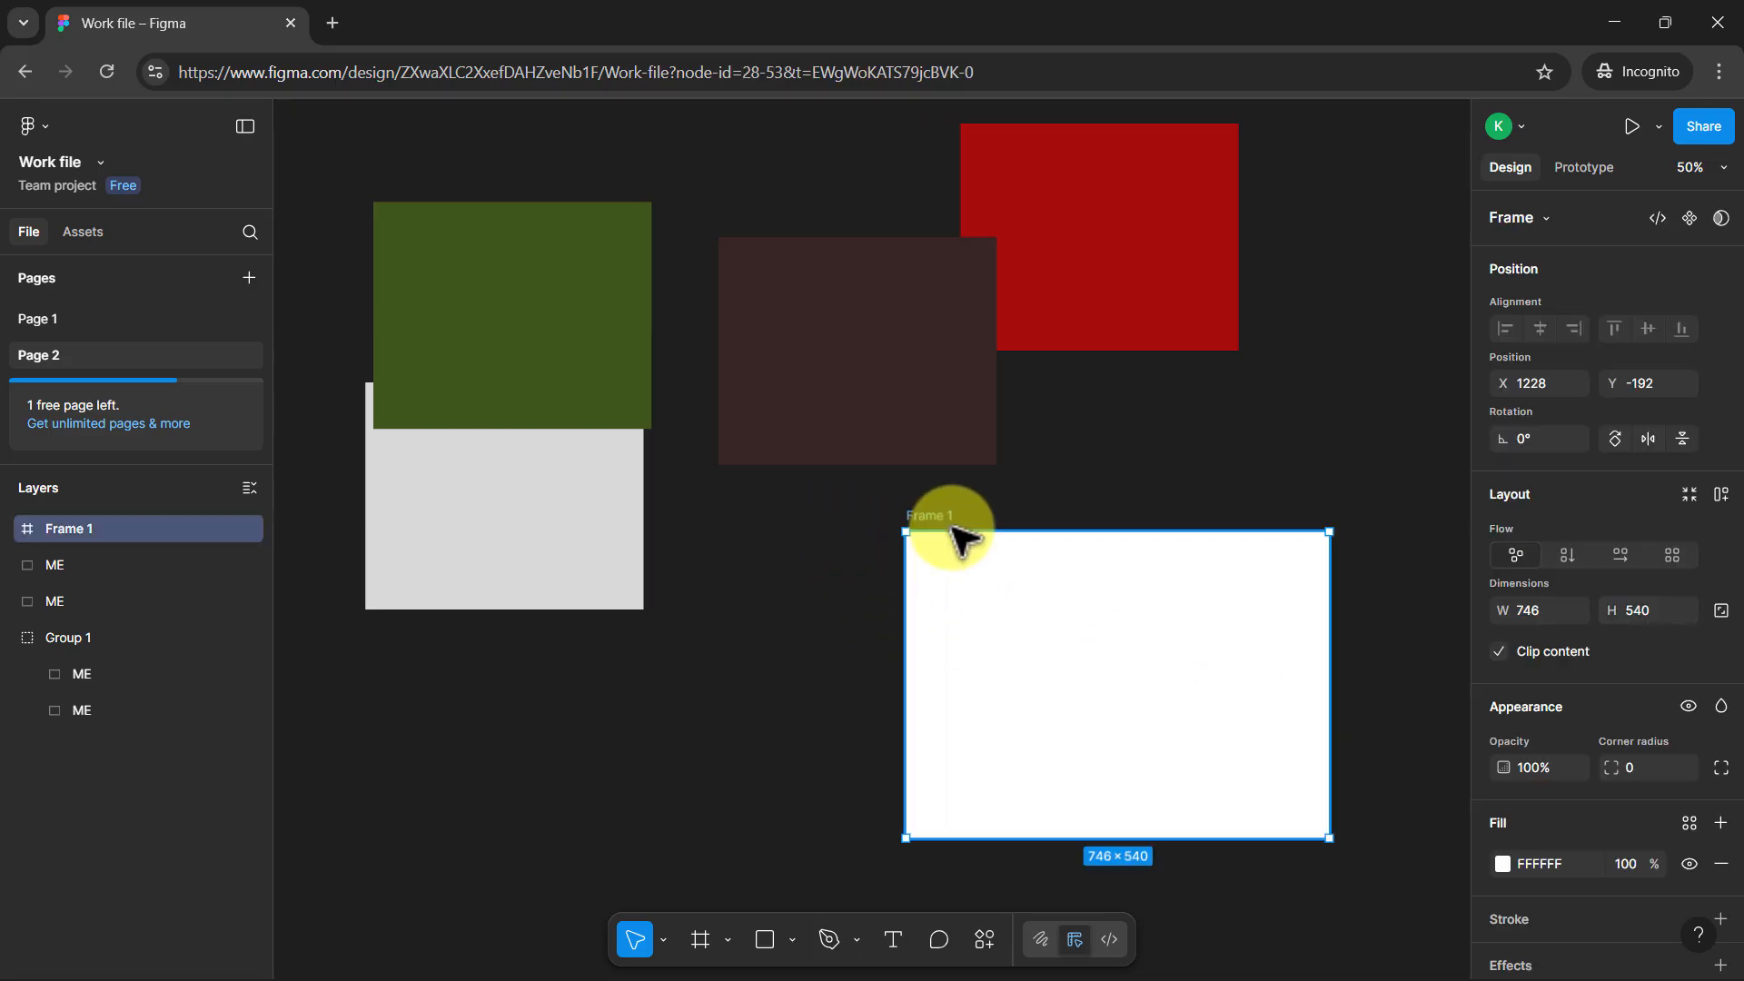
click(1054, 257)
click(432, 392)
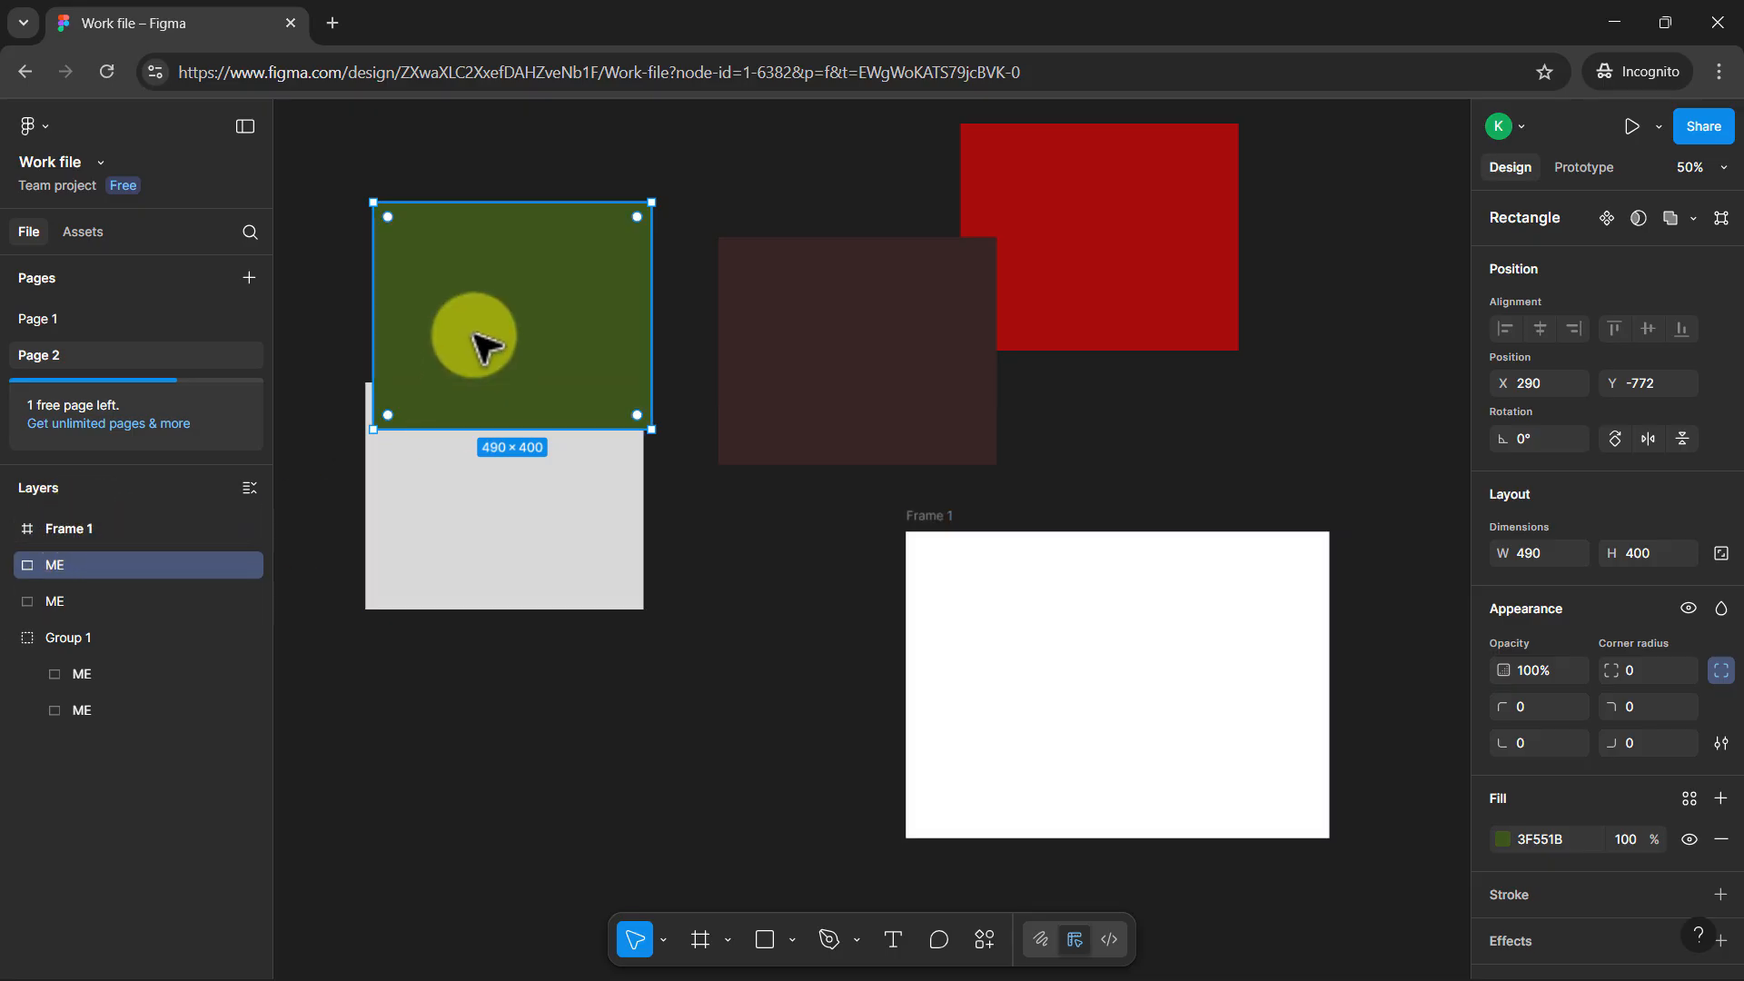
drag(482, 347, 1059, 680)
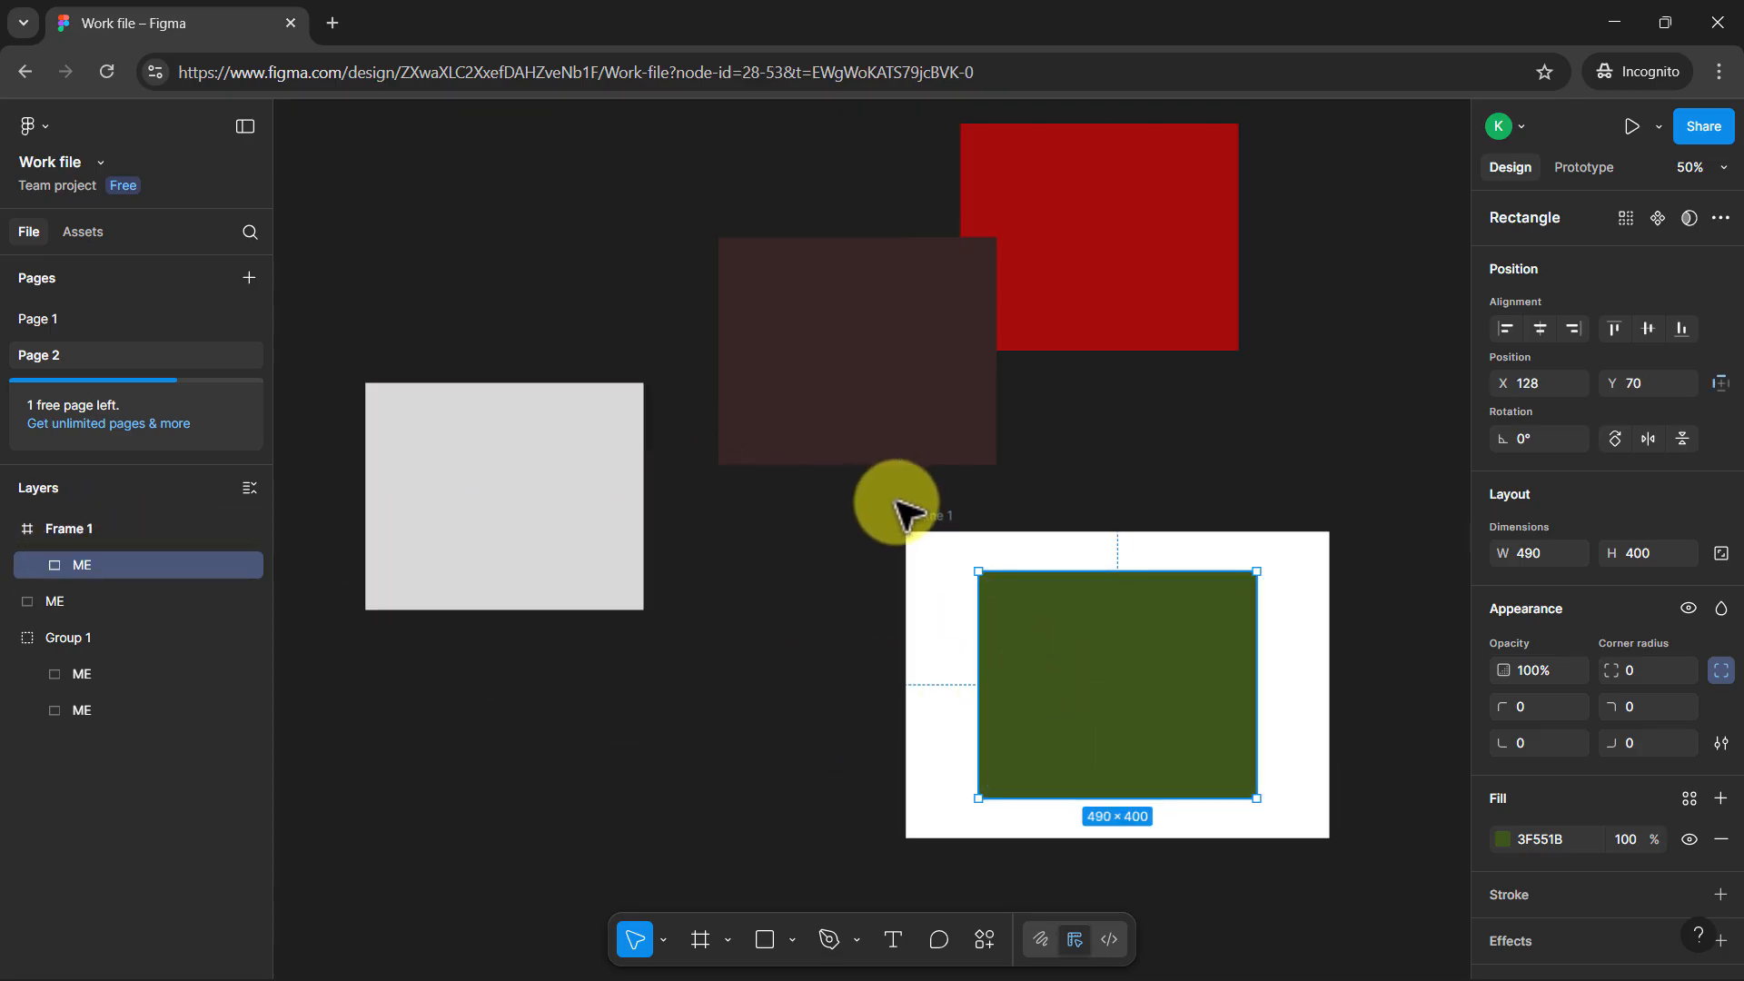
Move the frame to about X 1196, Y -114 and shift its green rectangle to about X 316, Y 48, past the frame's right edge
drag(909, 515, 911, 557)
click(1042, 708)
drag(1070, 718, 1168, 746)
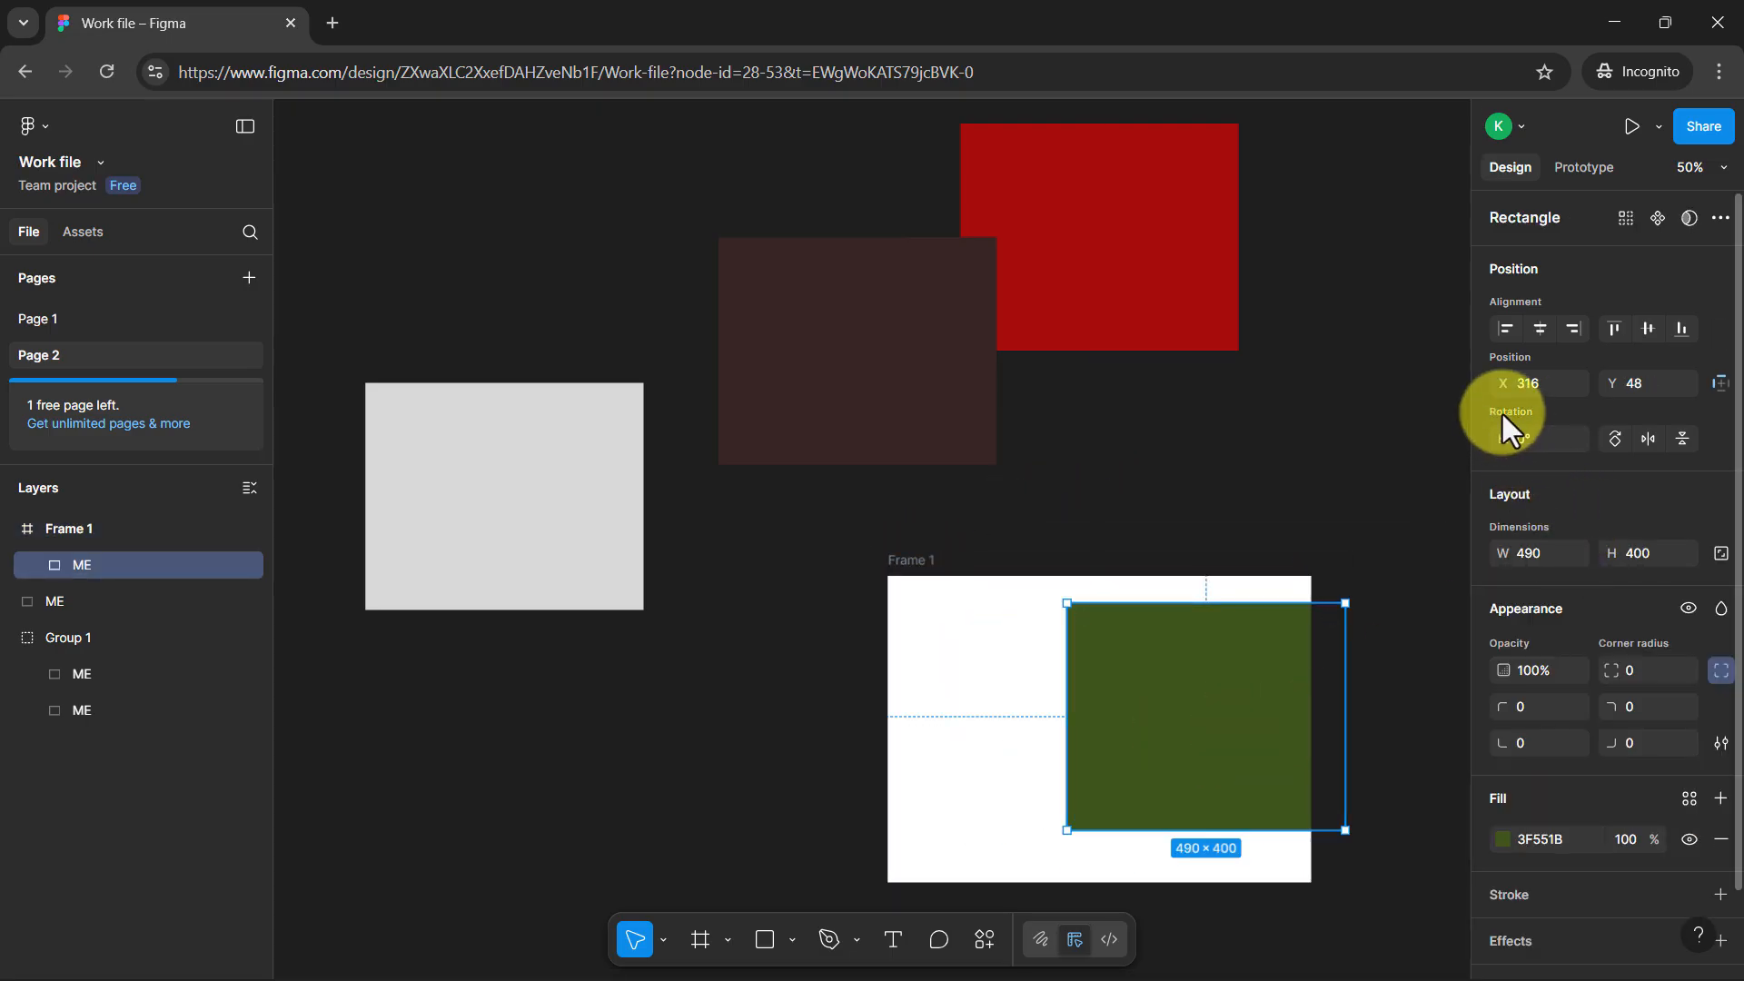
scroll(1535, 450, down, 2)
scroll(1548, 455, up, 2)
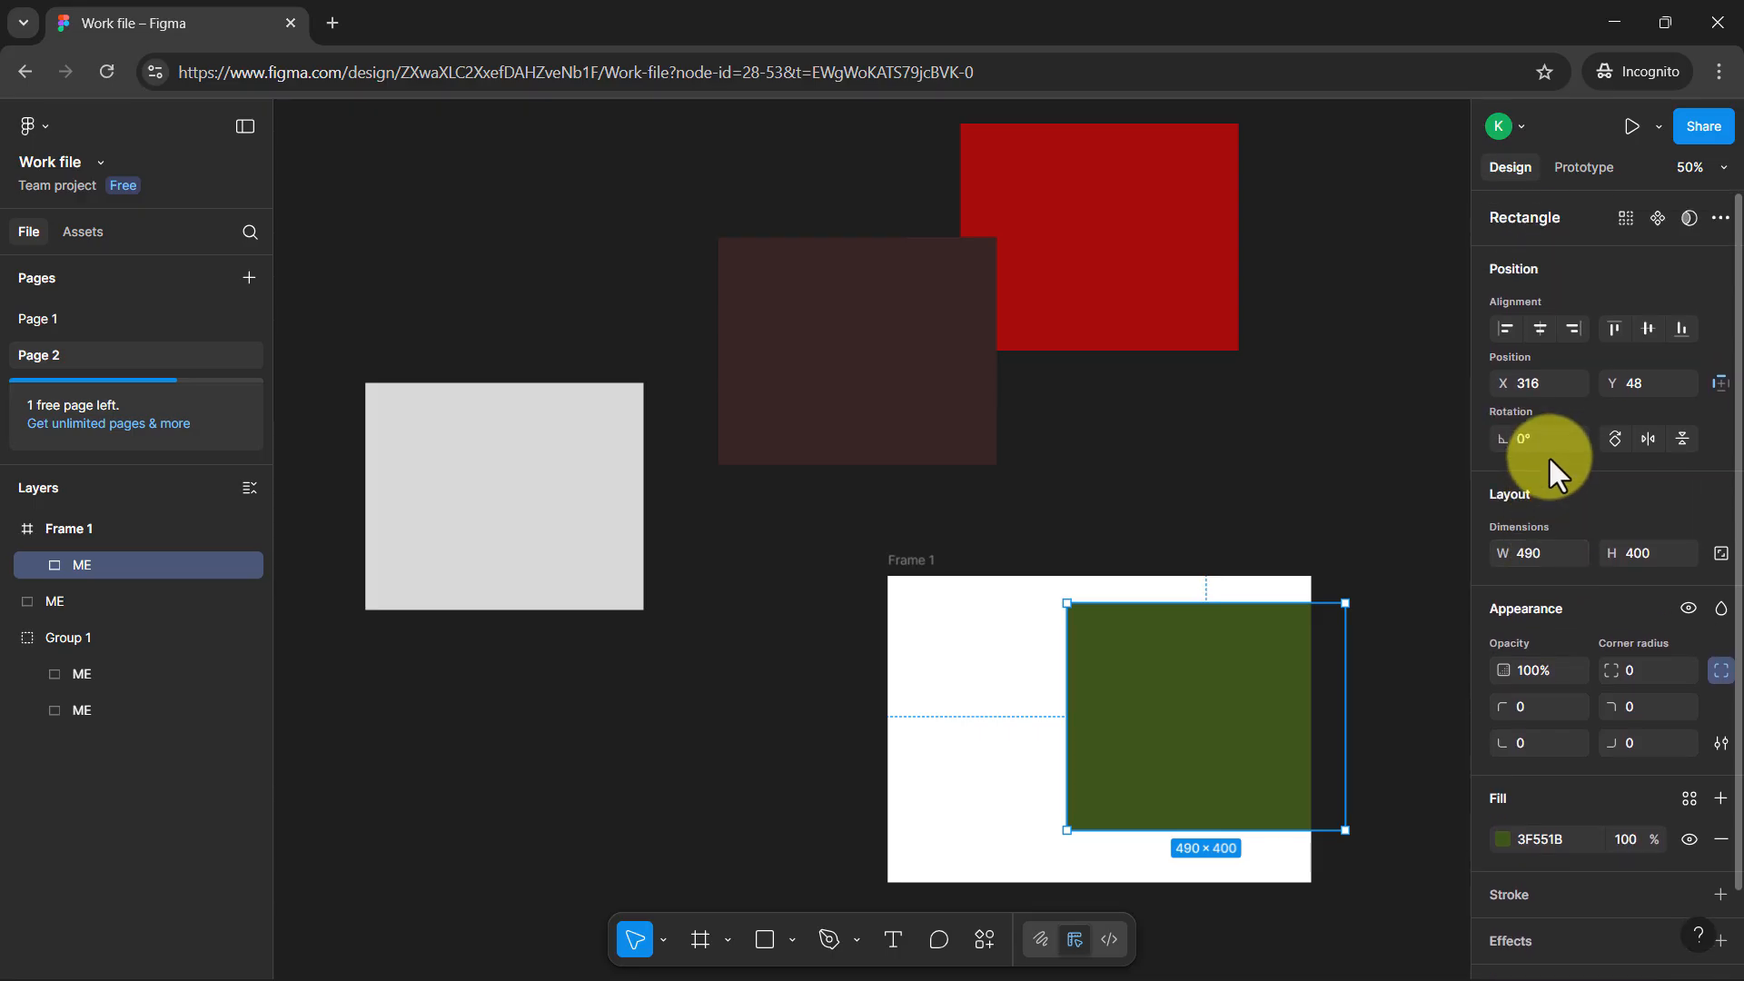
click(895, 581)
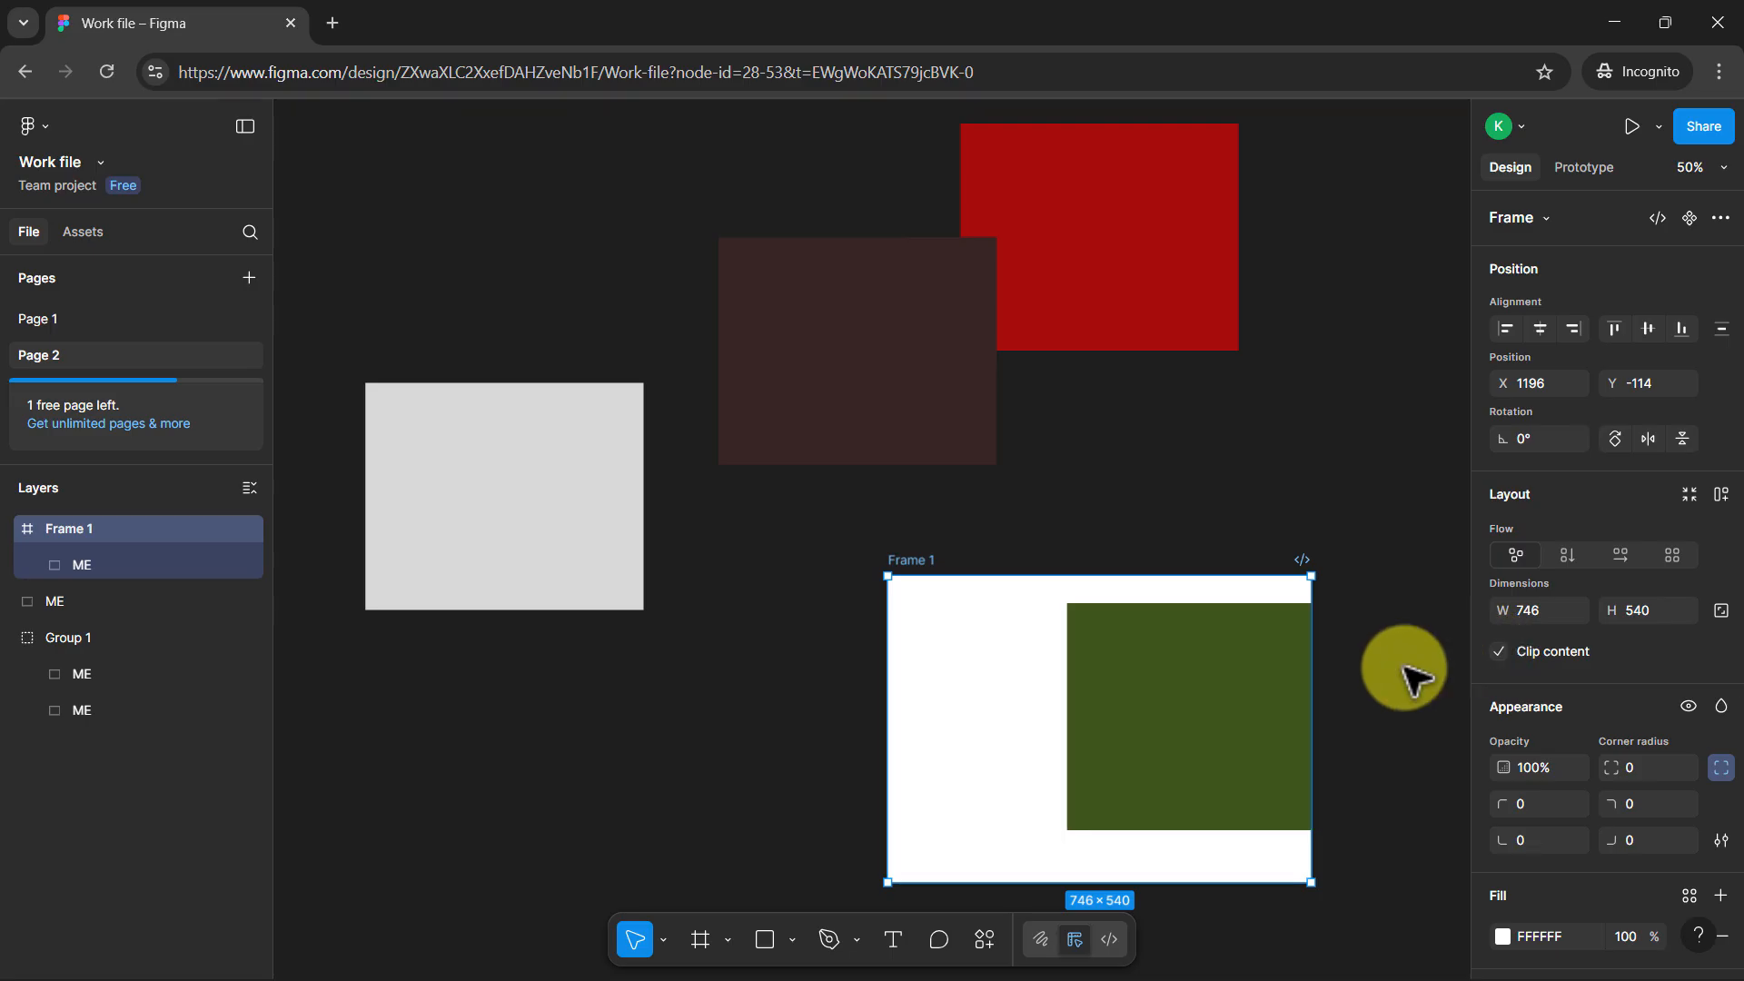
Move the green rectangle back fully inside the frame and bring the grey rectangle into it at about X 373, Y 0
drag(1171, 705, 1072, 672)
double_click(1208, 706)
double_click(1315, 627)
drag(526, 467, 1228, 669)
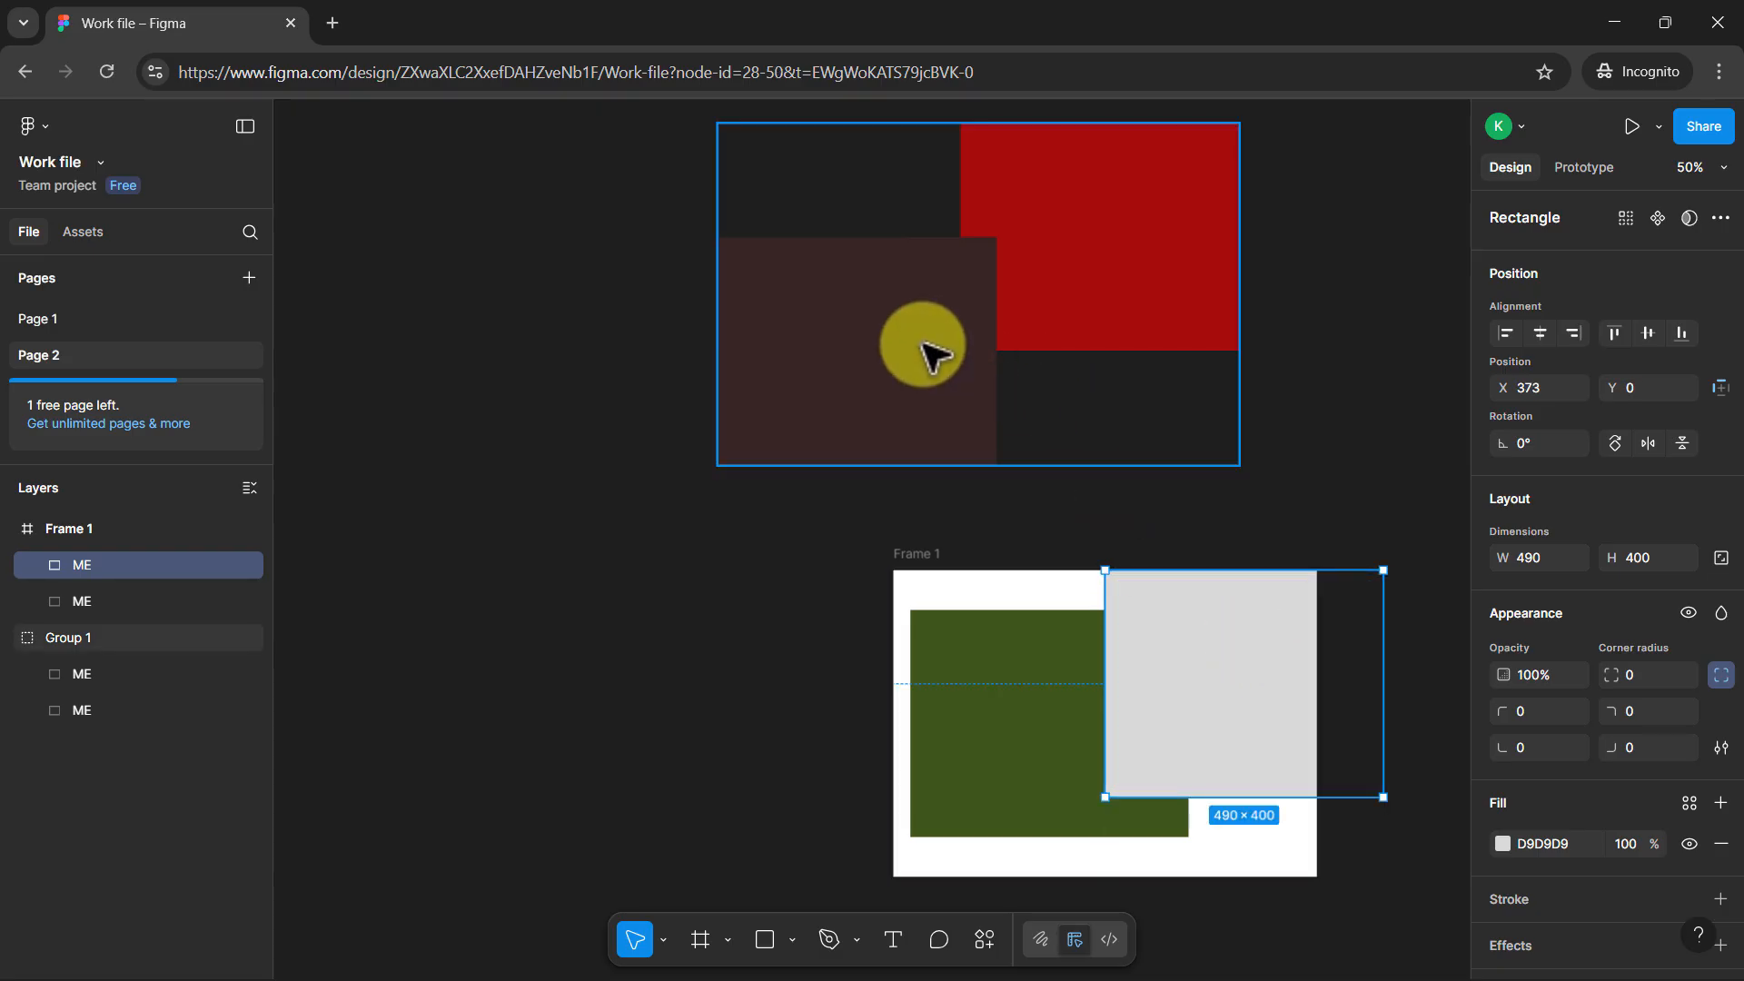
Move the red and dark brown group into the frame, and move the whole frame to about X 986, Y -382
drag(1022, 283, 1135, 768)
drag(906, 555, 787, 411)
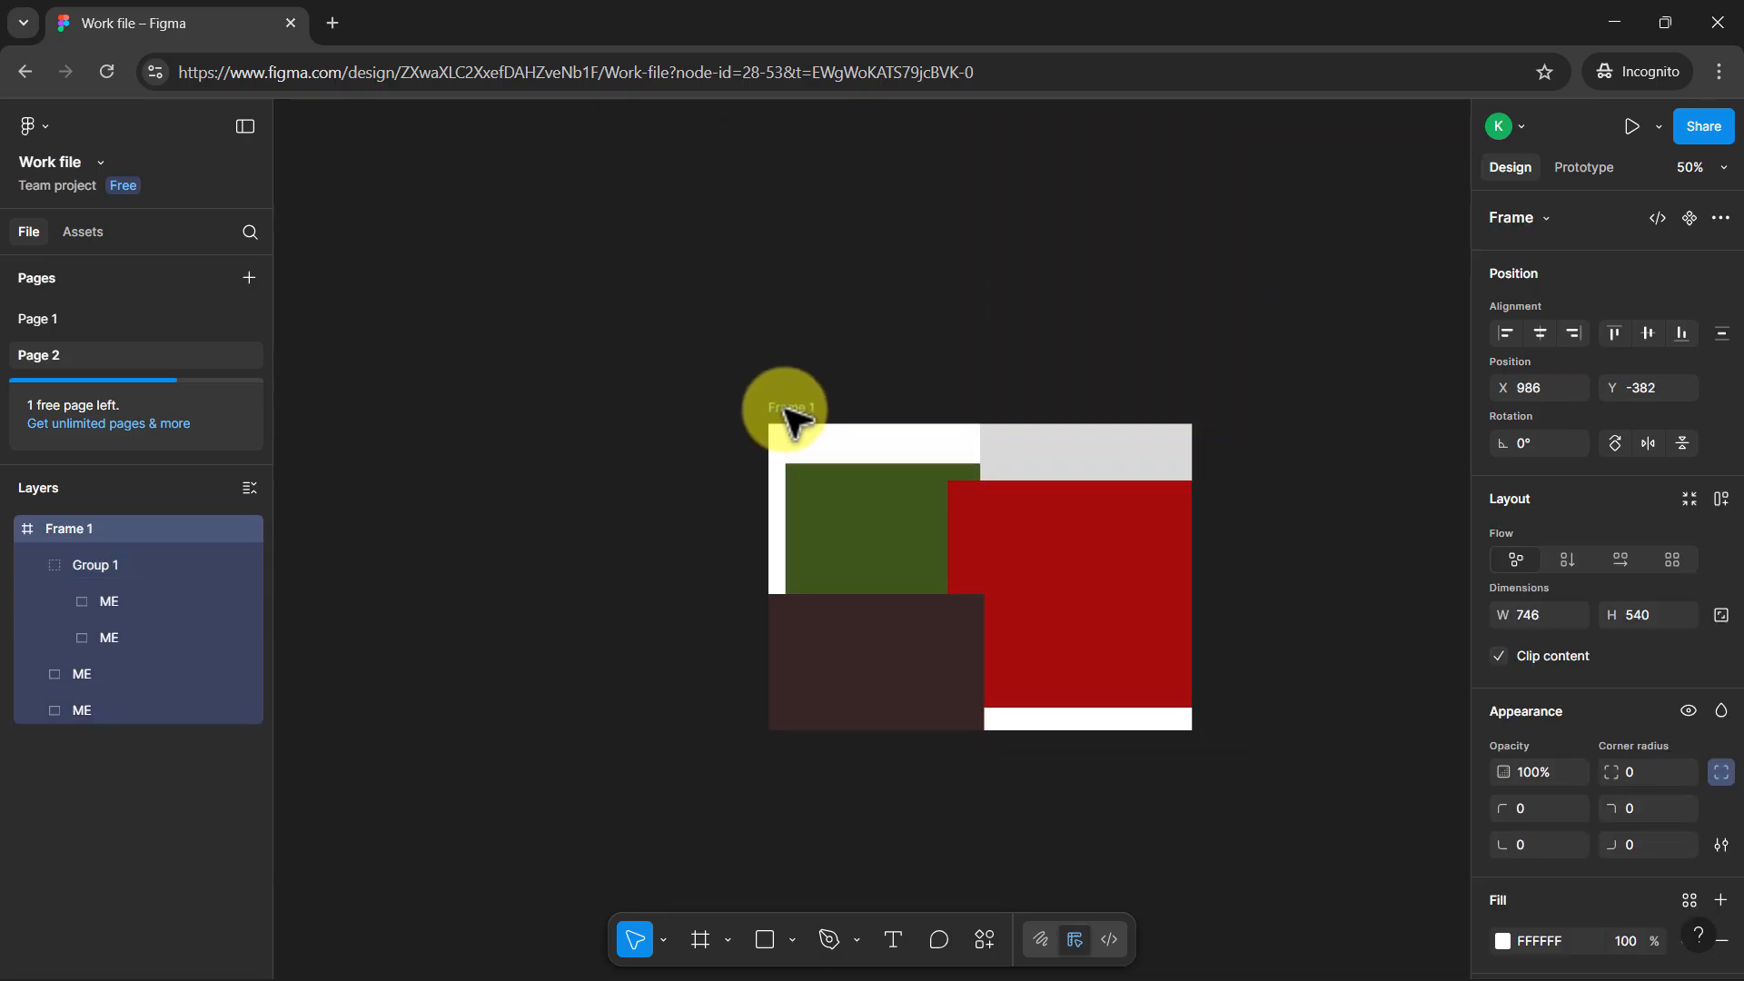
Move the red and dark brown group out of the frame, and move the green rectangle out to about X 1718, Y -668
drag(940, 610, 669, 220)
click(962, 526)
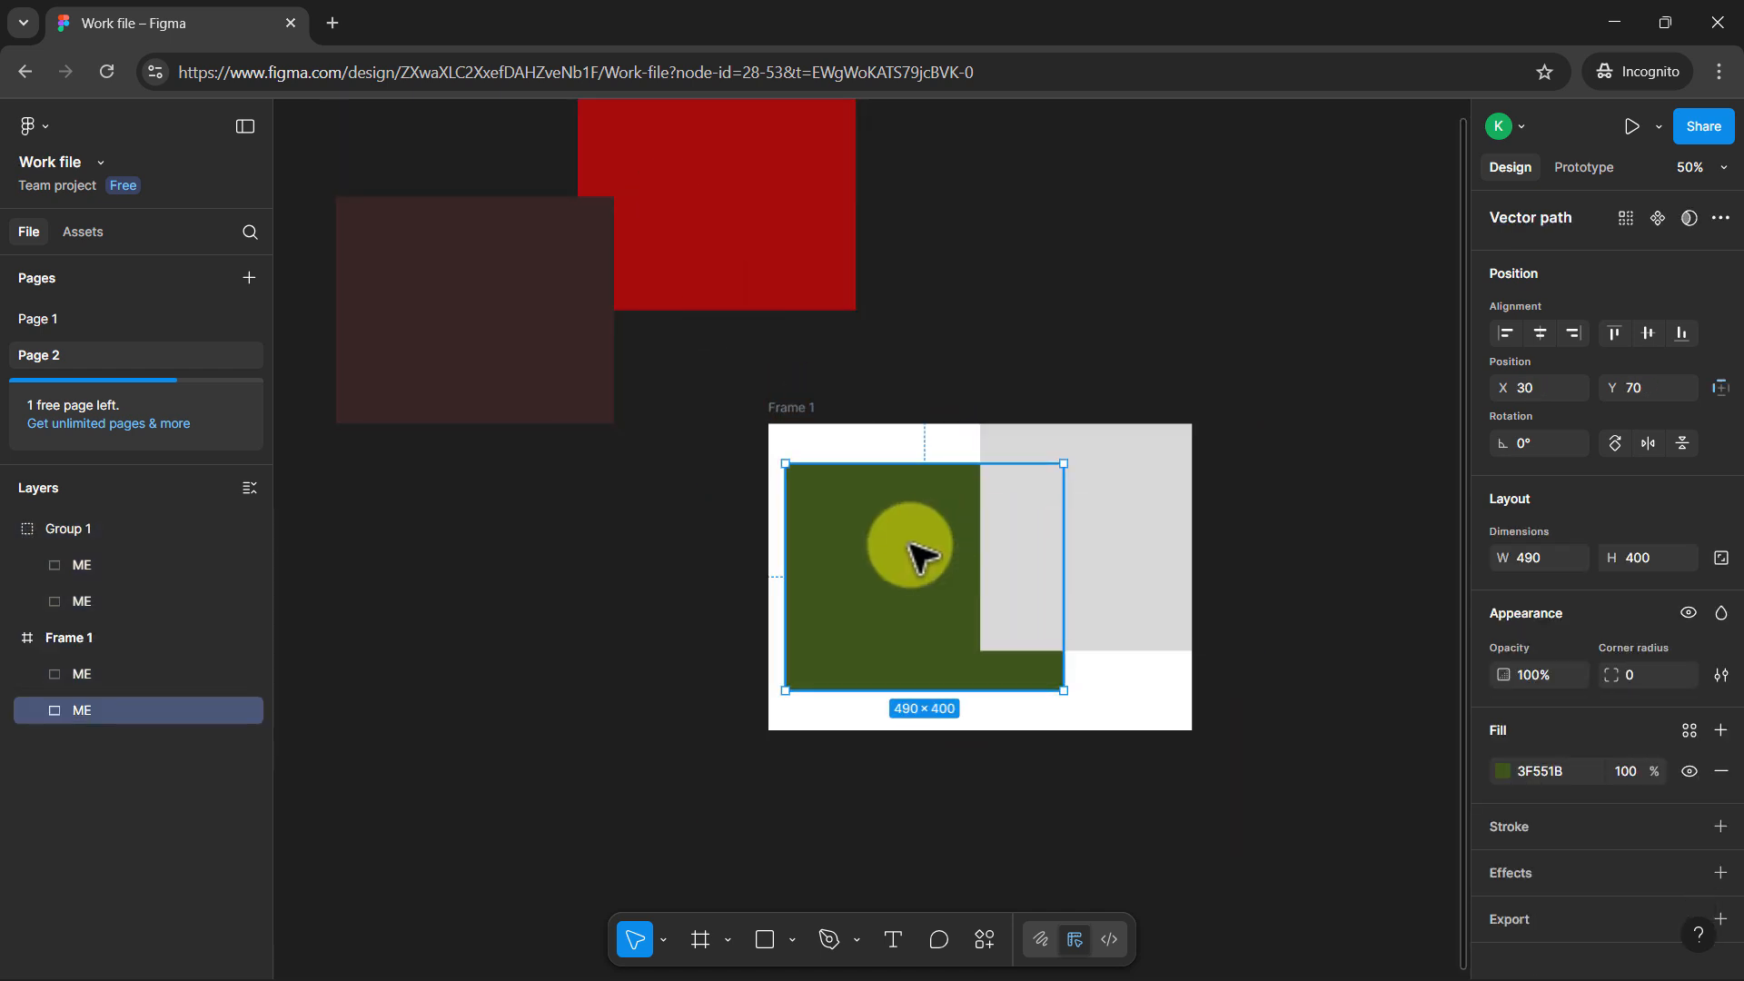
drag(919, 553, 1319, 354)
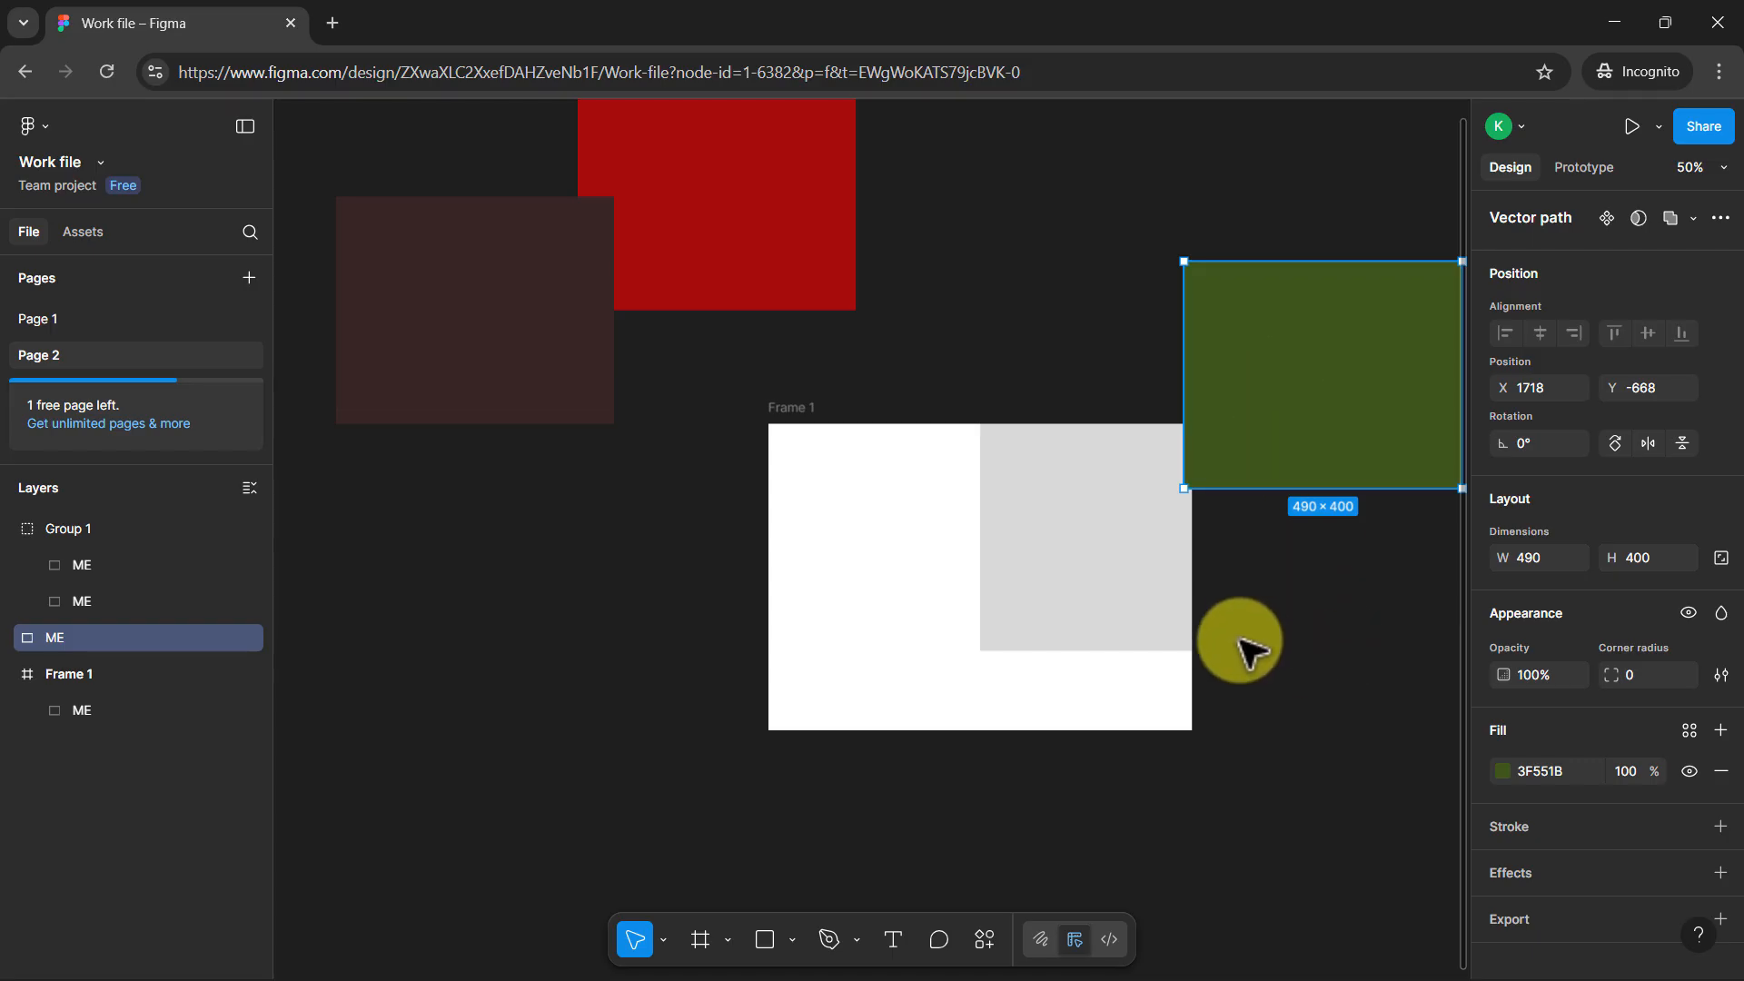
Collapse all layers in the layer list and clear the selection
click(8, 674)
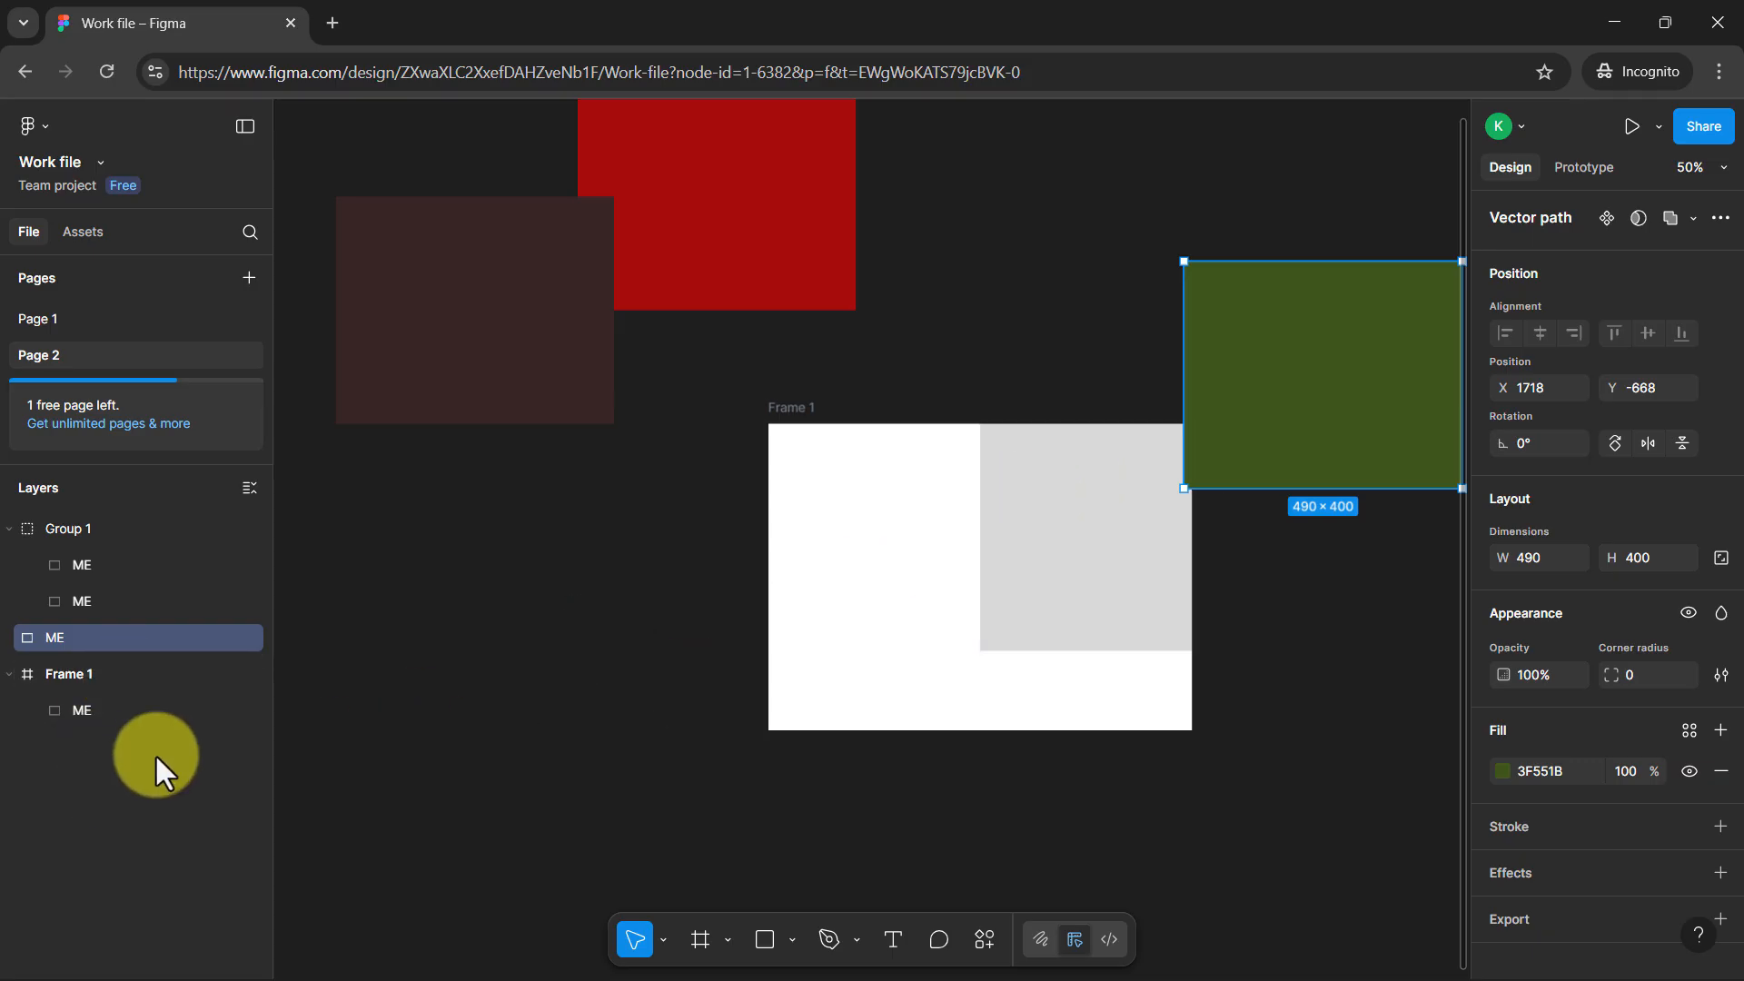
click(258, 488)
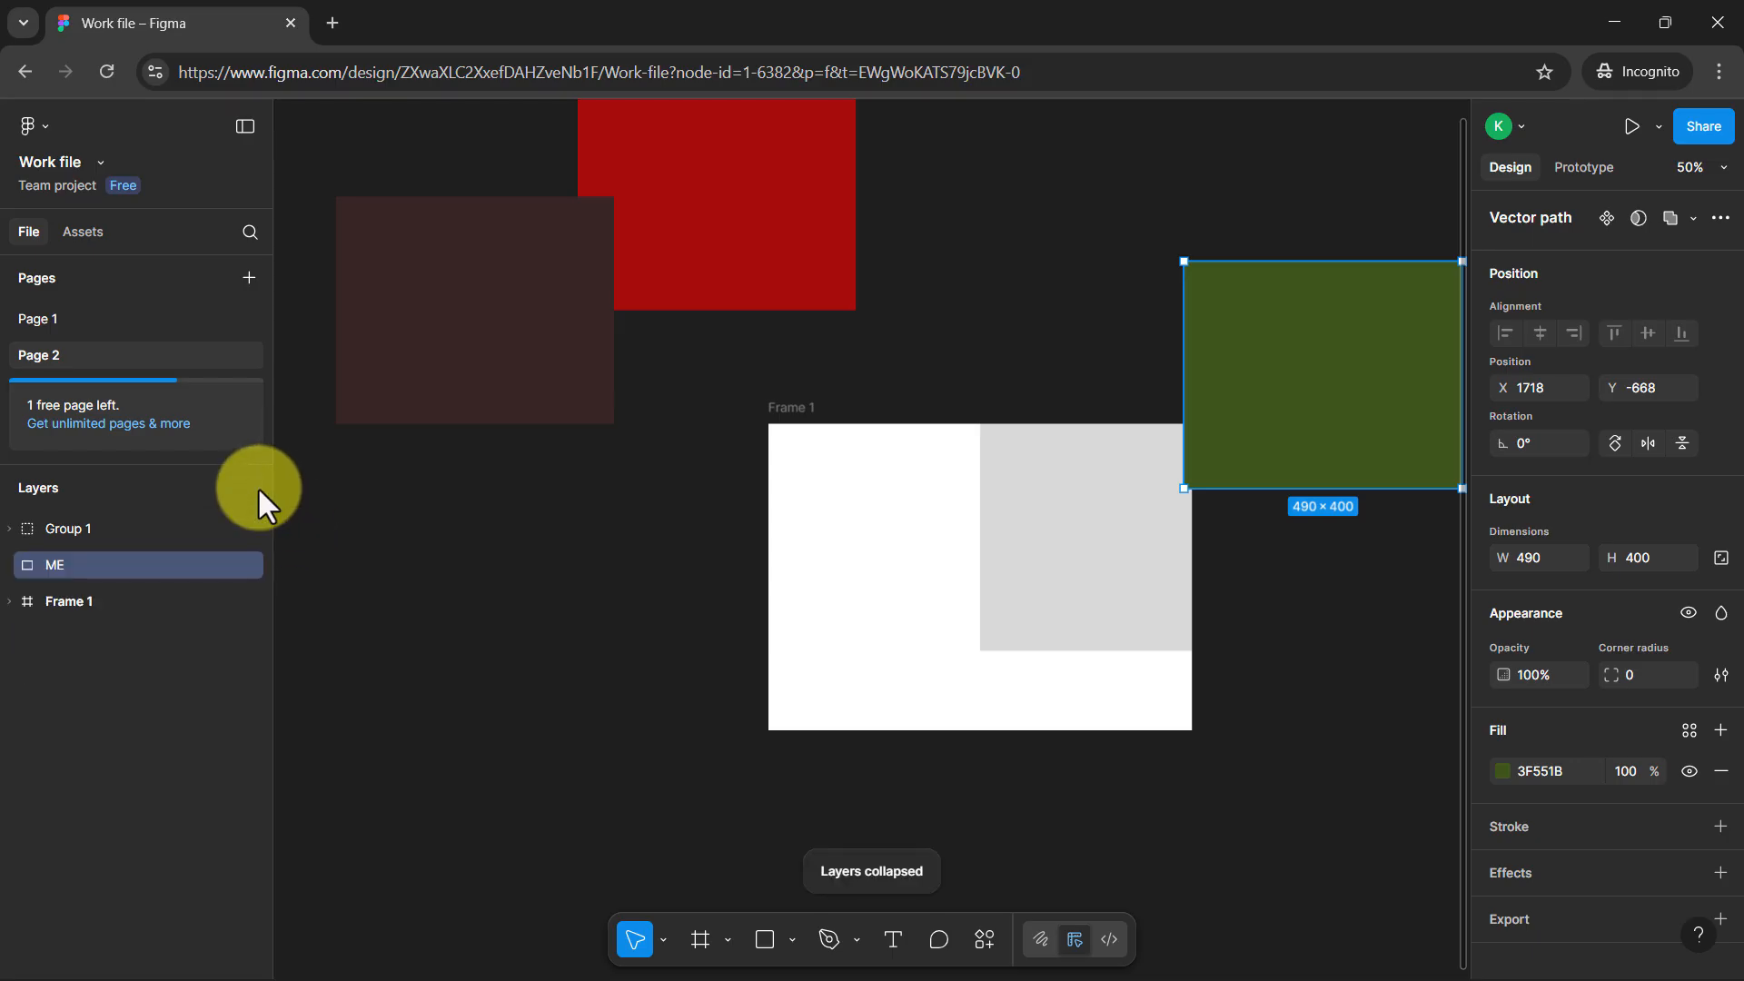
click(407, 548)
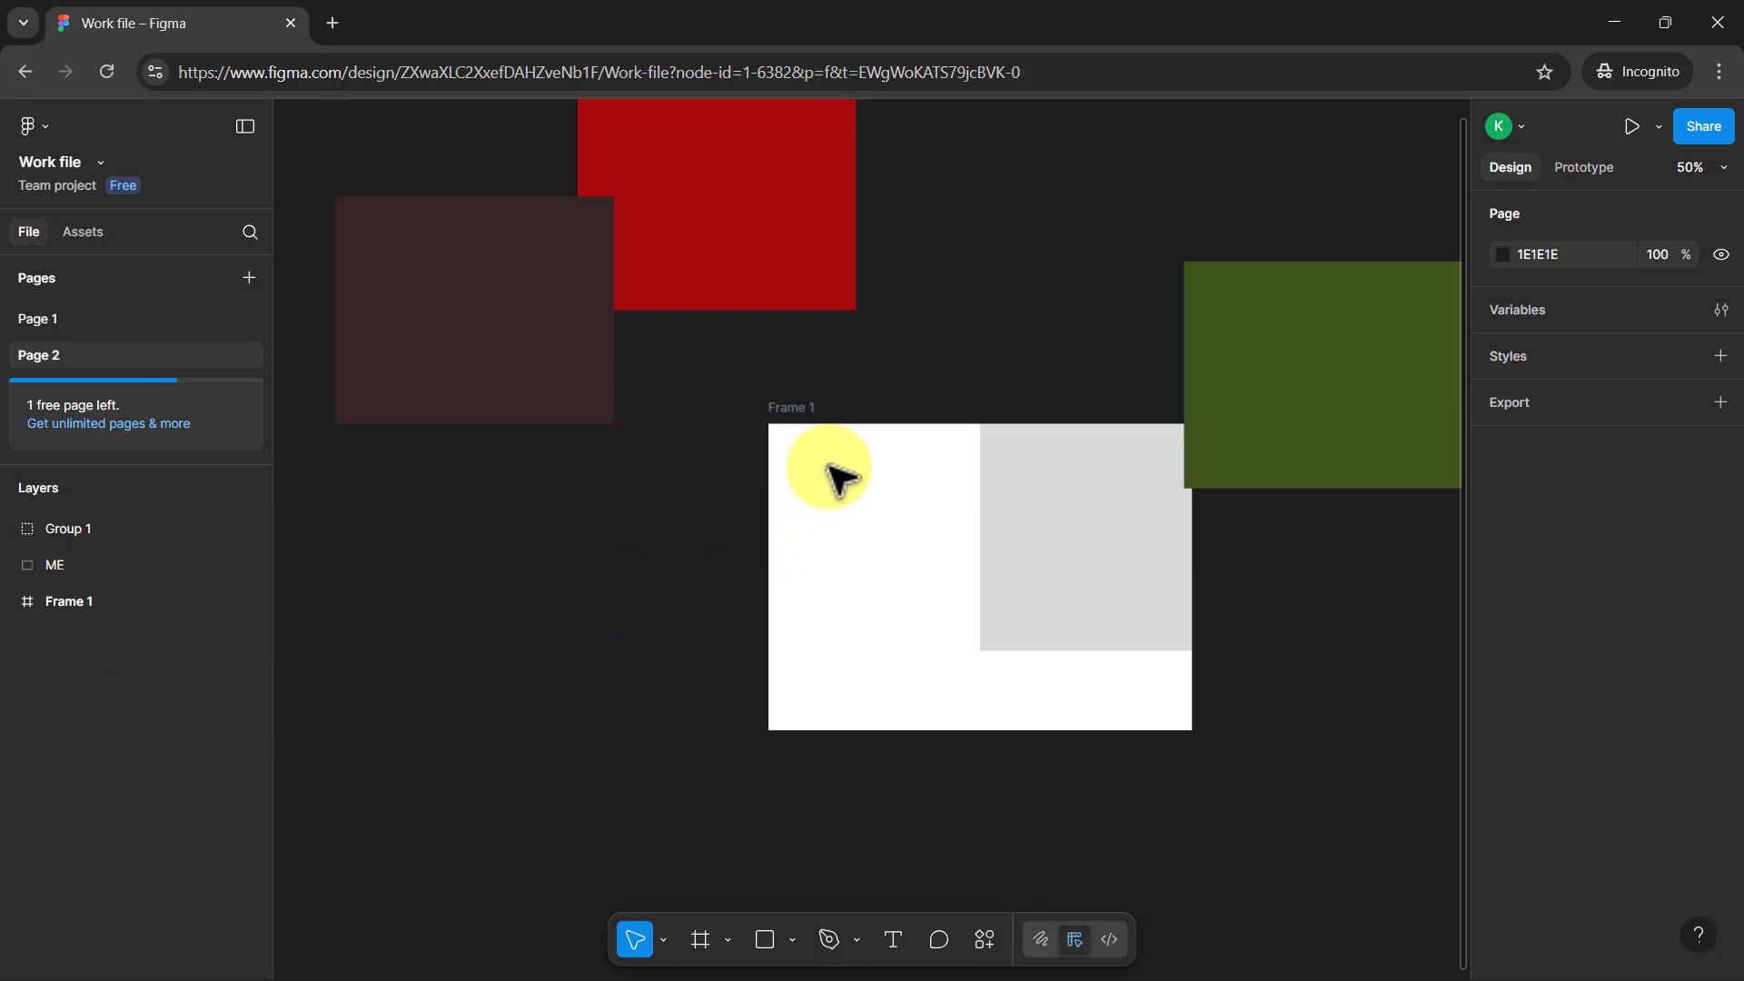
scroll(954, 404, up, 3)
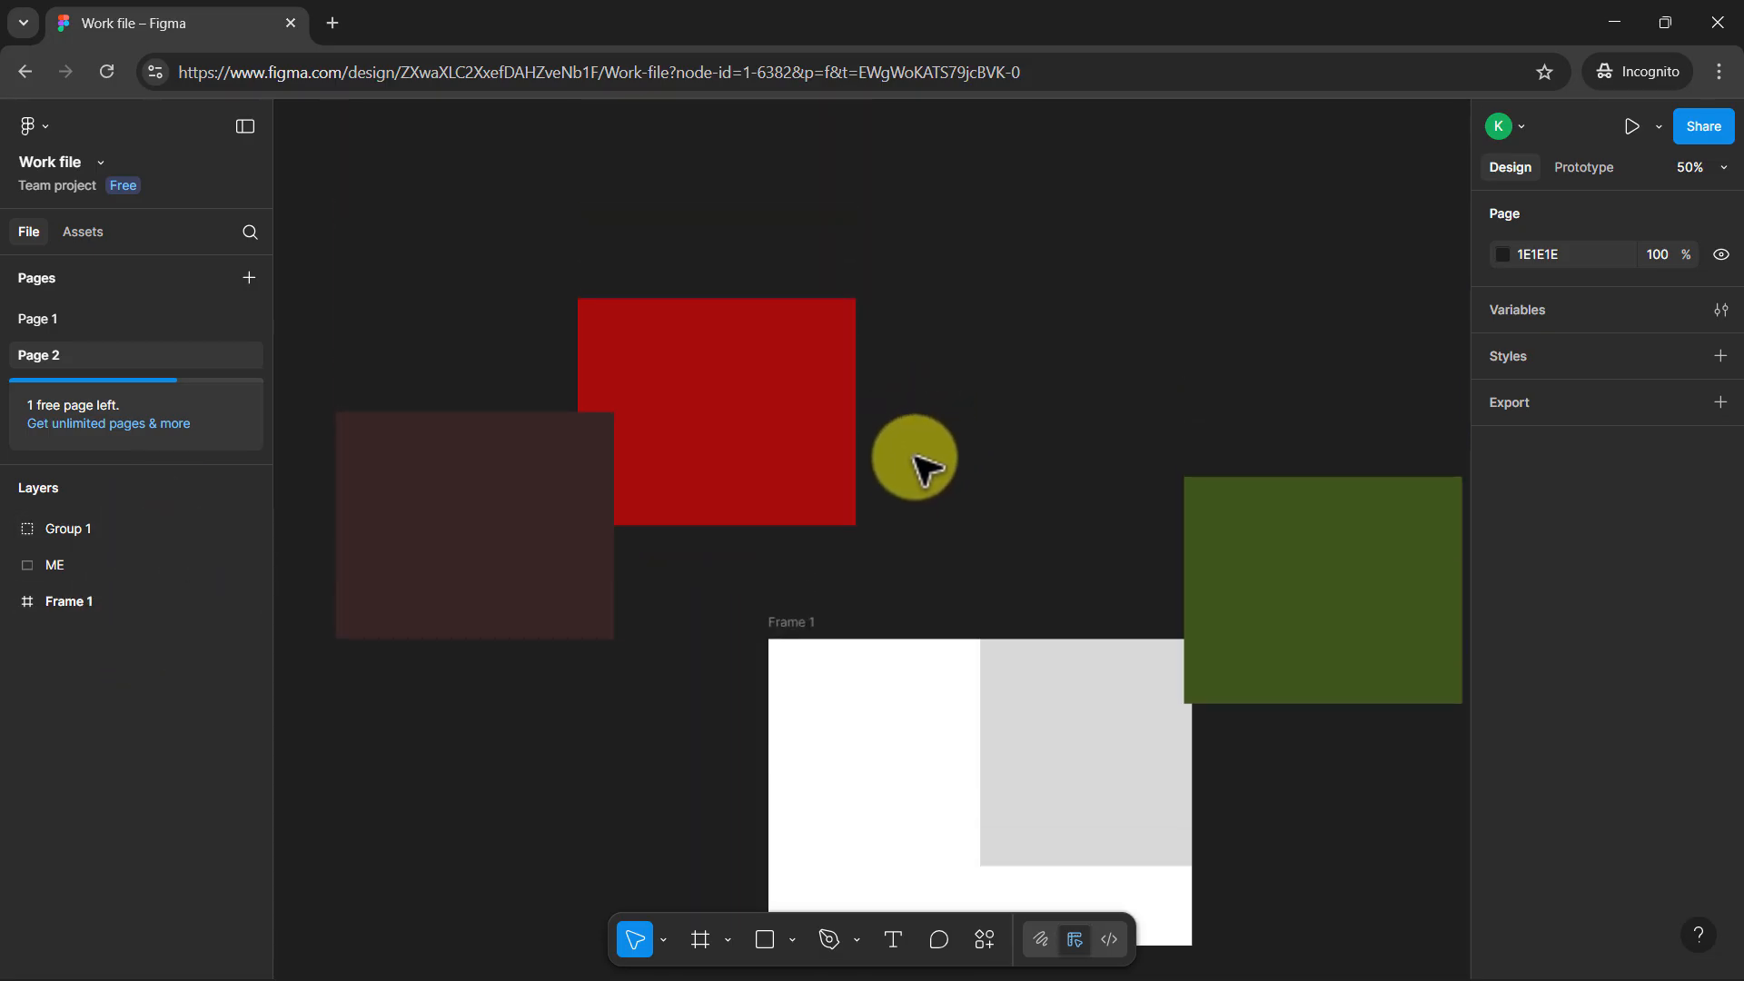